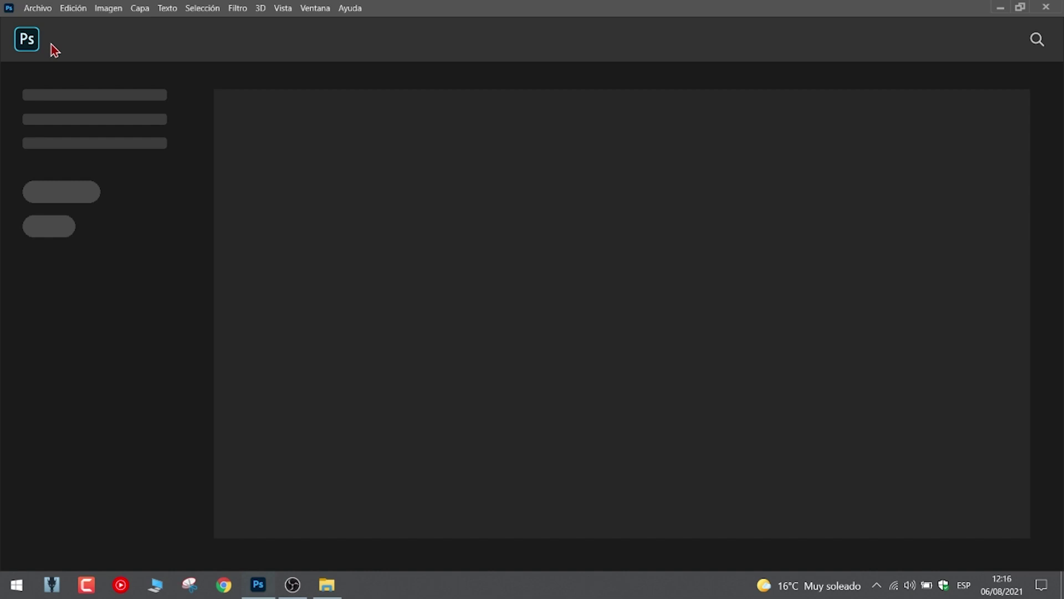
Start a new document and choose pixels as its width unit.
click(38, 10)
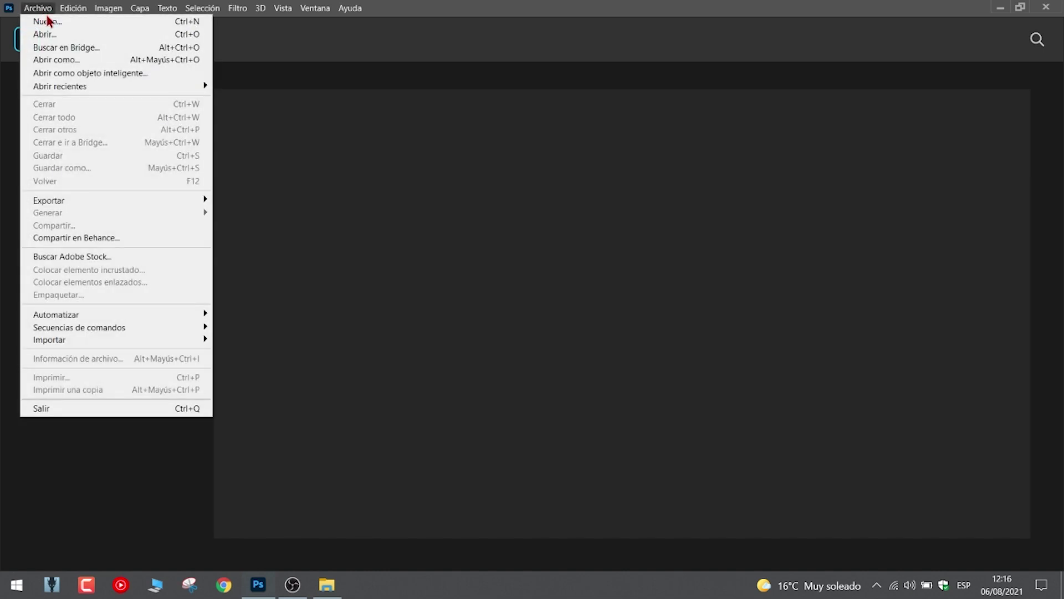
click(82, 28)
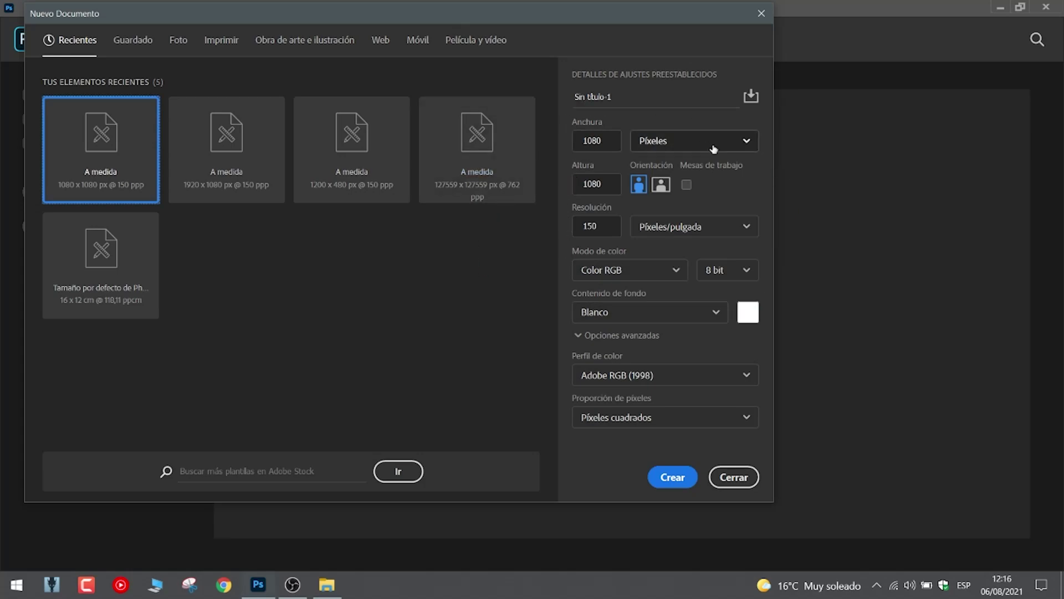
click(744, 145)
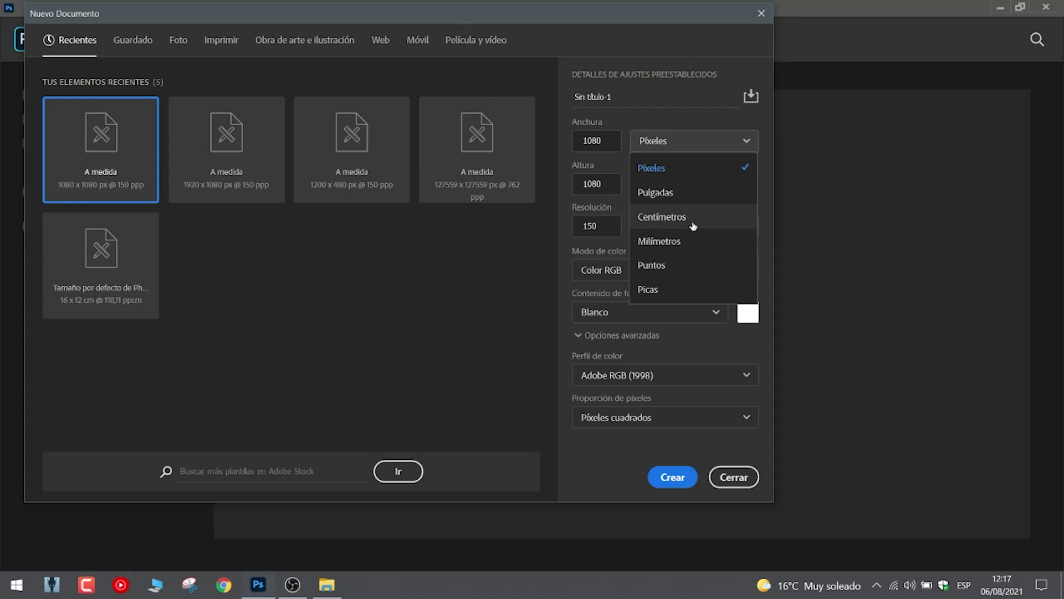
click(689, 173)
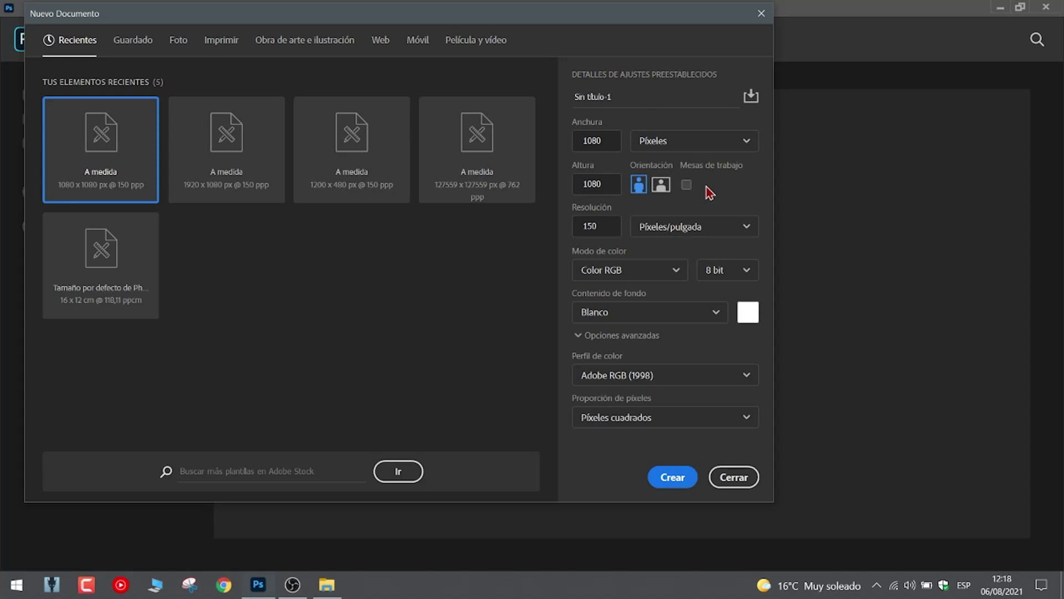
Set the new document to 50 by 70 centimetres and enable artboards.
click(679, 142)
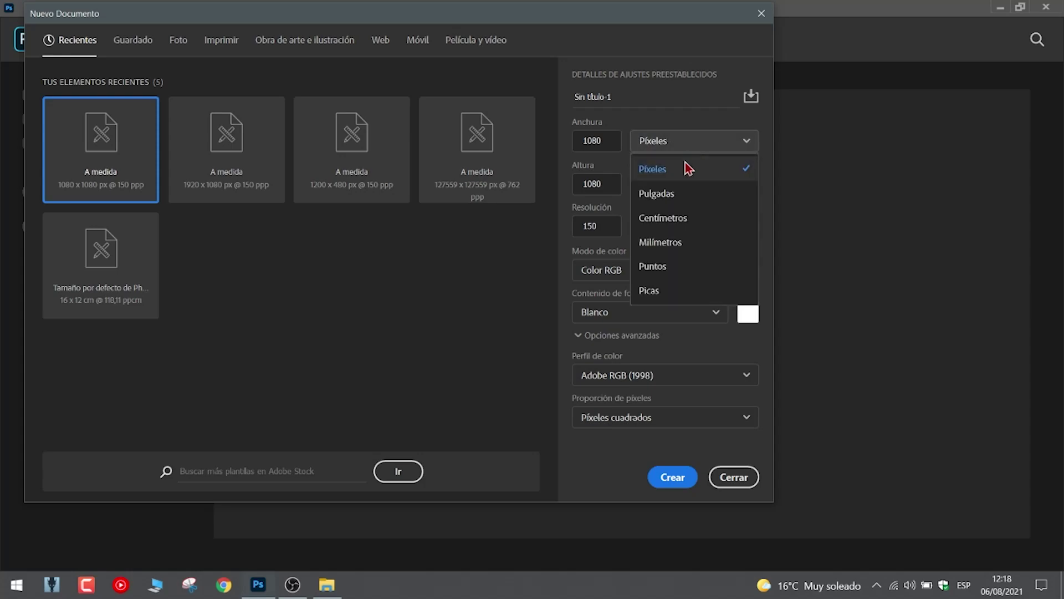
click(685, 222)
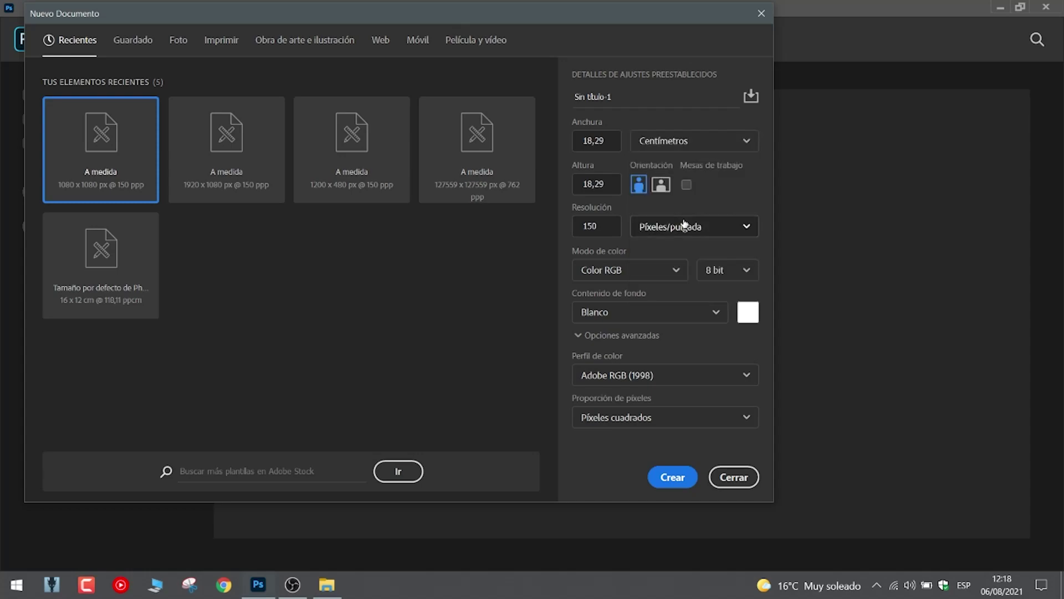
double_click(608, 140)
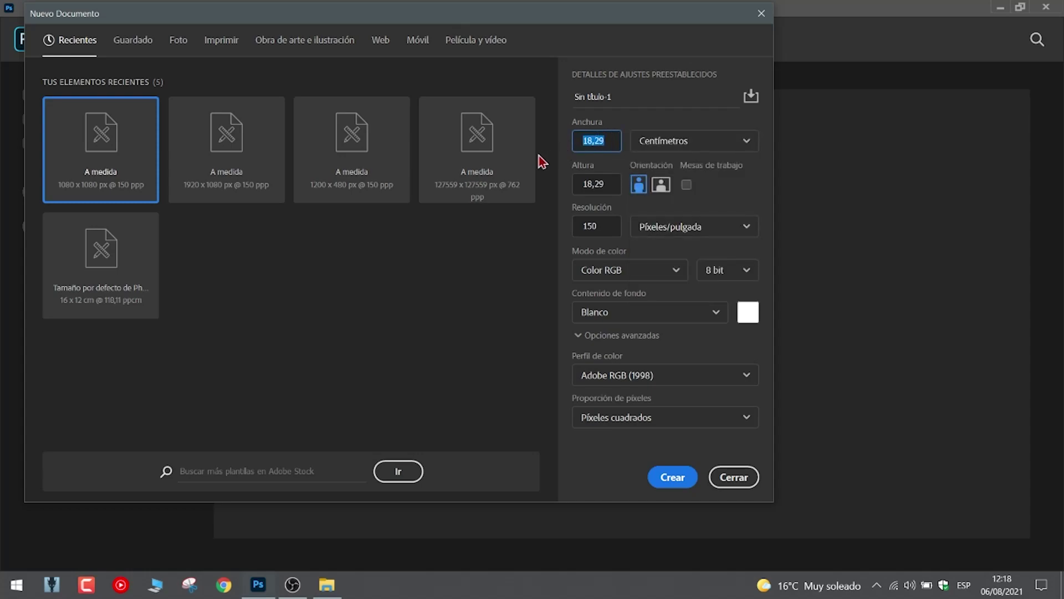
text(50)
double_click(612, 184)
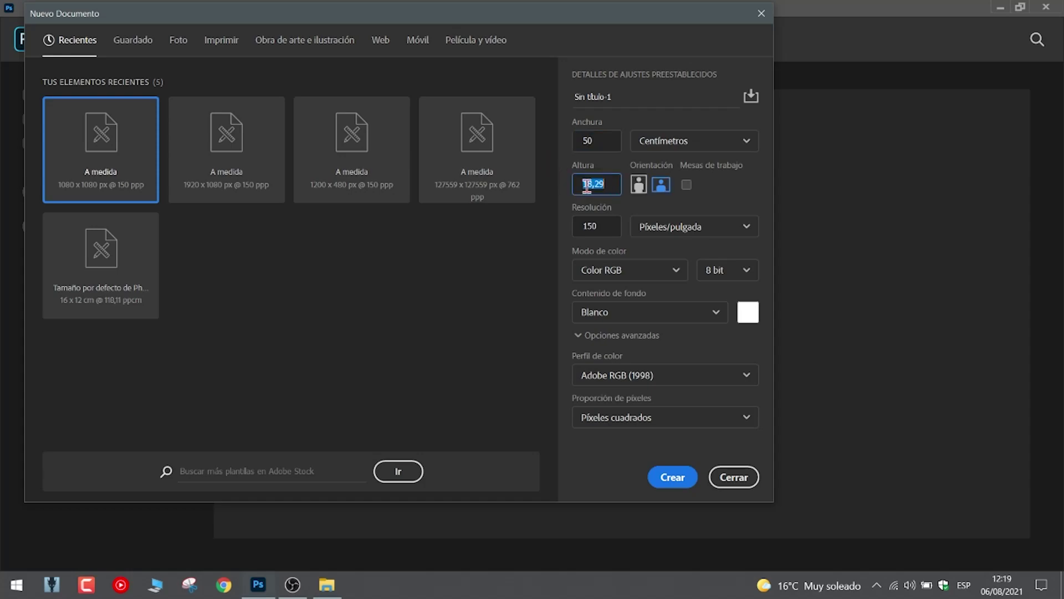
text(70)
click(687, 184)
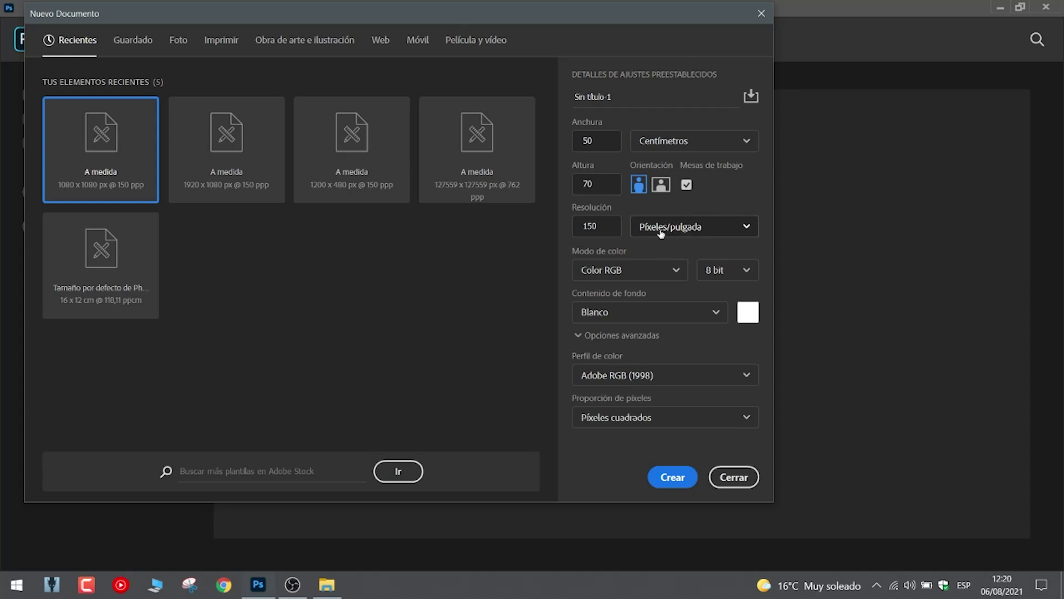
Try a resolution of 300 pixels/inch for the new document and restore it to 150.
click(702, 229)
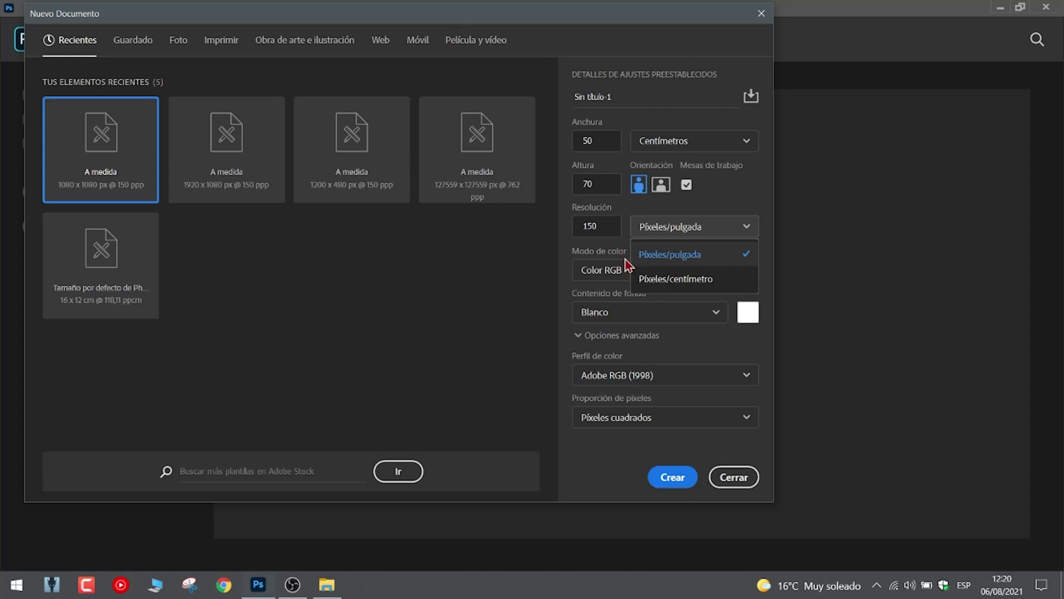
click(667, 264)
click(610, 226)
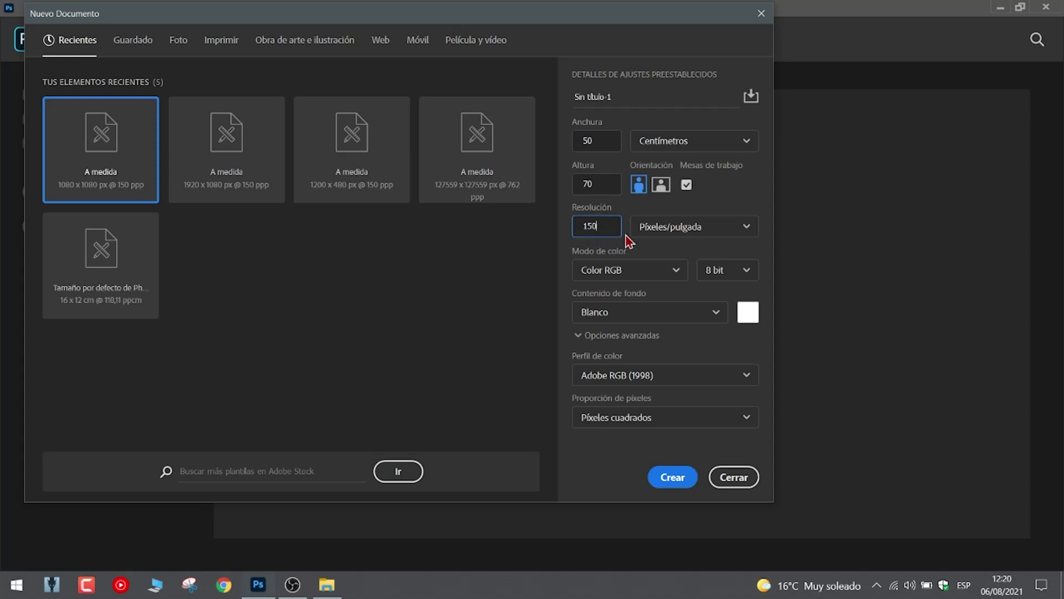
drag(609, 228, 574, 228)
text(300)
click(639, 257)
drag(601, 225, 563, 243)
text(150)
click(661, 255)
Set the new document's size to 1080 by 1080 pixels and turn artboards off.
click(674, 143)
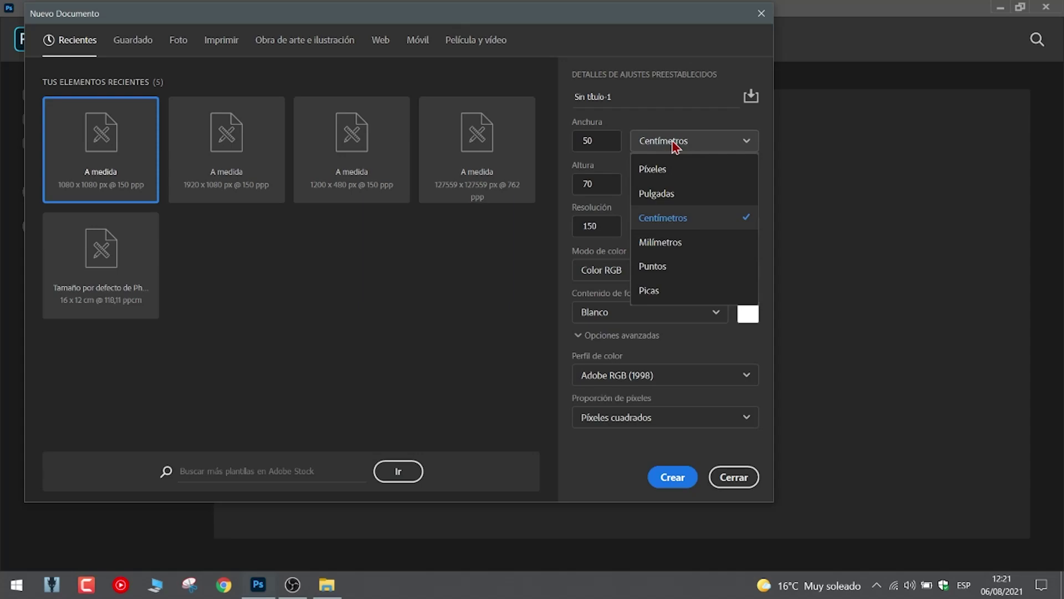
click(665, 169)
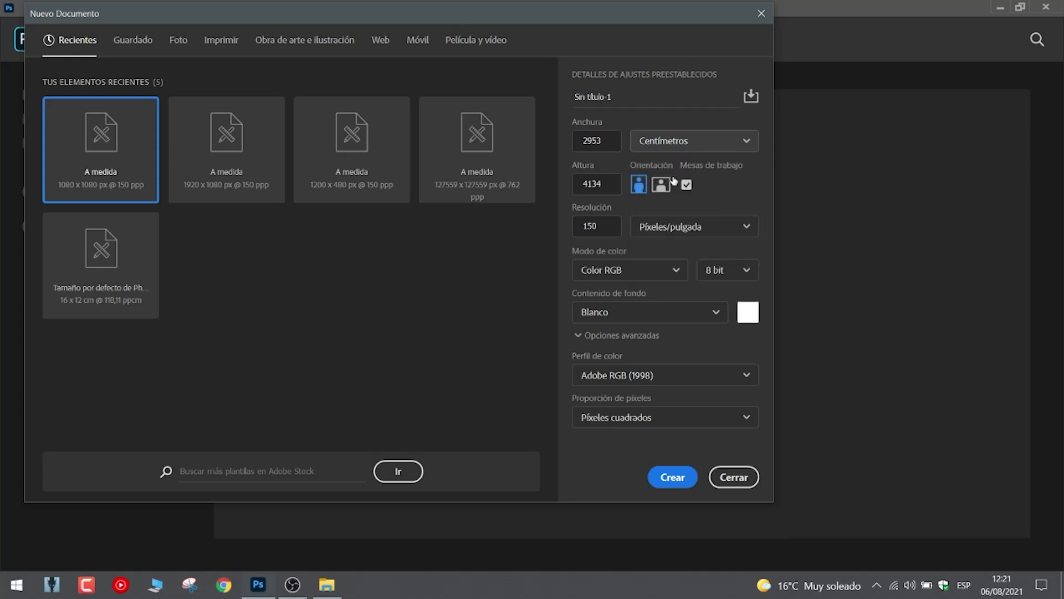
double_click(599, 141)
text(1080)
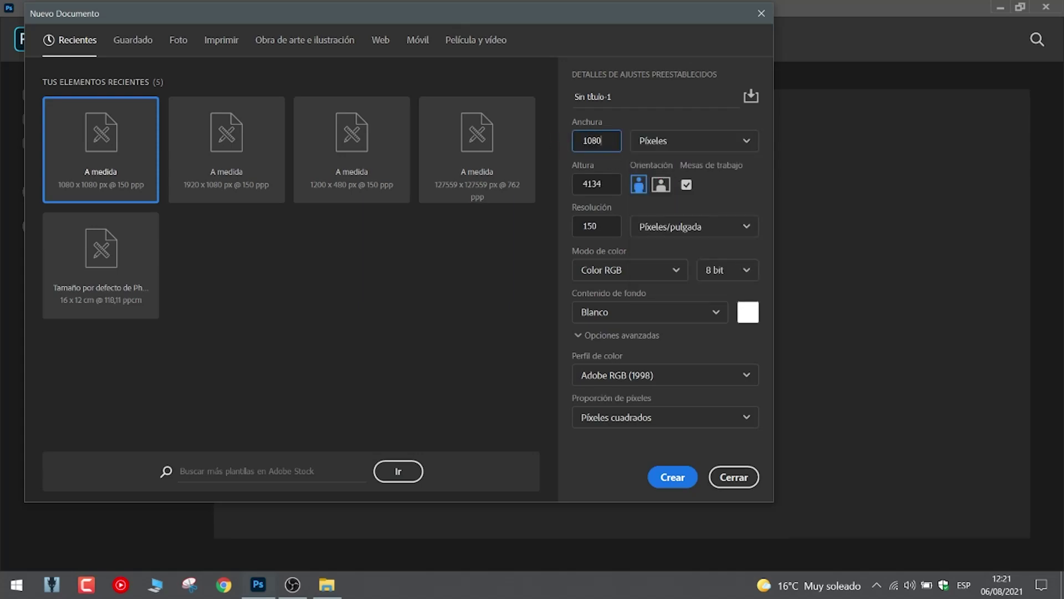
double_click(598, 183)
text(10)
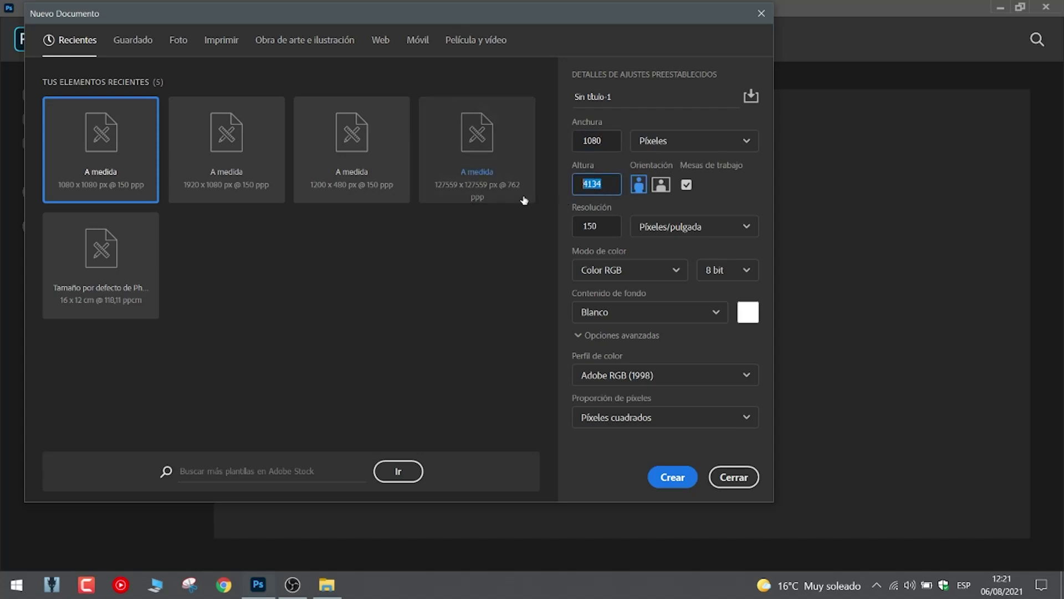
text(80)
click(686, 185)
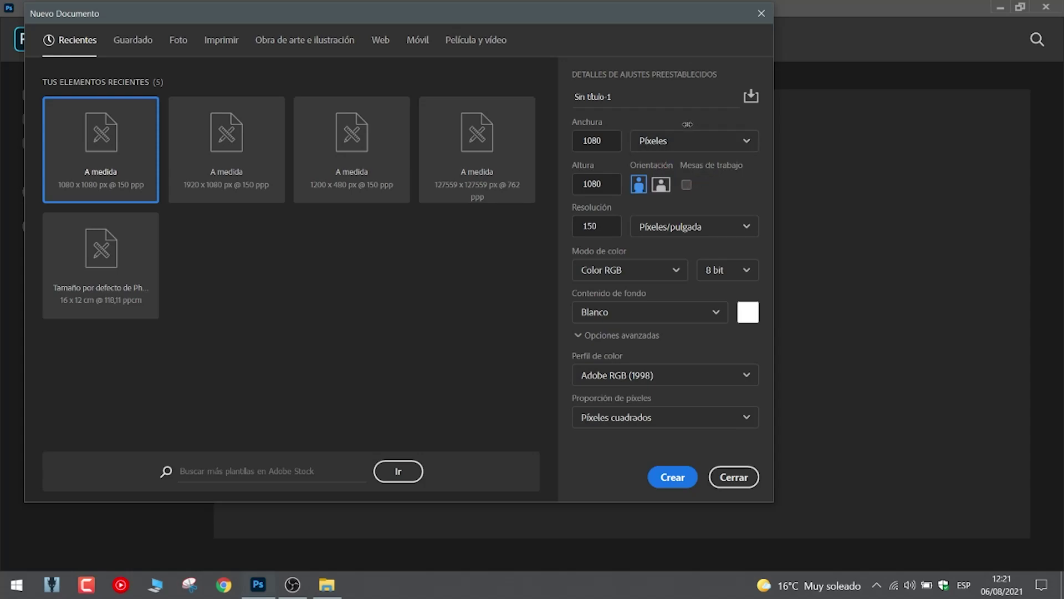
Keep pixels as the unit and create the document with the current settings.
click(678, 147)
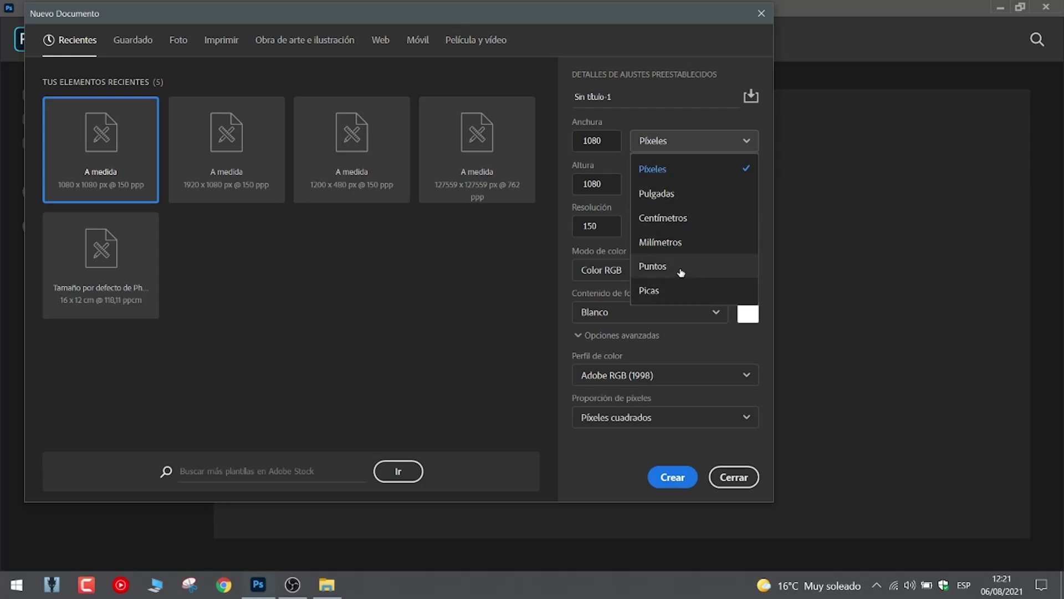
click(679, 175)
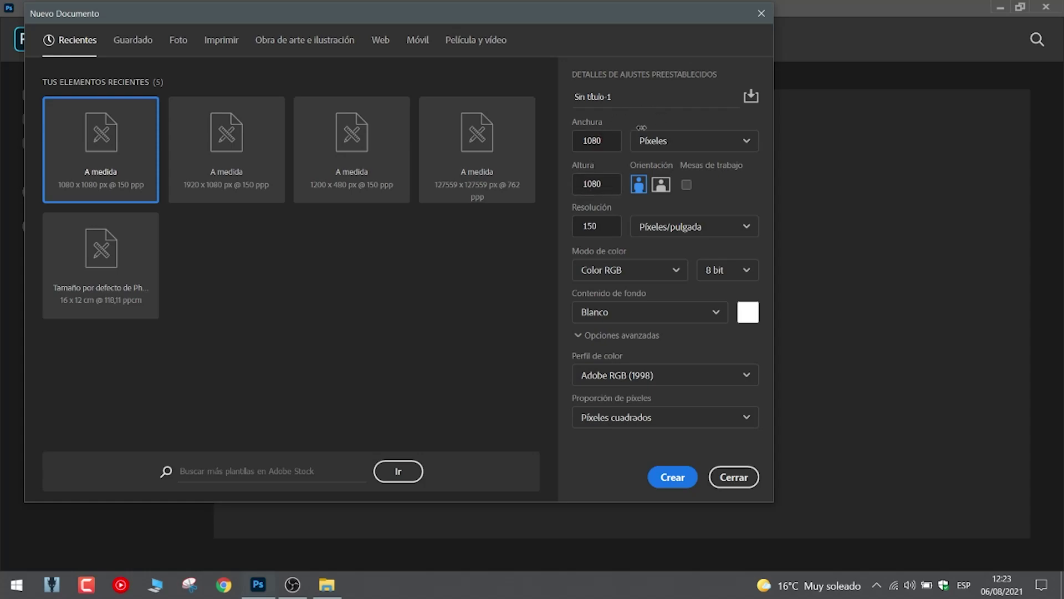
click(605, 184)
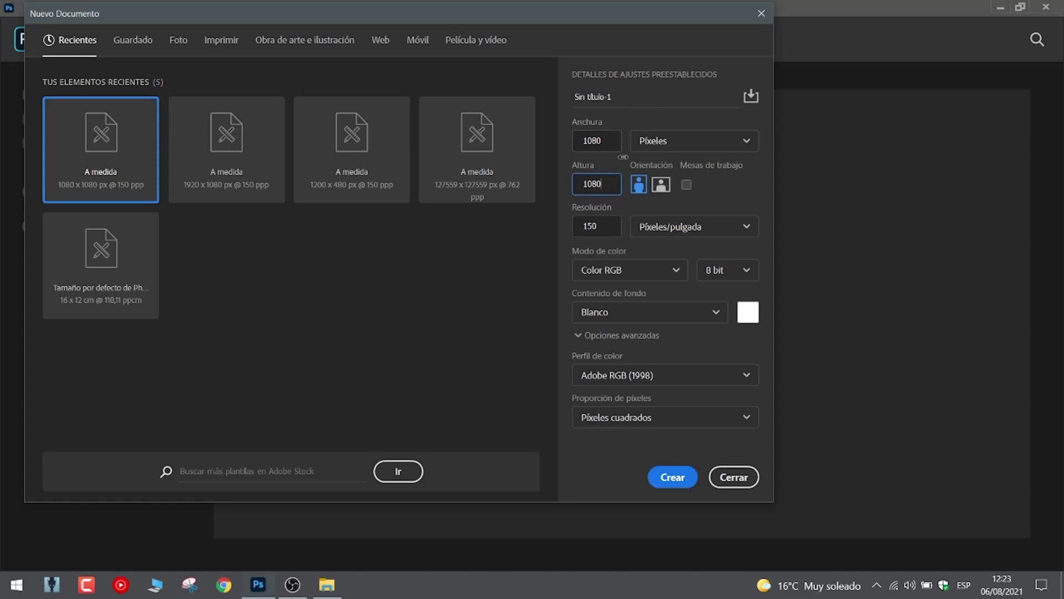
click(680, 143)
click(682, 143)
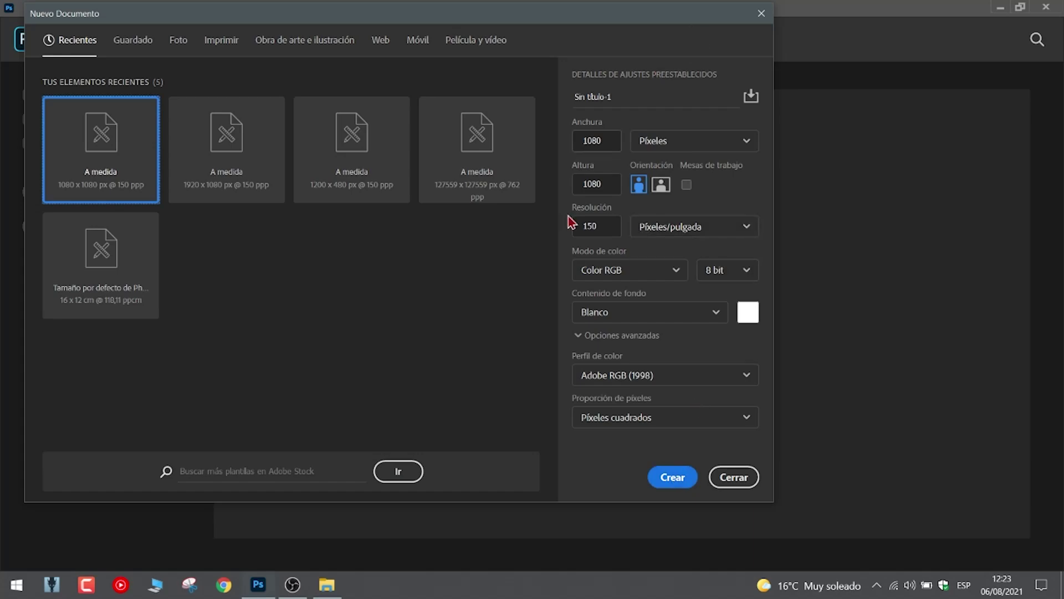
click(674, 478)
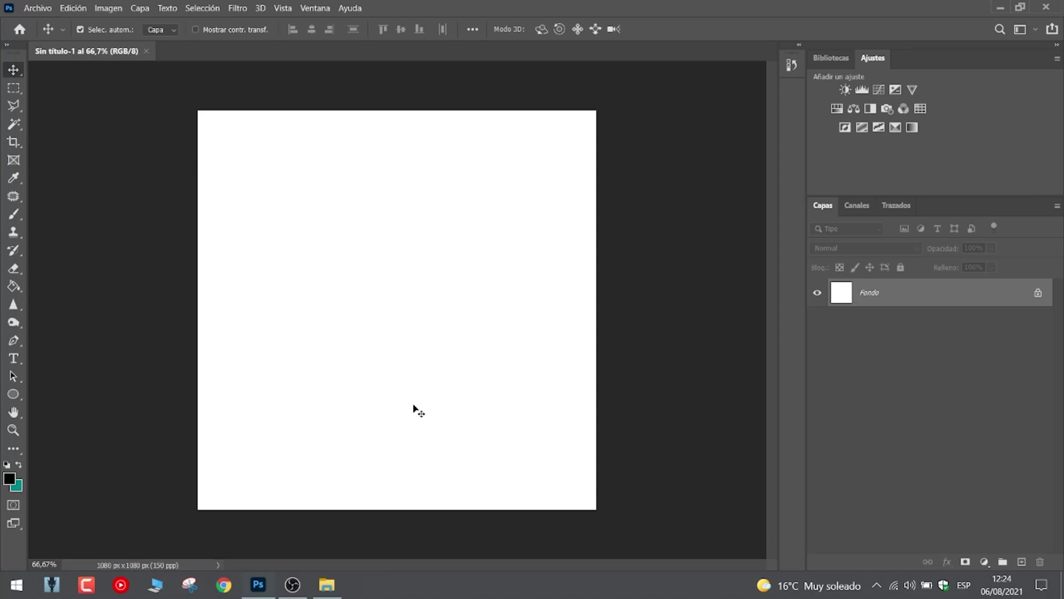
Save the document on the computer's Desktop in Photoshop format as "Actividad 1 UNAB".
click(38, 11)
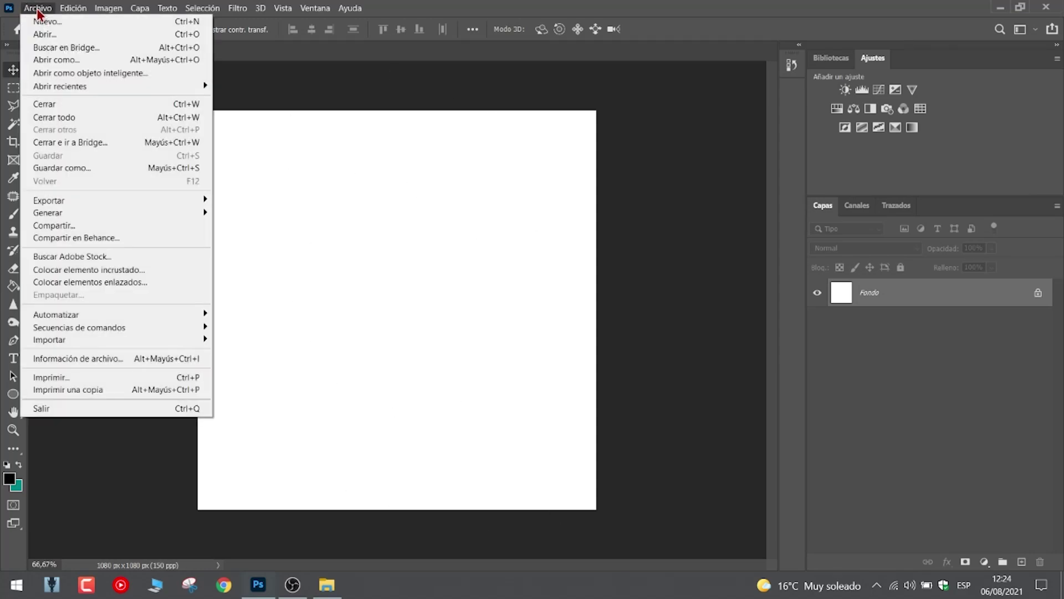
click(108, 168)
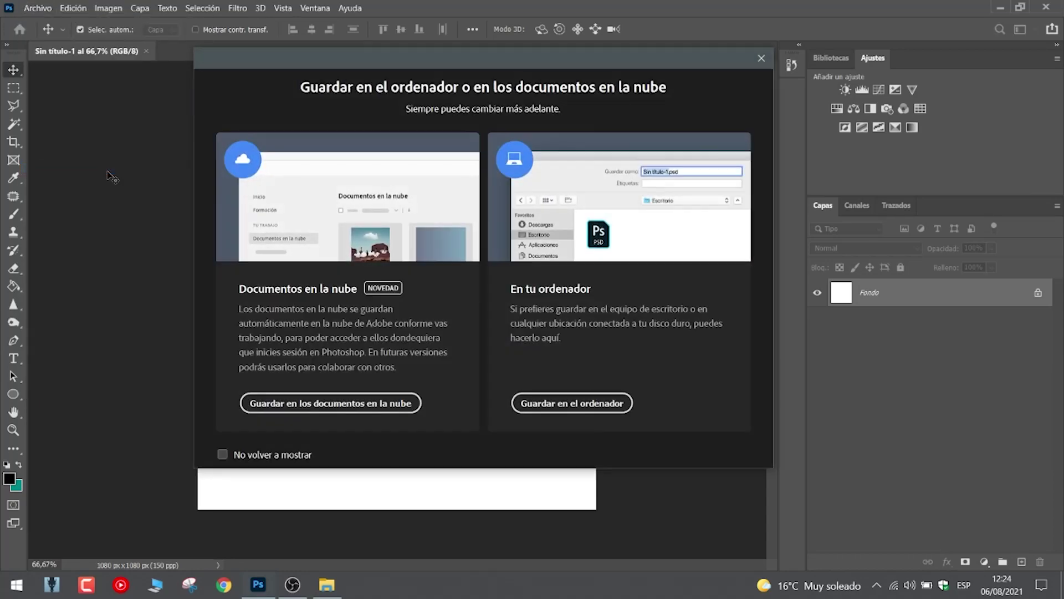
click(601, 409)
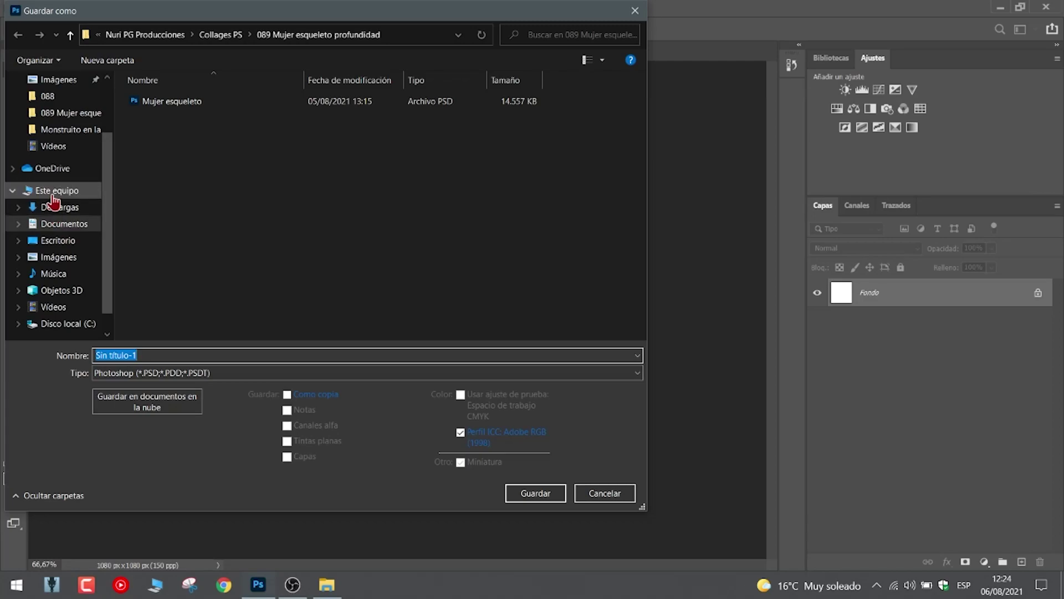
click(67, 242)
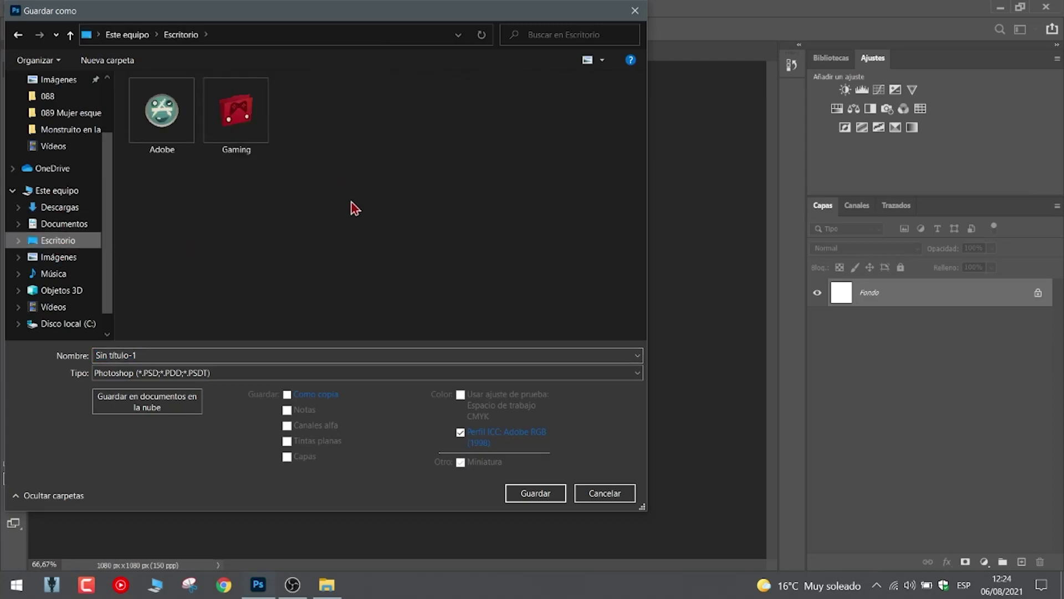
click(178, 354)
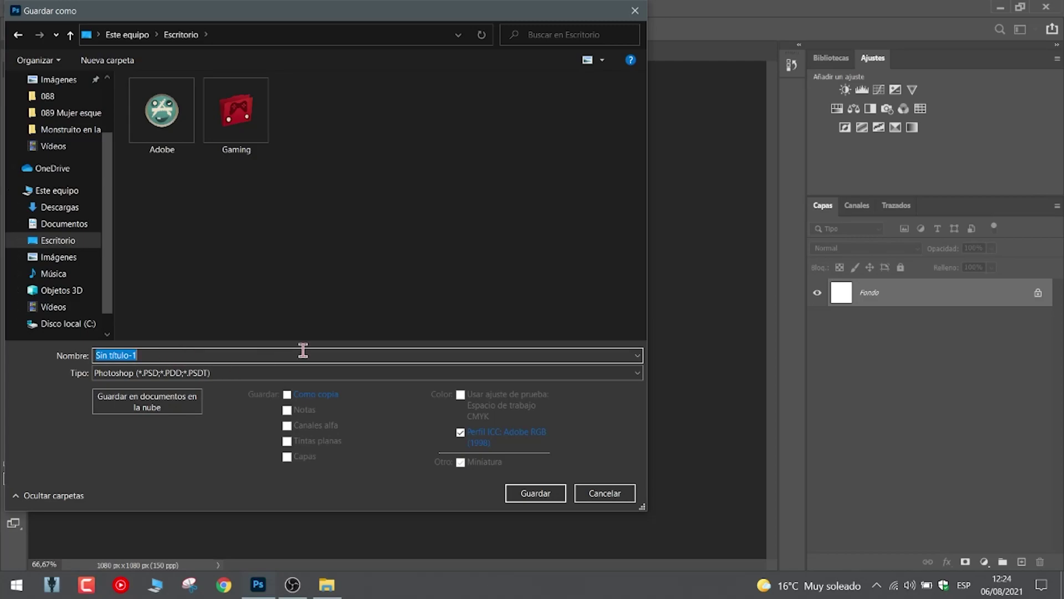
text(ACtividad 1 UNAB)
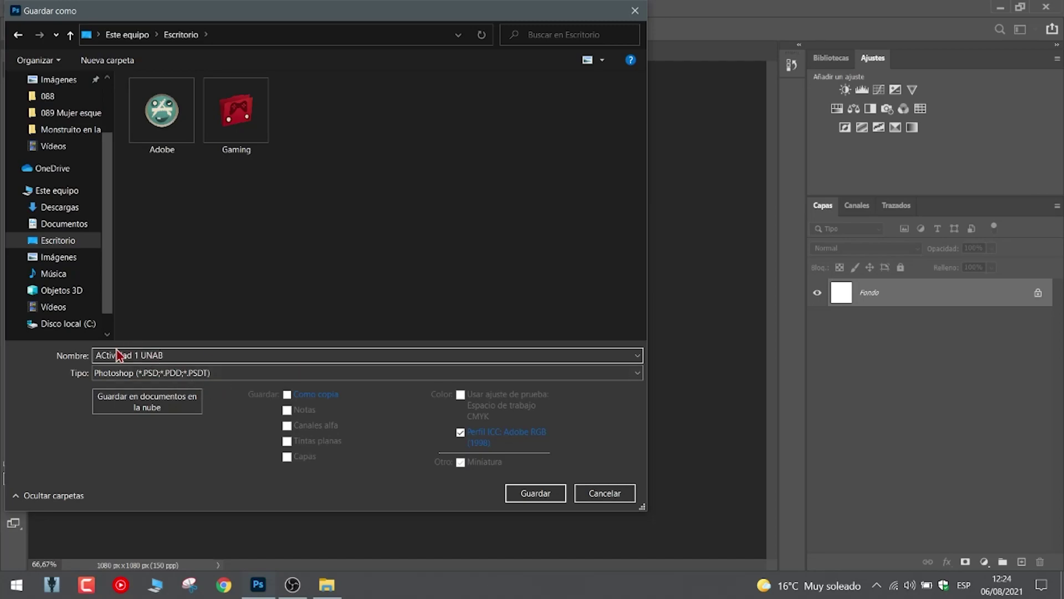
key(BackSpace)
text(c)
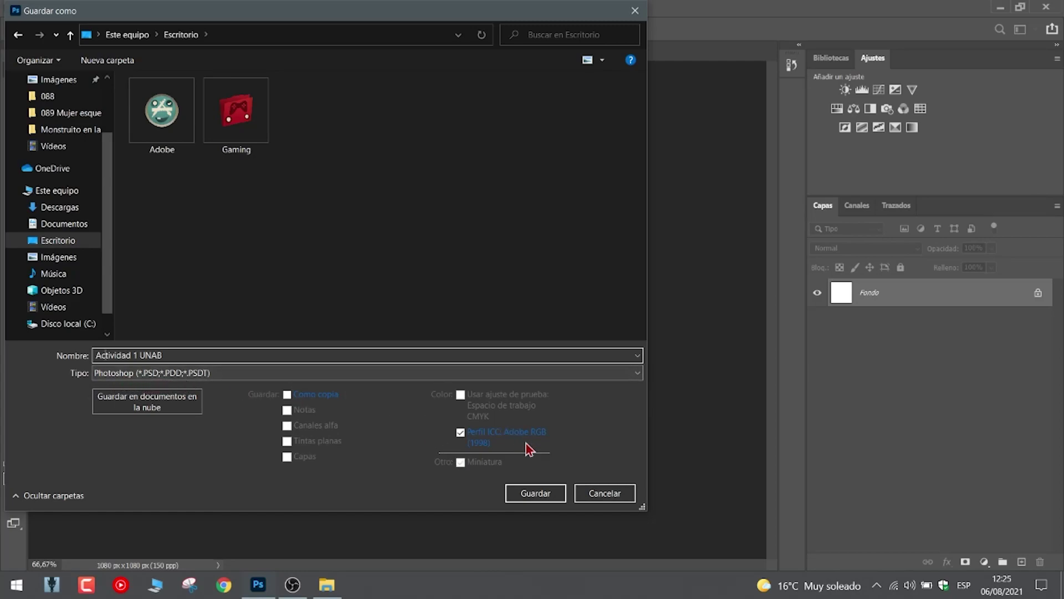
click(536, 493)
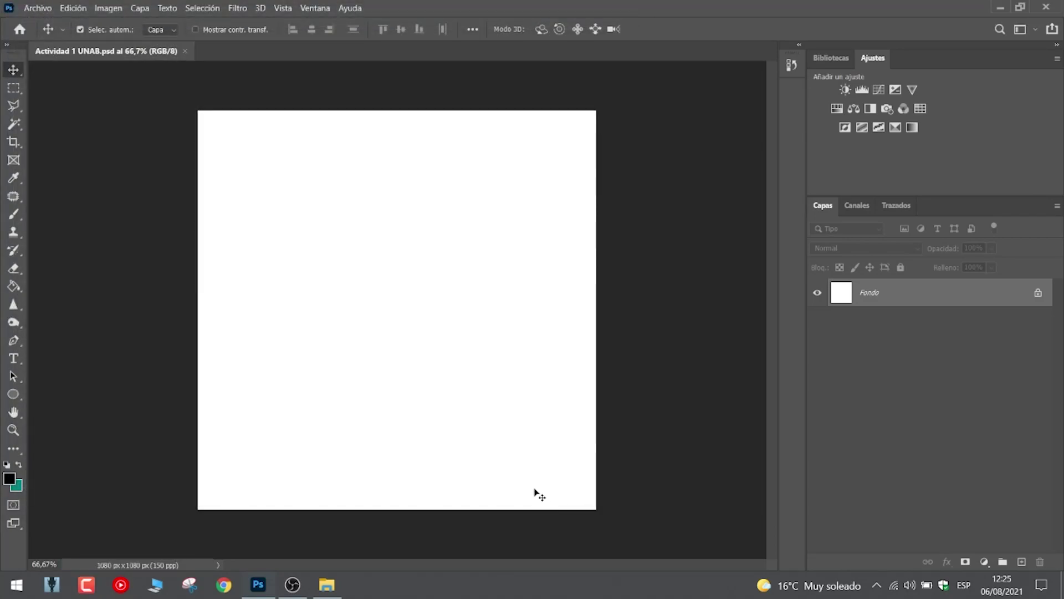
Check the saved Actividad 1 UNAB file on the desktop and return to Photoshop.
click(1001, 7)
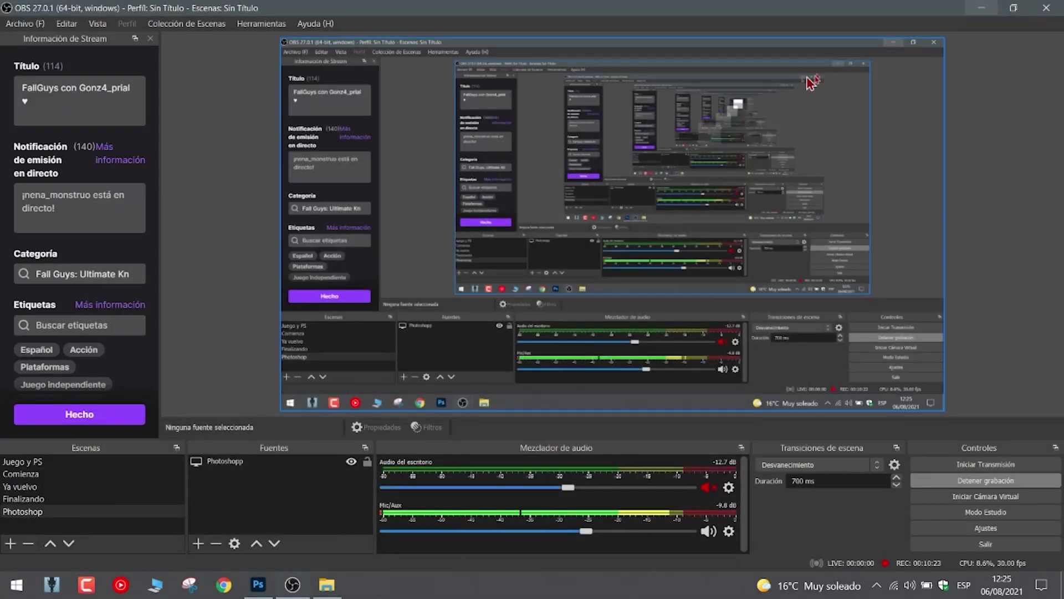
click(983, 10)
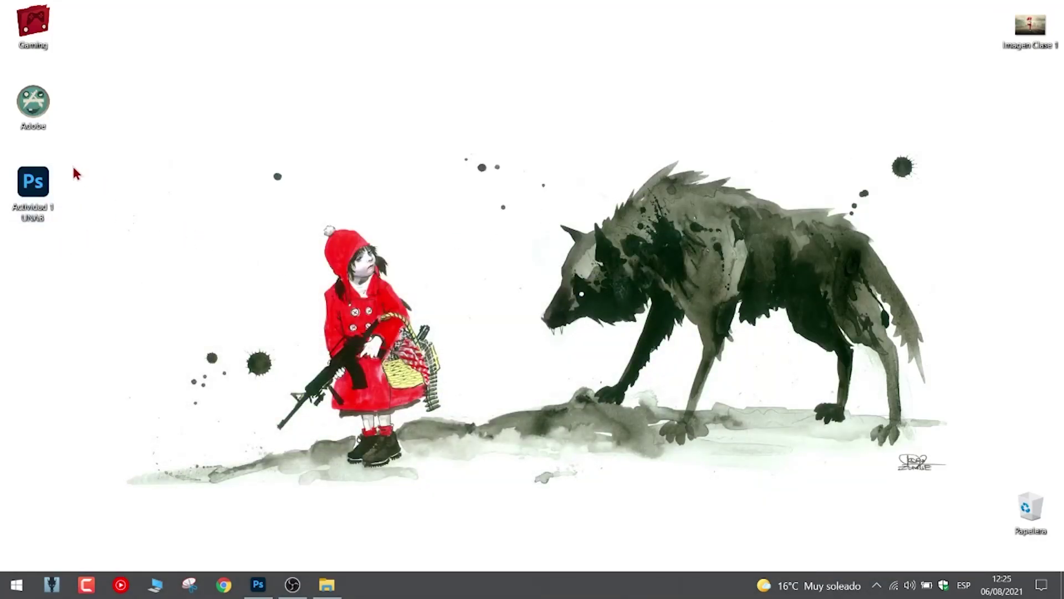
drag(34, 200, 106, 167)
key(Escape)
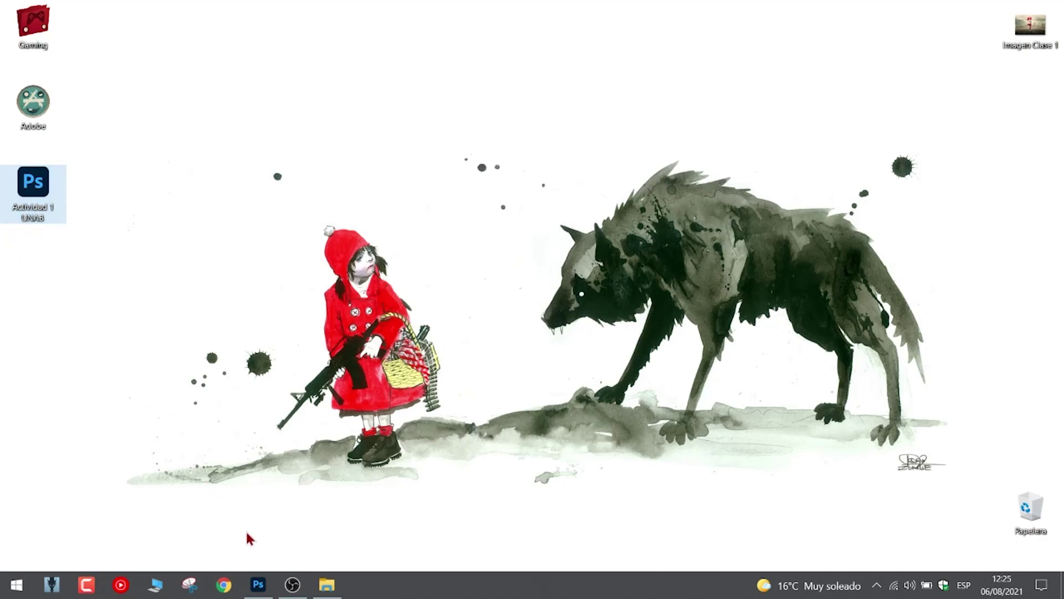
click(258, 584)
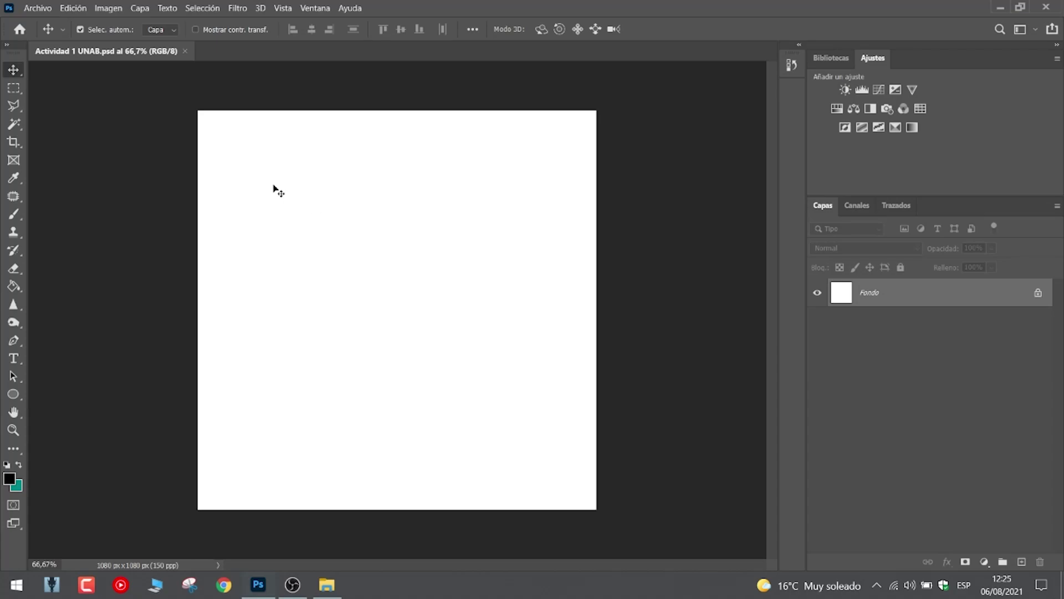
click(40, 10)
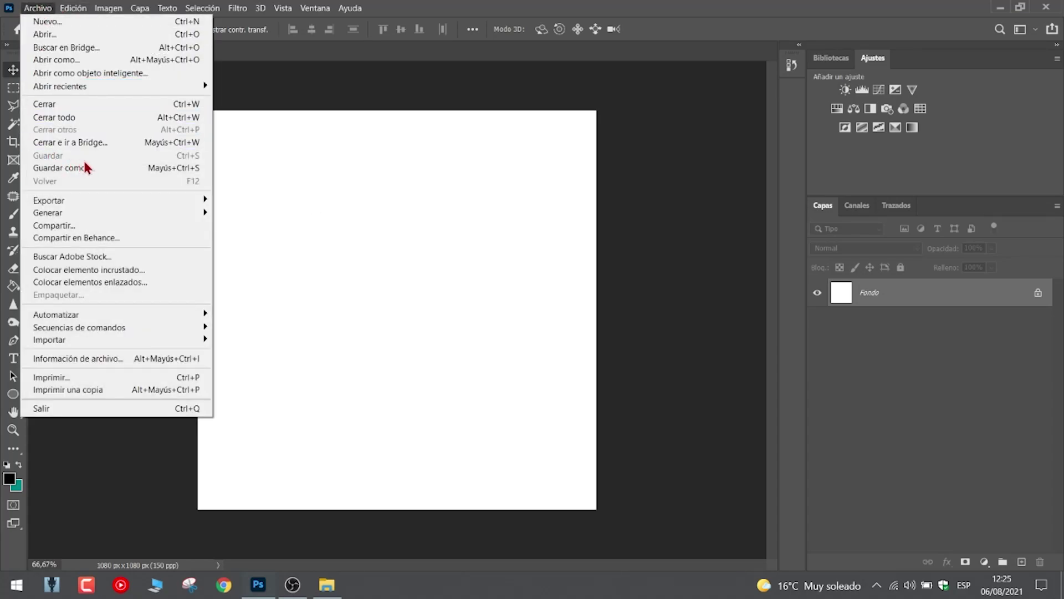
click(187, 173)
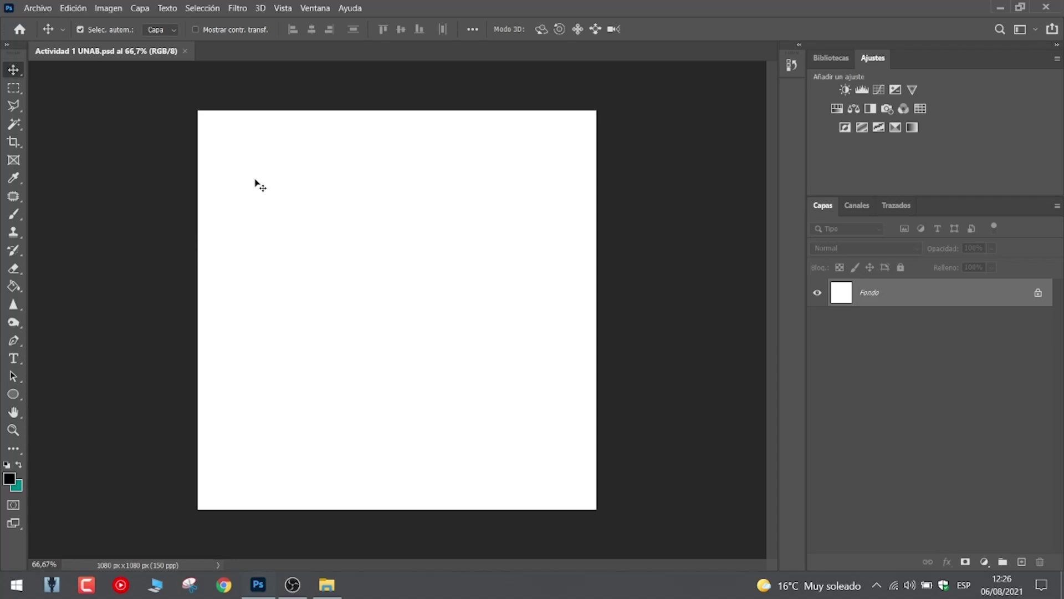
click(38, 9)
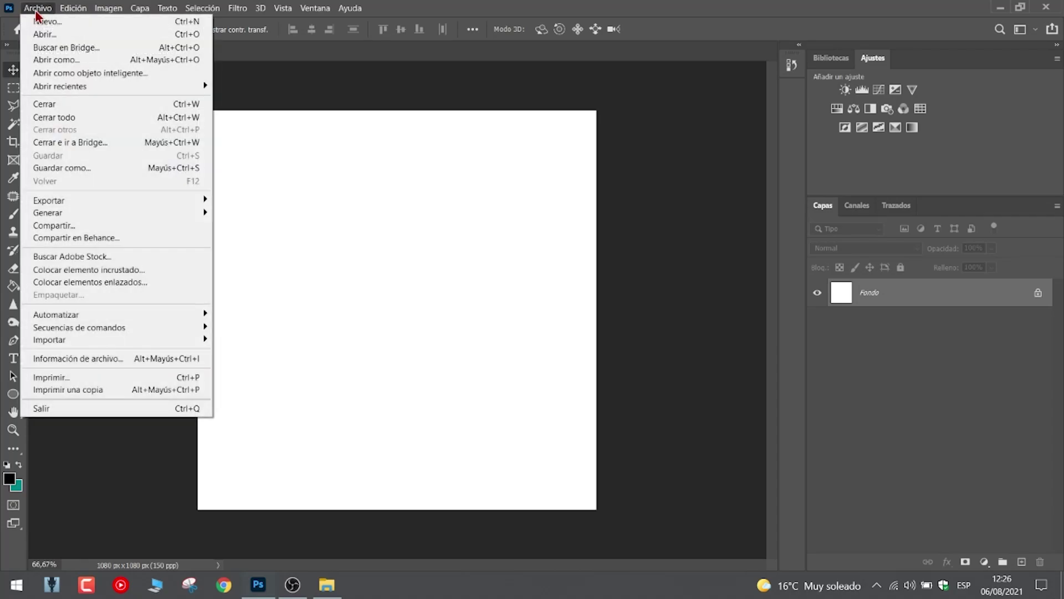
click(356, 211)
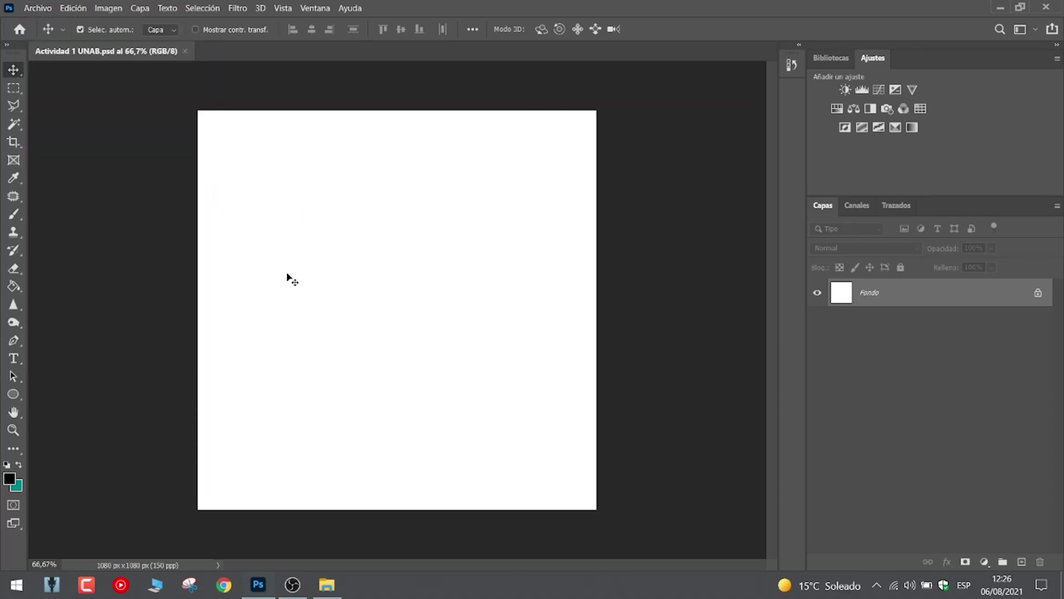
key(ctrl+s)
click(110, 11)
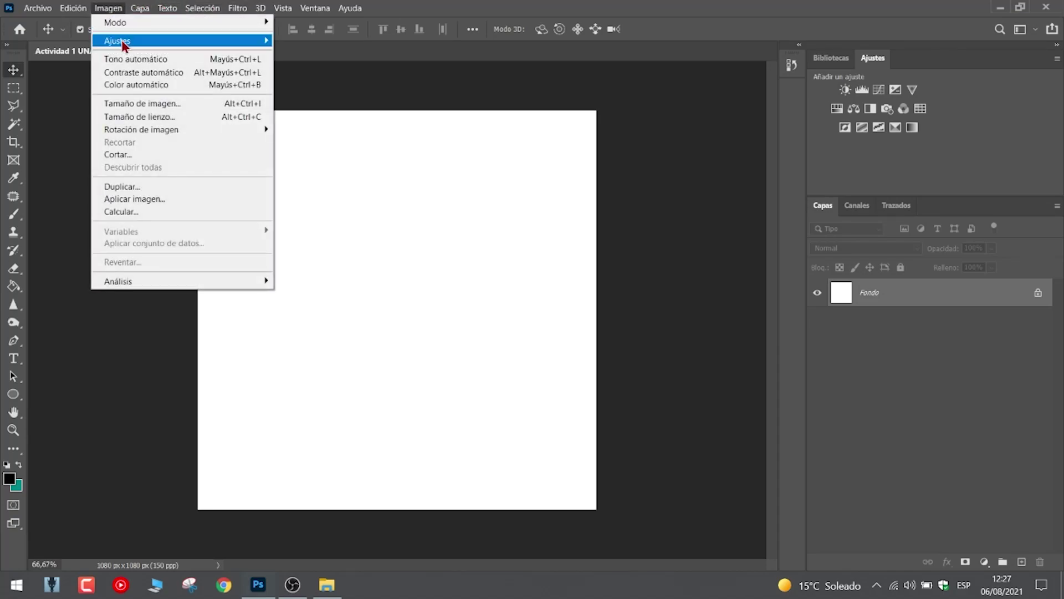
mouse_move(122, 41)
click(108, 8)
click(140, 8)
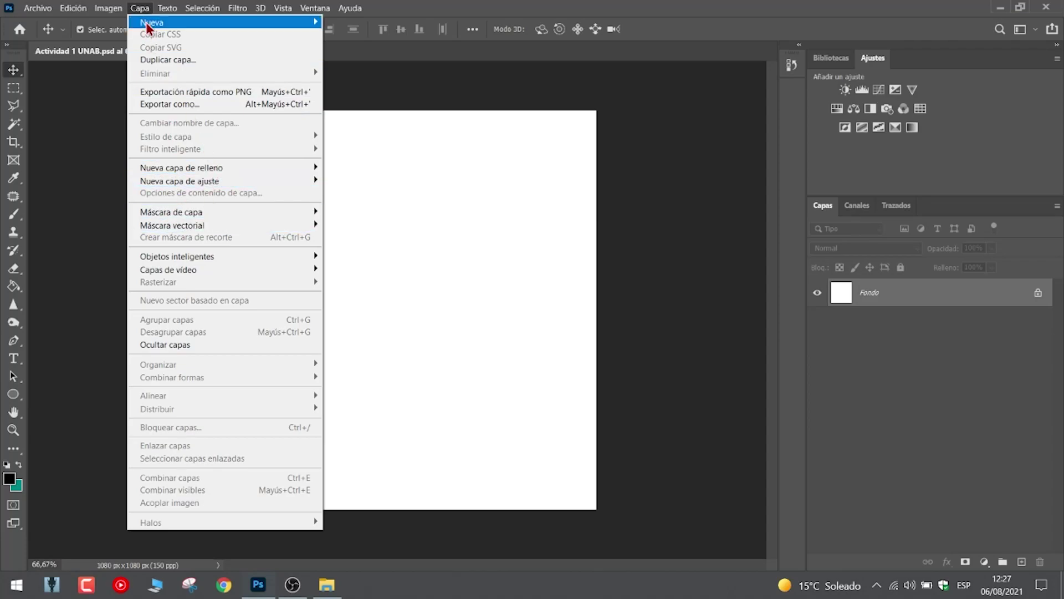
mouse_move(197, 7)
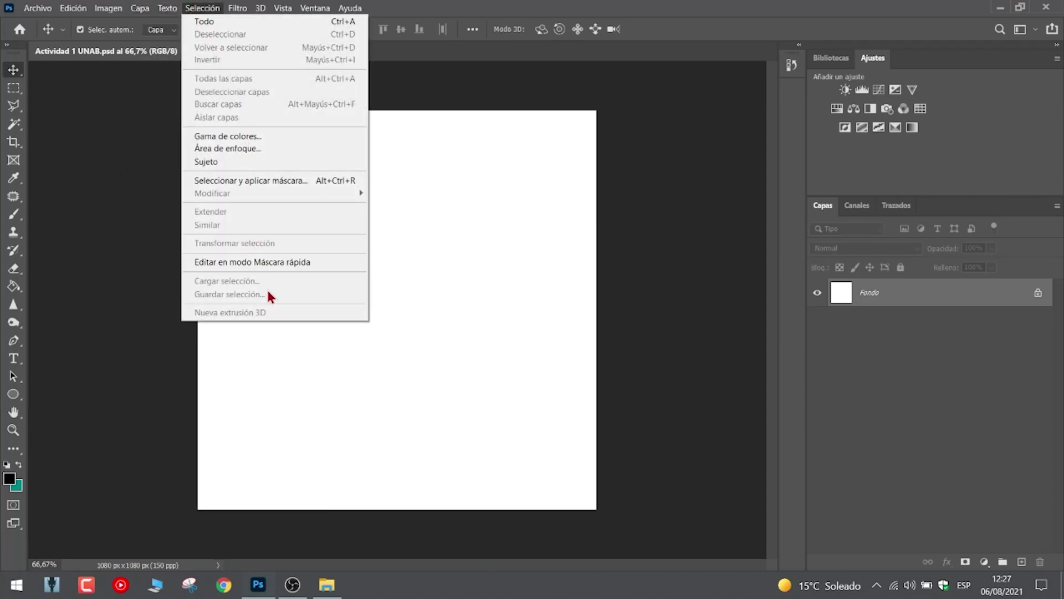
click(543, 314)
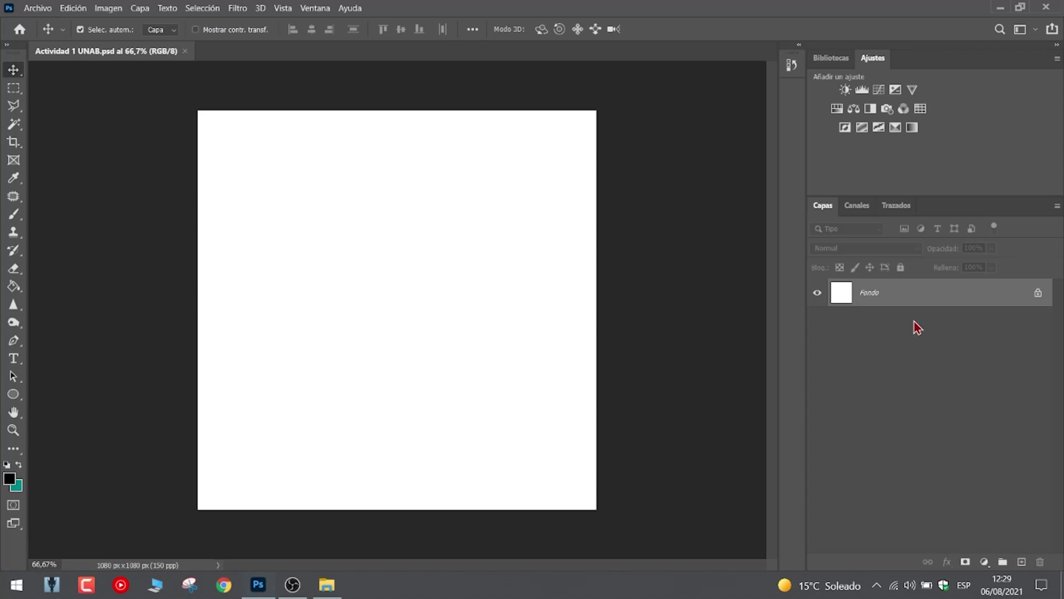
Unlock the Fondo background layer and add a new empty layer above it.
click(1038, 295)
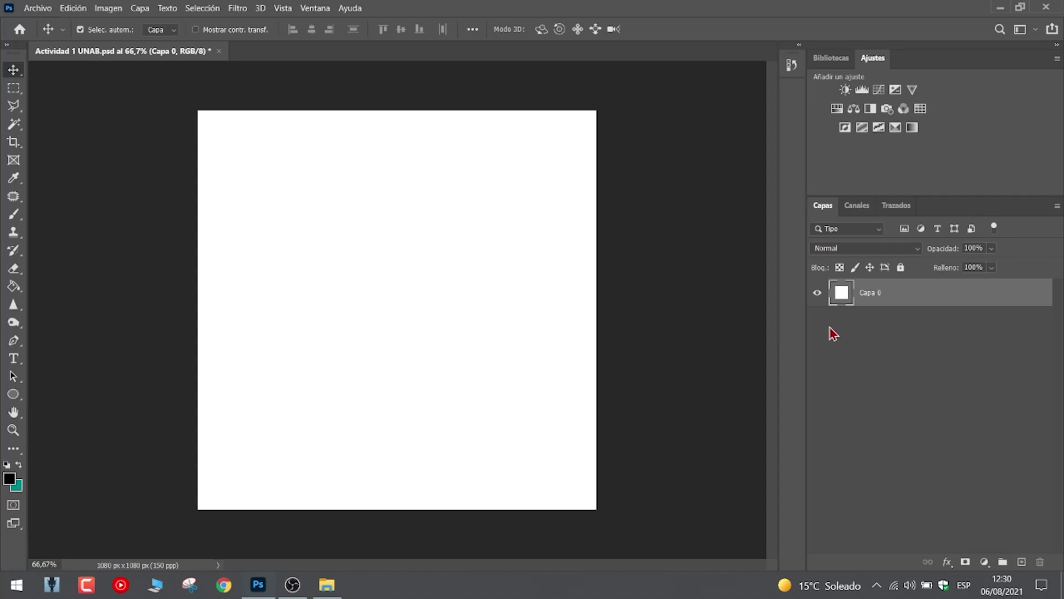
right_click(454, 267)
click(401, 284)
click(1023, 564)
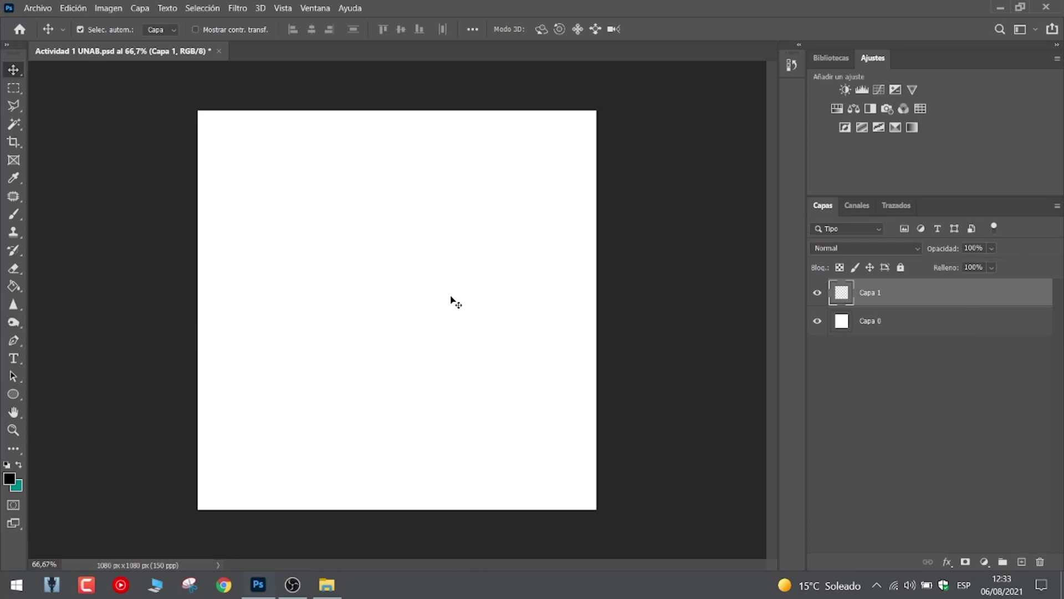
Compare the empty layer with the white layer by hiding and showing each one, keeping both visible and the empty layer selected.
click(918, 327)
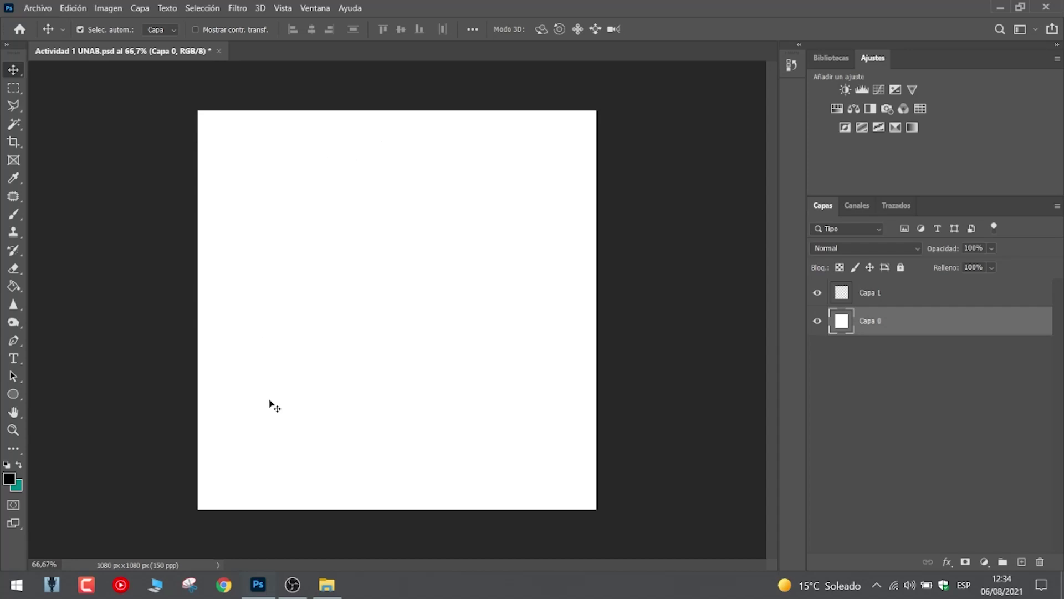
click(907, 301)
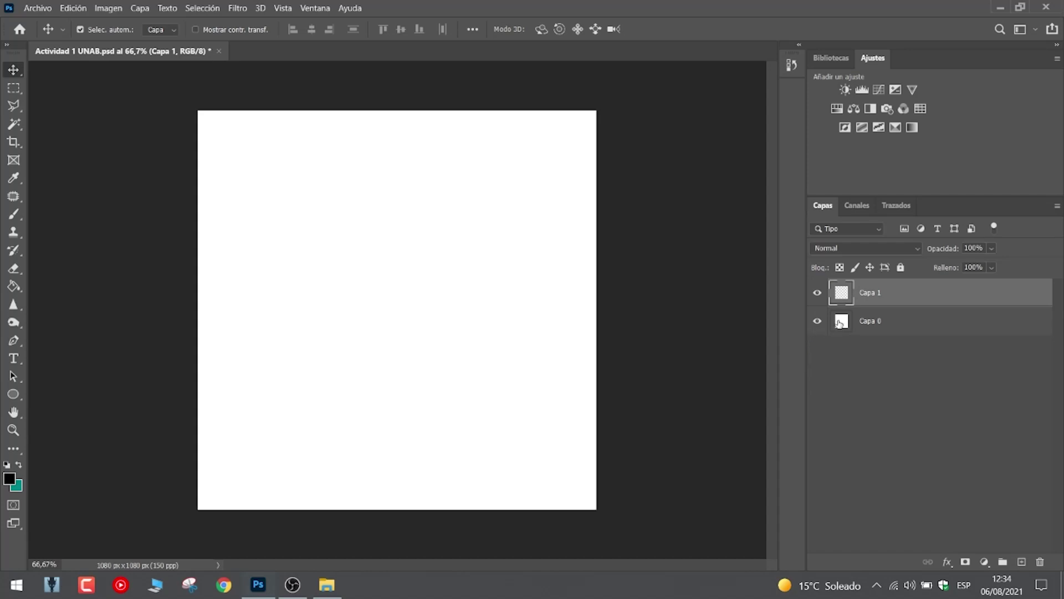
click(818, 295)
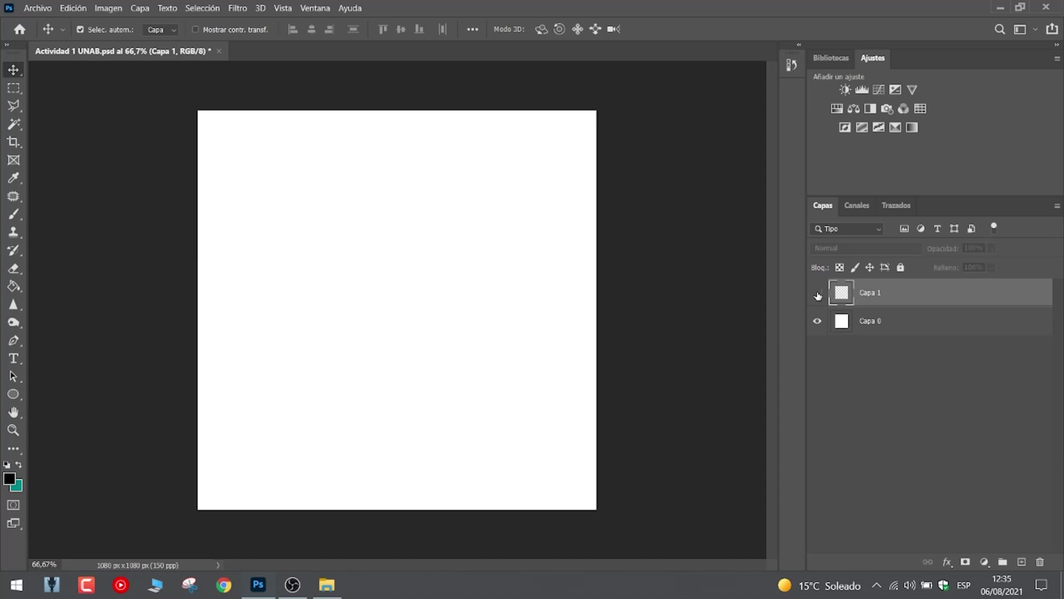
click(818, 295)
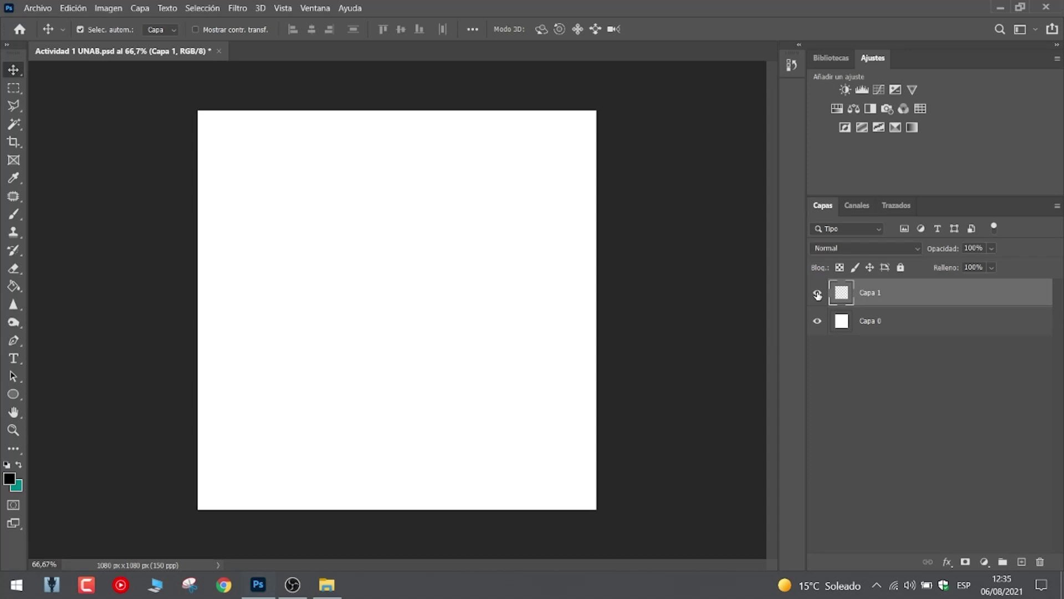
click(818, 295)
click(819, 294)
click(818, 321)
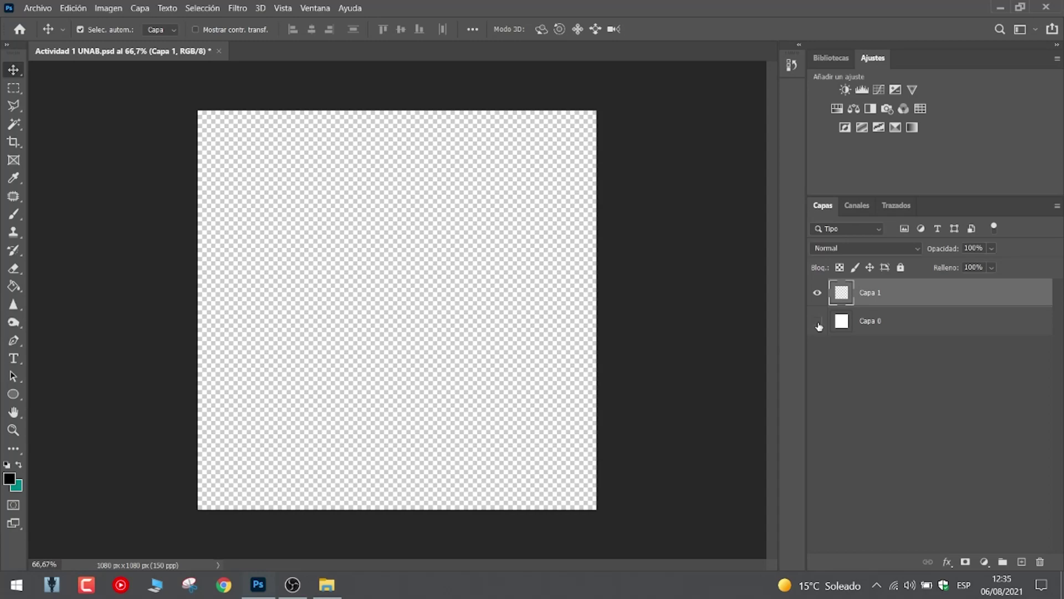
click(818, 323)
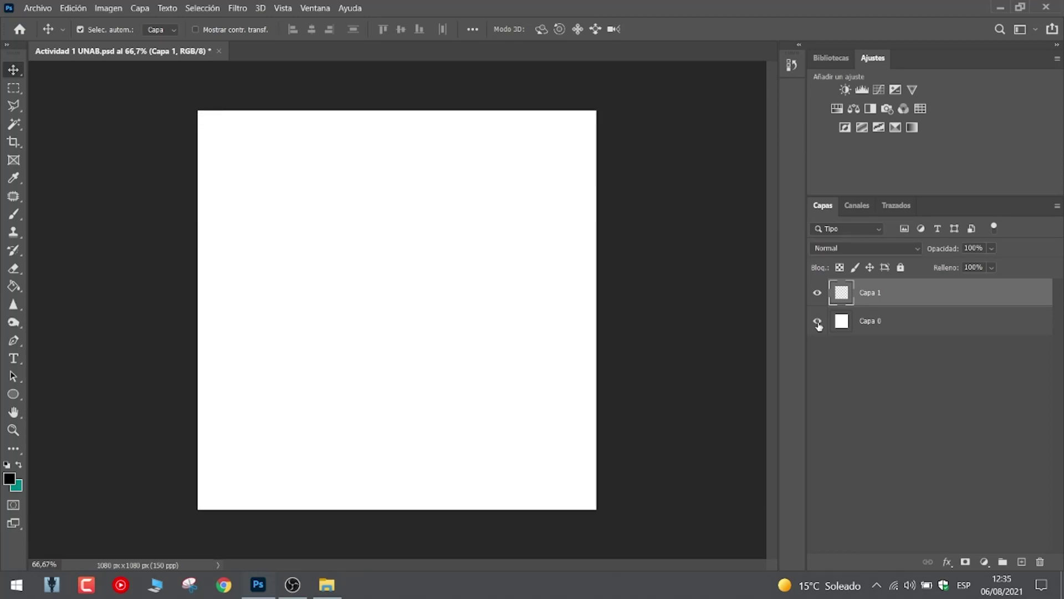
click(818, 322)
click(818, 323)
click(818, 322)
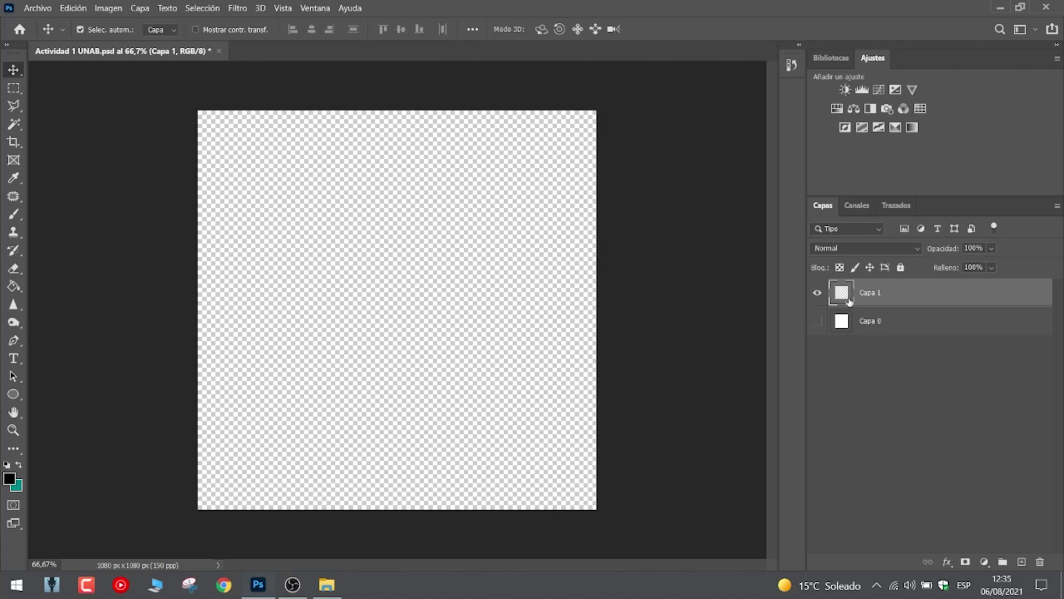
click(818, 322)
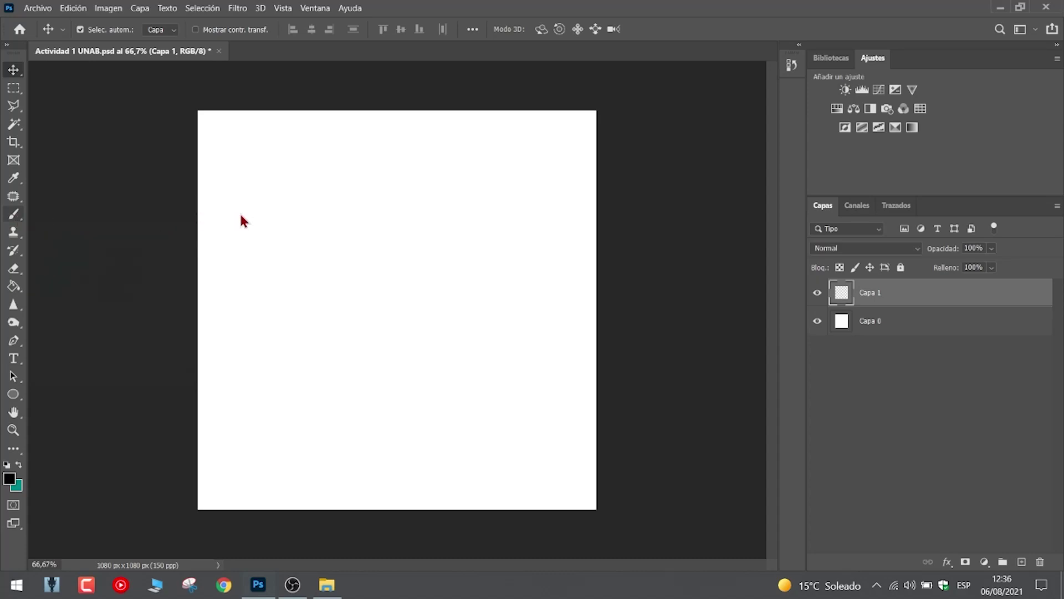
Choose the Circular definido brush from Pinceles generales and set its size to 62 px.
key(b)
right_click(399, 294)
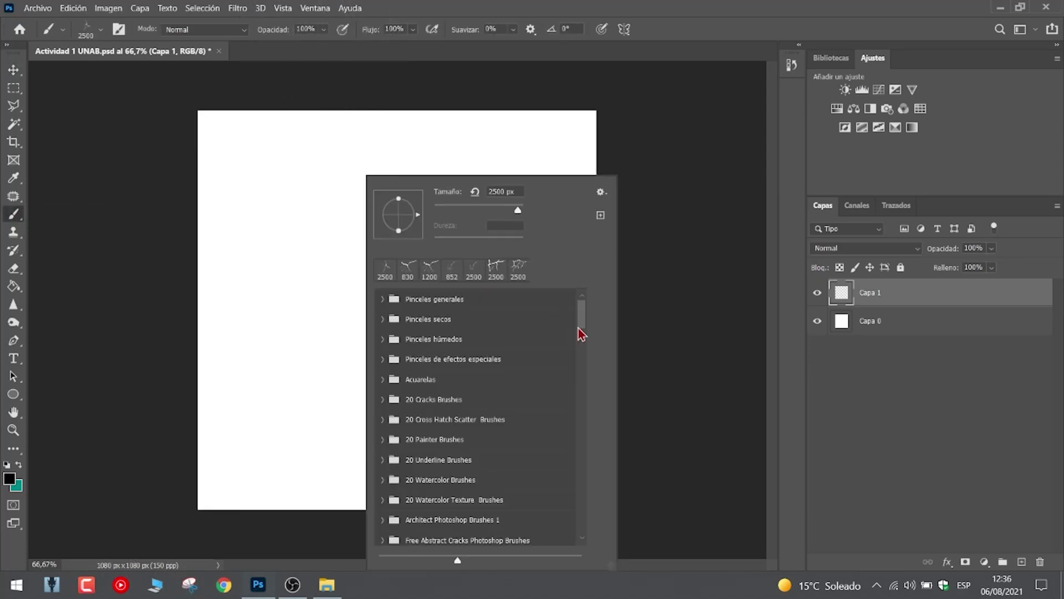
click(382, 301)
click(435, 353)
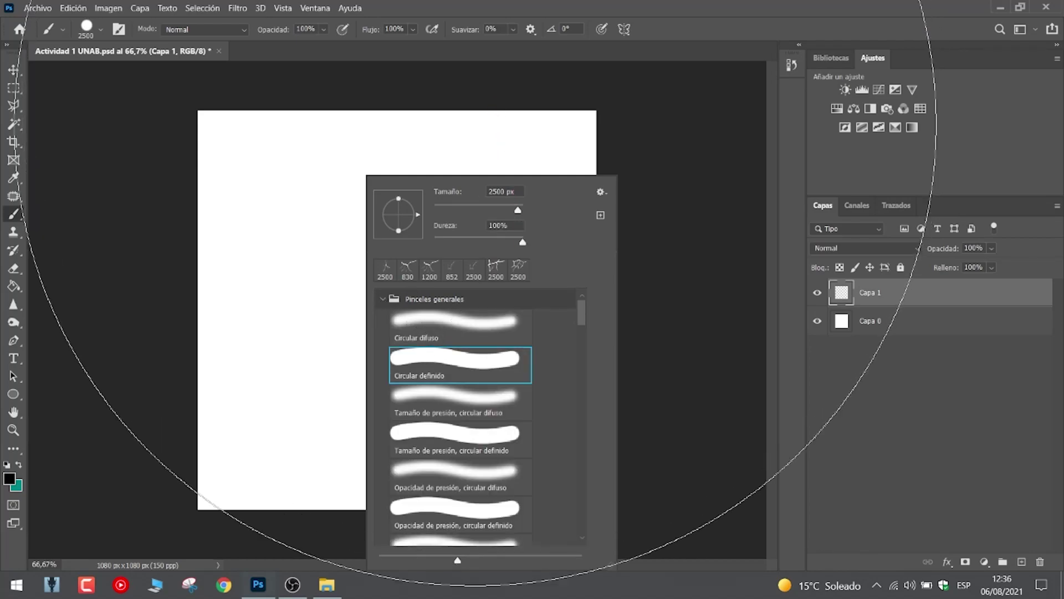
click(448, 210)
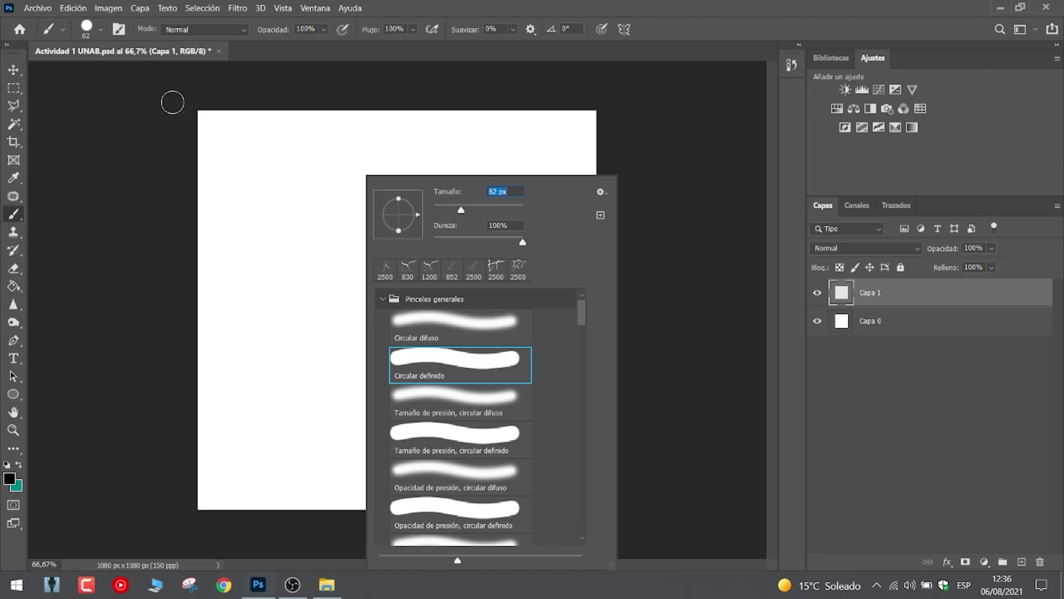
key(Return)
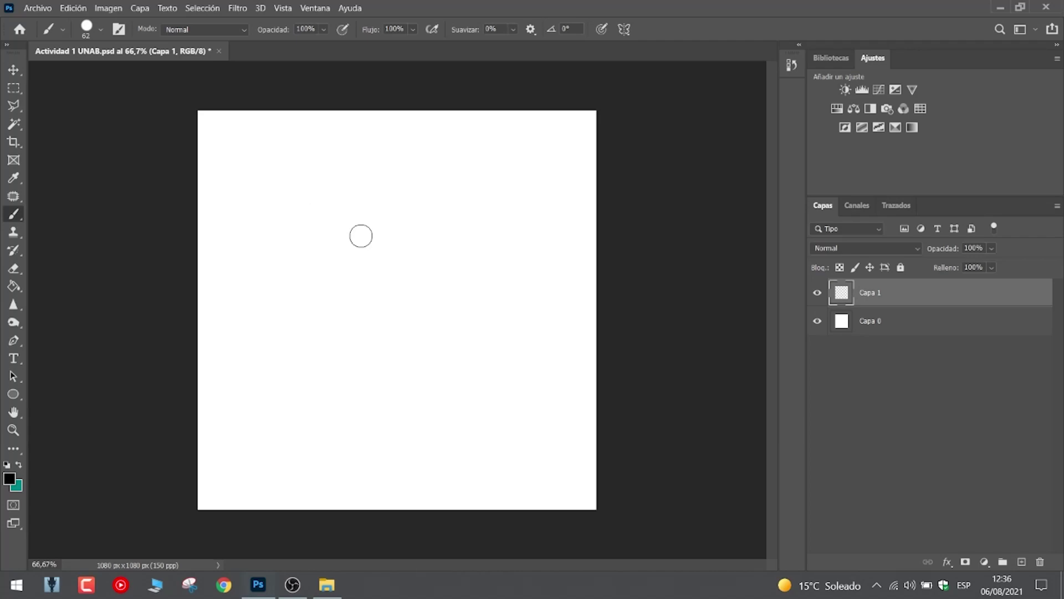
Paint a black heart outline in the middle of the empty layer with short wavy black strokes around it.
mouse_move(368, 225)
mouse_down()
mouse_move(327, 220)
mouse_move(323, 266)
mouse_move(386, 371)
mouse_move(458, 308)
mouse_move(469, 251)
mouse_move(423, 209)
mouse_move(384, 249)
mouse_up()
mouse_move(233, 149)
mouse_down()
mouse_move(252, 181)
mouse_move(276, 187)
mouse_move(388, 166)
mouse_up()
drag(485, 167, 514, 209)
drag(528, 290, 542, 356)
drag(490, 395, 483, 430)
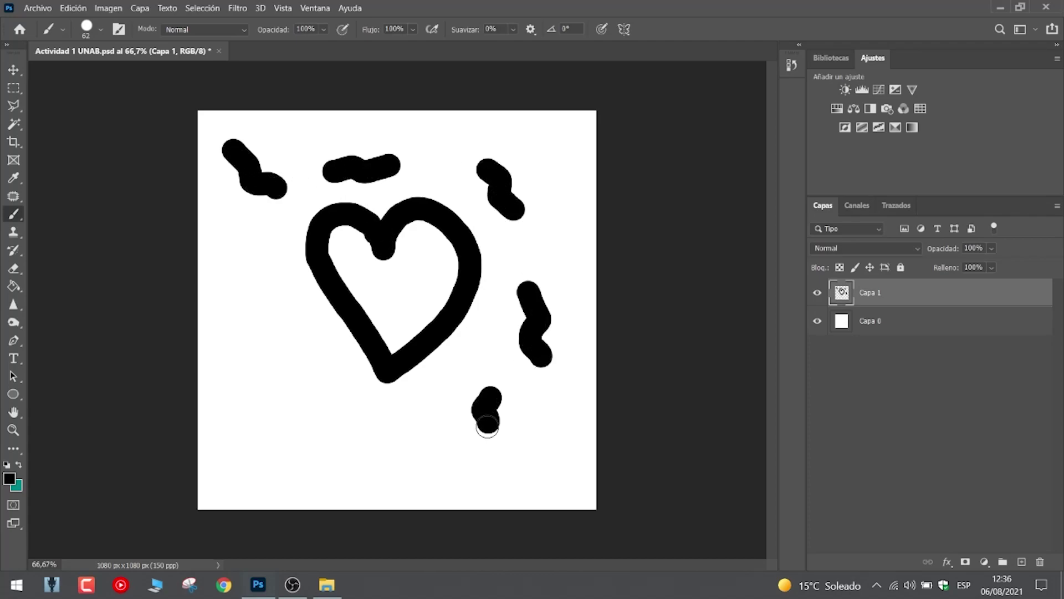
drag(256, 285, 278, 317)
drag(259, 380, 292, 401)
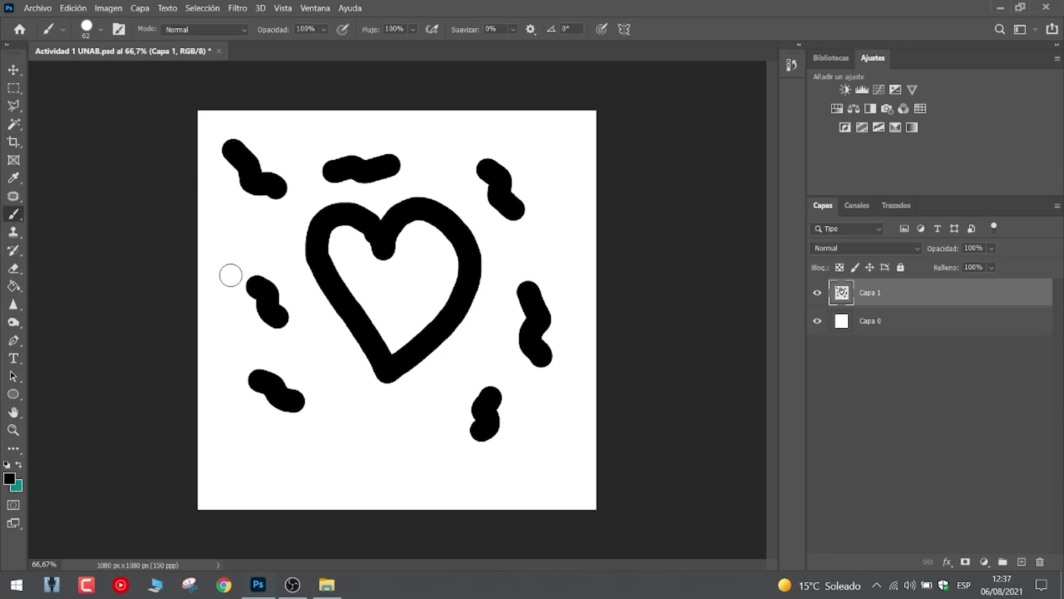
Change the foreground color to a strong blue.
click(10, 482)
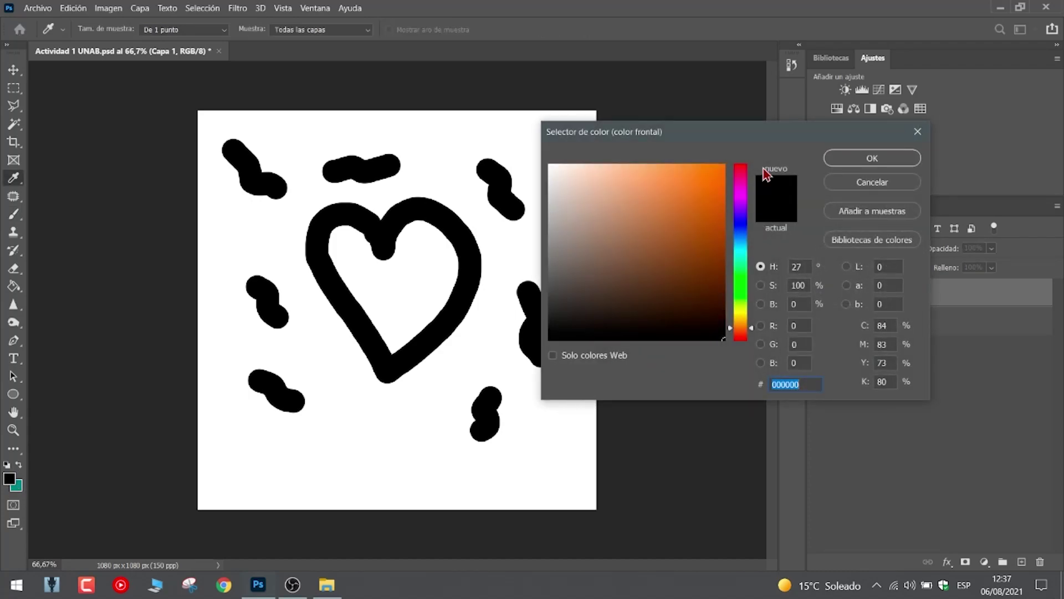
mouse_move(694, 235)
mouse_down()
mouse_move(715, 227)
mouse_move(725, 199)
mouse_move(750, 234)
mouse_up()
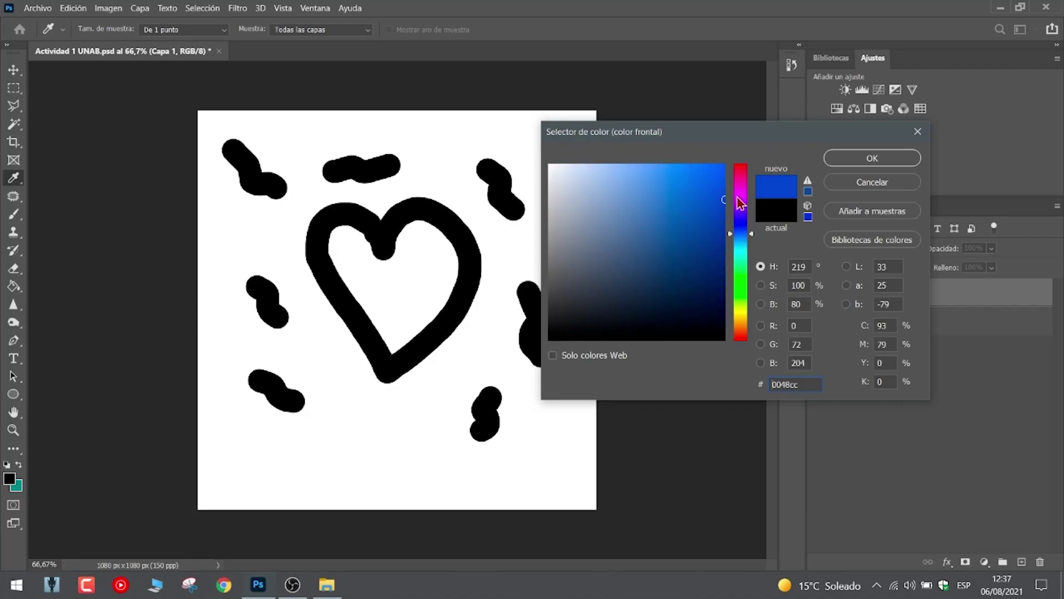
drag(720, 196, 714, 205)
click(839, 158)
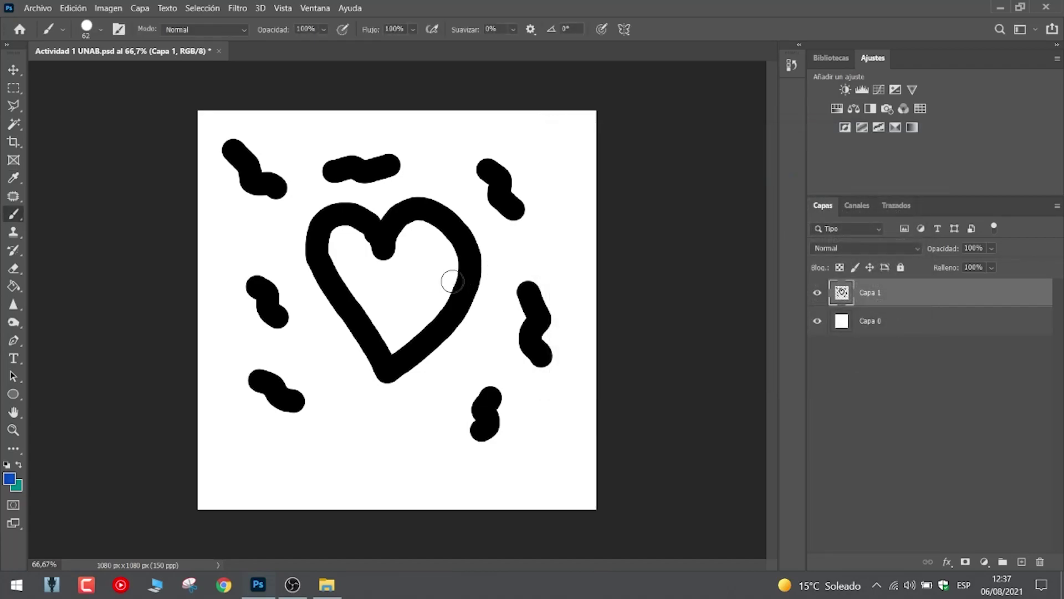
Change the background color to orange, e49600.
click(19, 490)
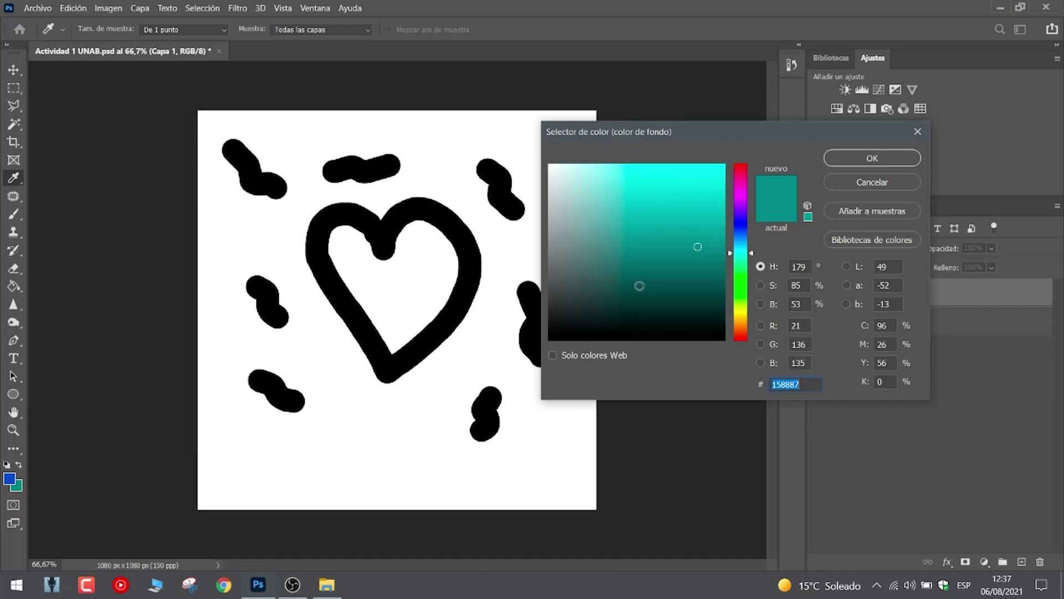
mouse_move(744, 224)
mouse_down()
mouse_move(748, 242)
mouse_move(721, 215)
mouse_up()
drag(739, 324, 744, 321)
drag(720, 219, 736, 183)
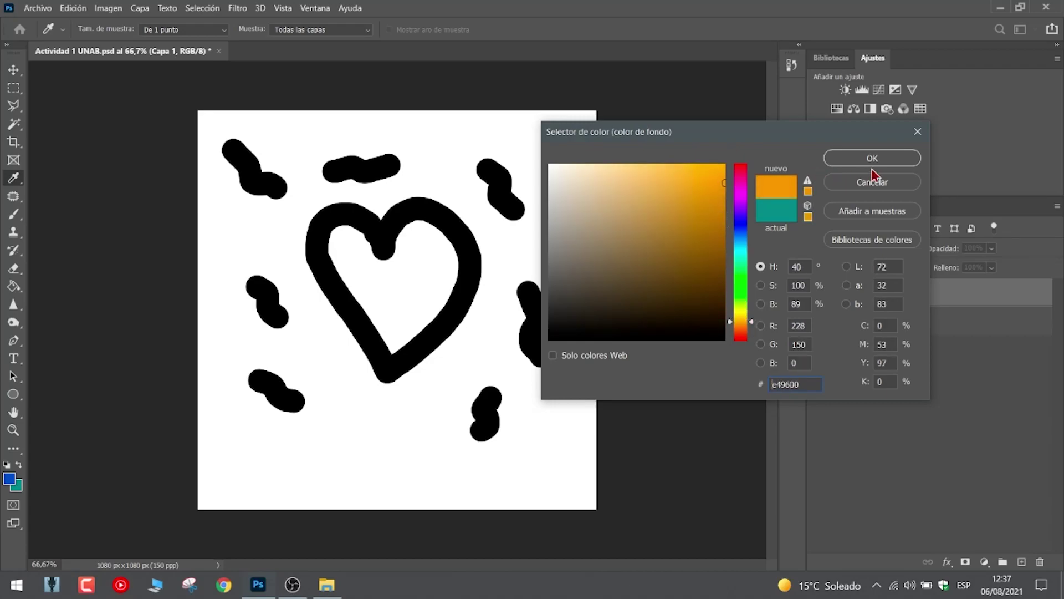
click(873, 159)
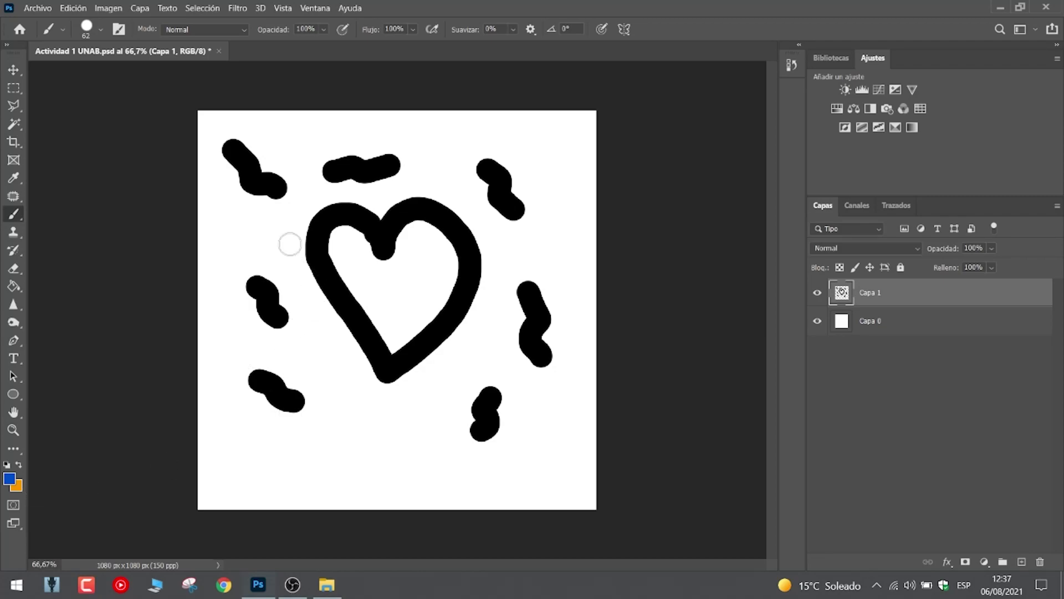
Paint a blue stroke beside the heart and a blue heart inside it, and swap colors to add a smaller orange heart within.
drag(243, 237, 286, 260)
mouse_move(366, 252)
mouse_down()
mouse_move(340, 241)
mouse_move(341, 266)
mouse_move(386, 344)
mouse_move(414, 323)
mouse_move(437, 267)
mouse_move(424, 231)
mouse_move(397, 259)
mouse_up()
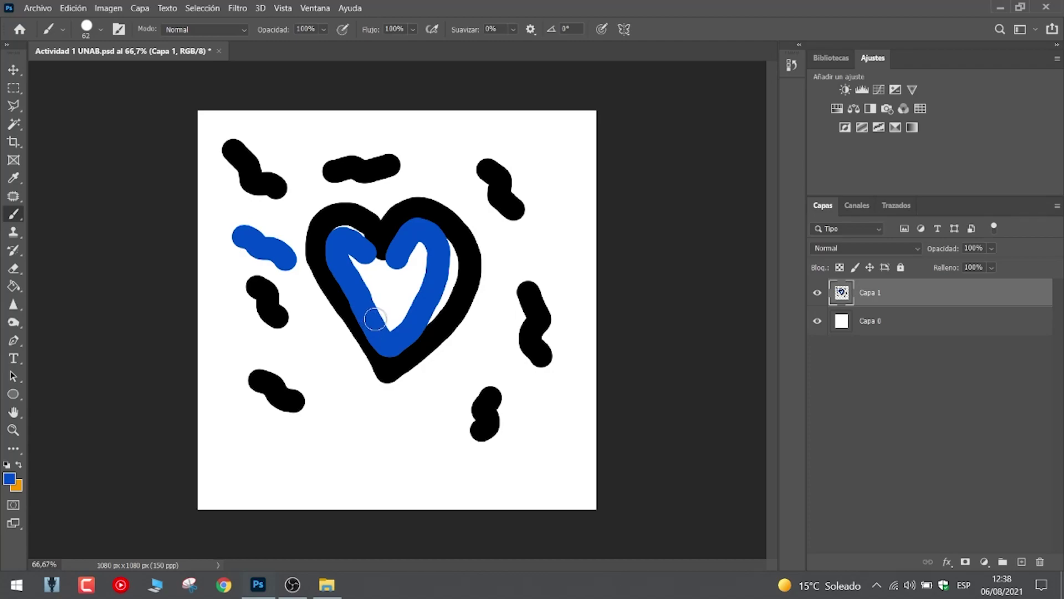
key(x)
mouse_move(366, 259)
mouse_down()
mouse_move(390, 318)
mouse_move(419, 265)
mouse_up()
click(402, 260)
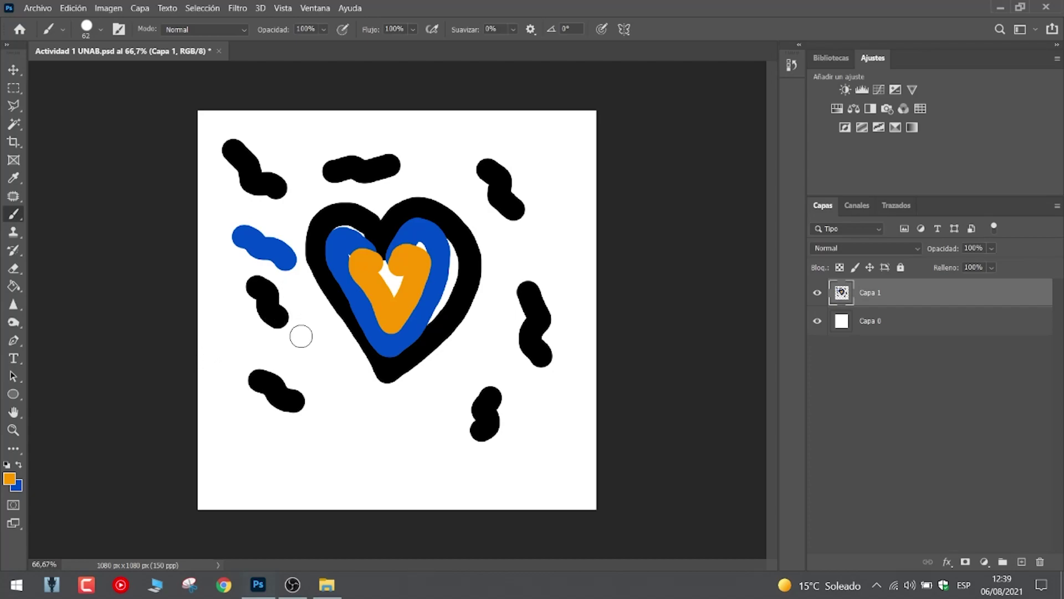
Paint short orange strokes around the heart and a long L-shaped orange stroke along the canvas's left and lower edges.
drag(291, 347, 317, 356)
drag(490, 364, 506, 348)
drag(539, 236, 553, 266)
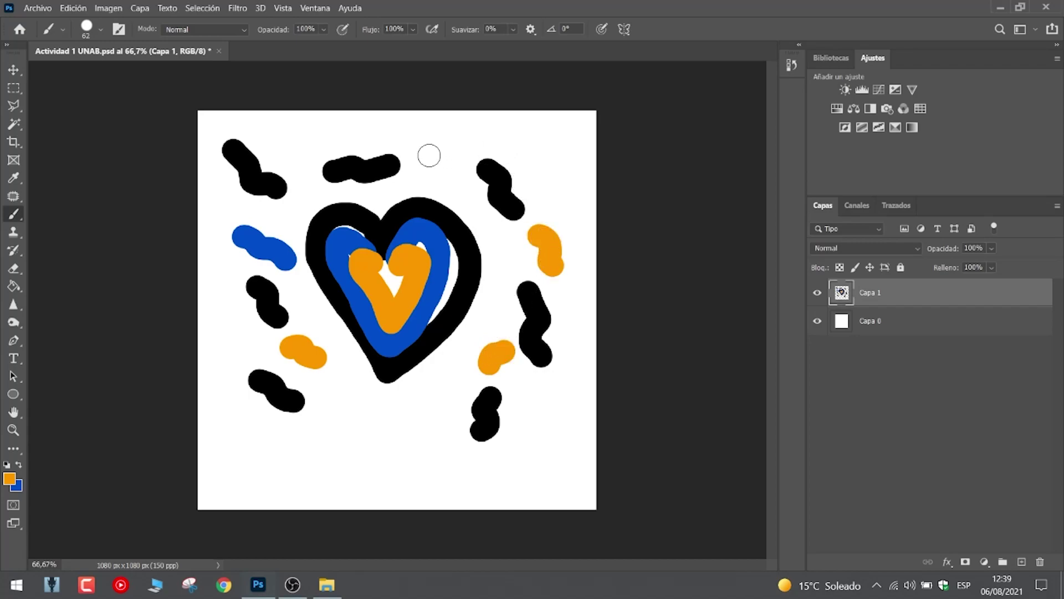
mouse_move(442, 155)
mouse_down()
mouse_move(451, 135)
mouse_move(487, 128)
mouse_up()
drag(320, 141, 274, 134)
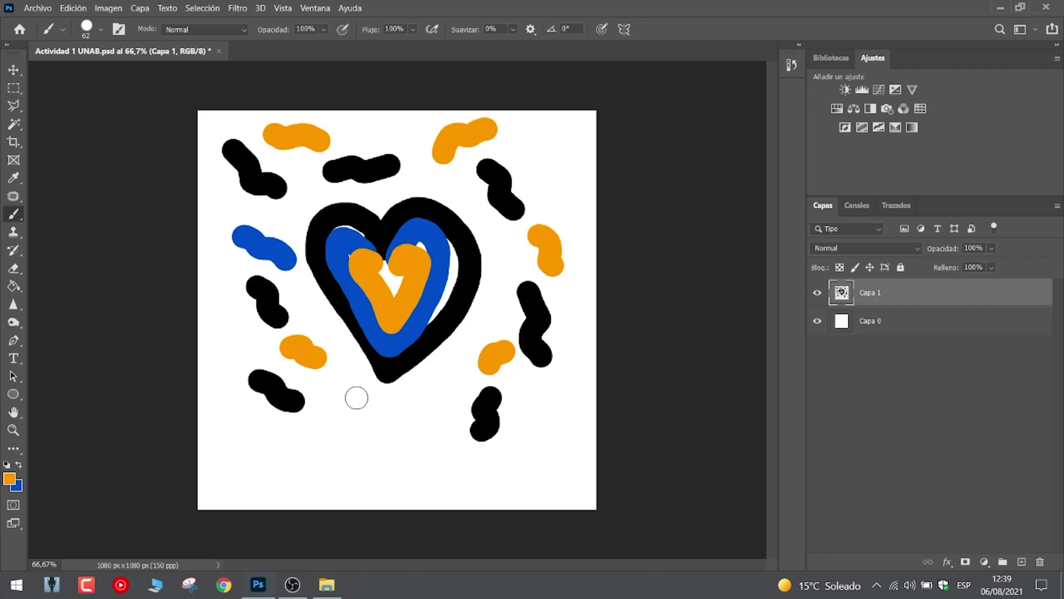
drag(356, 397, 386, 419)
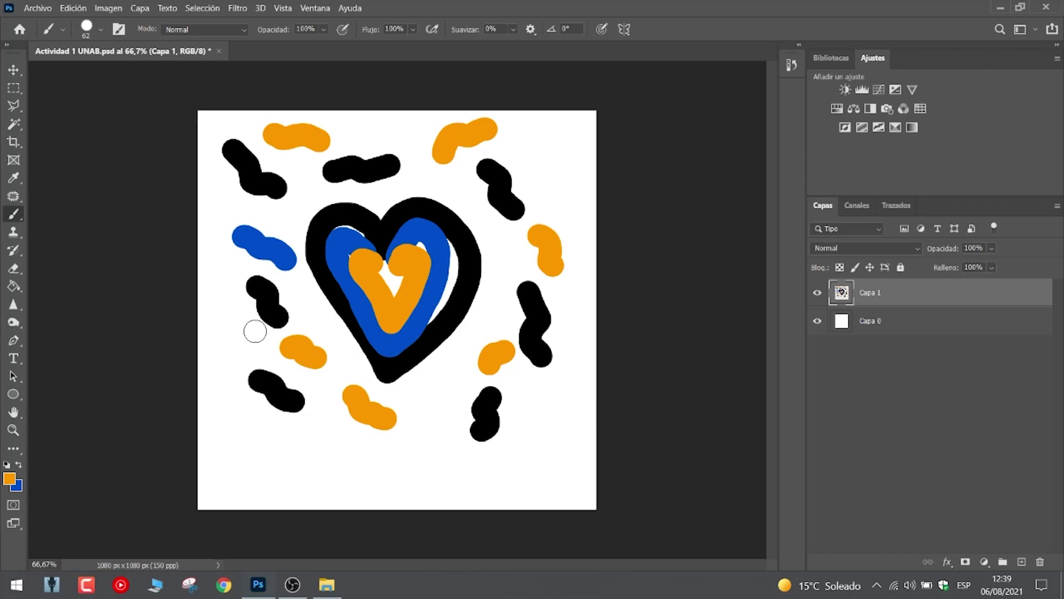
mouse_move(227, 323)
mouse_down()
mouse_move(229, 439)
mouse_move(245, 464)
mouse_move(523, 463)
mouse_up()
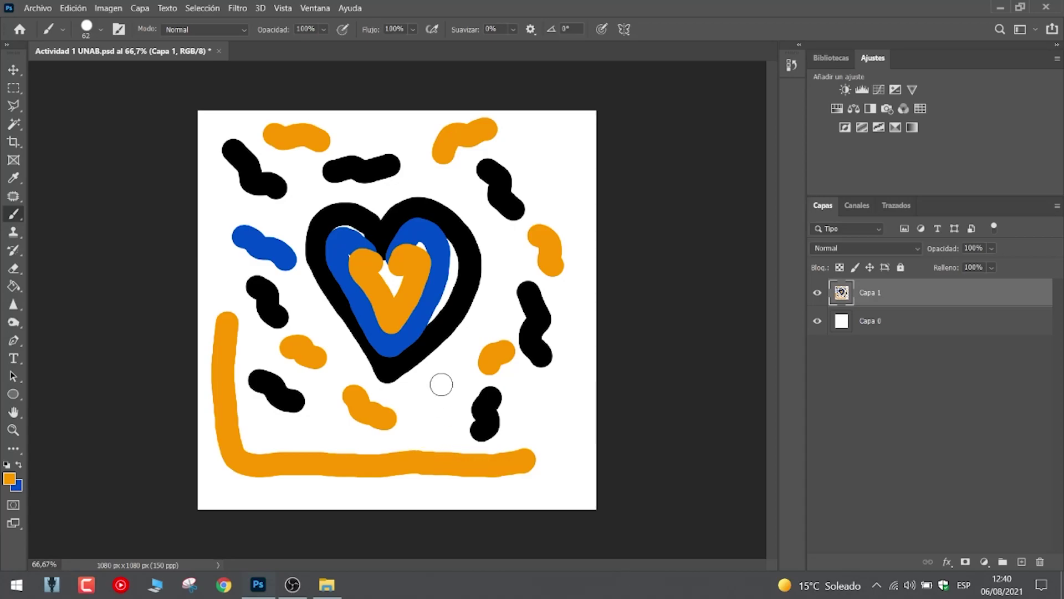
drag(443, 375, 441, 433)
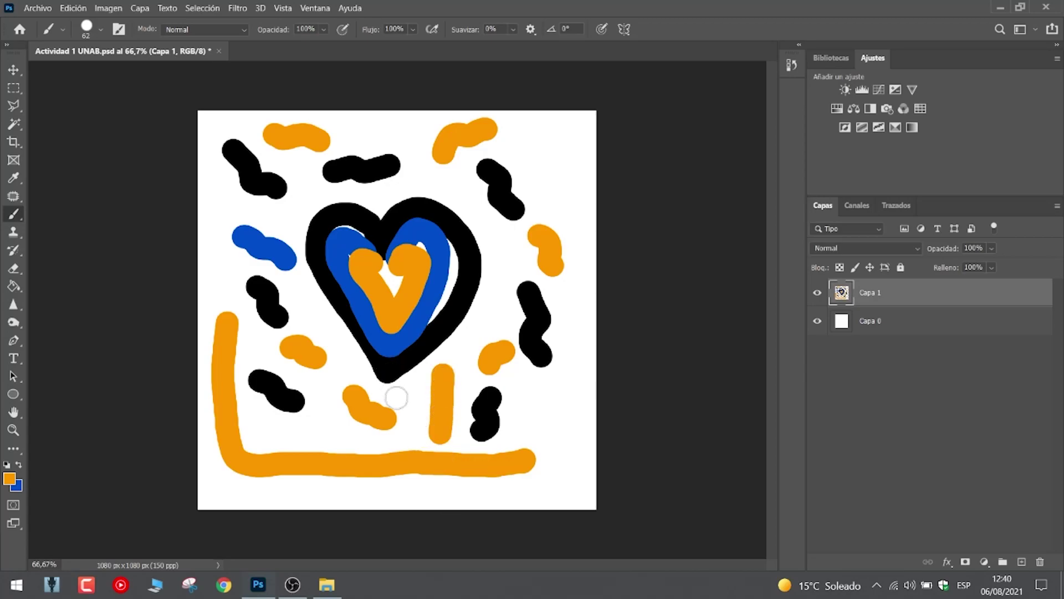
Enlarge the brush to 231 px and paint two large orange blobs above the heart, one on either side.
right_click(305, 295)
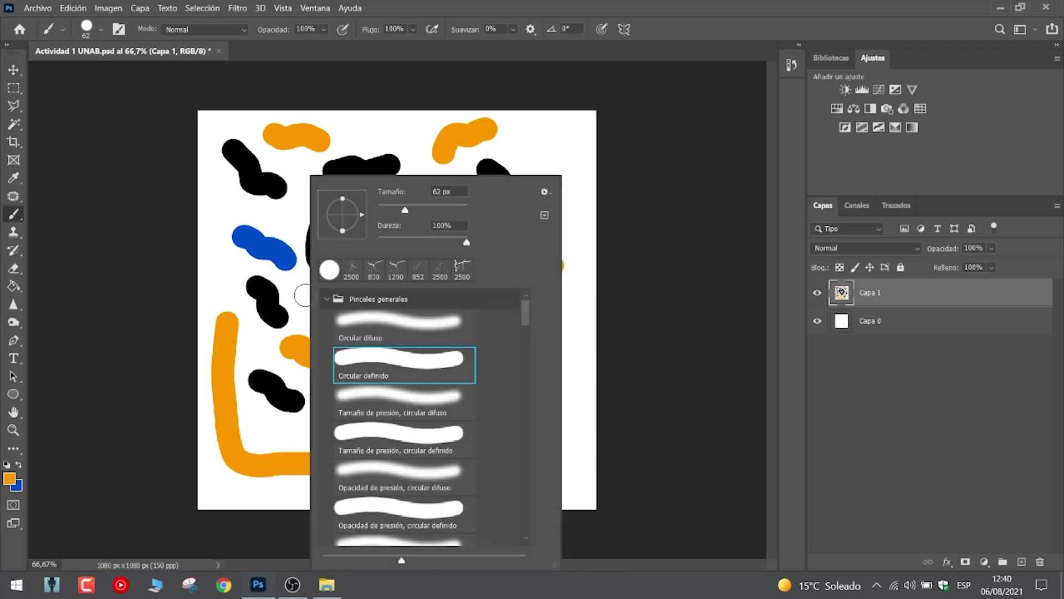
click(327, 300)
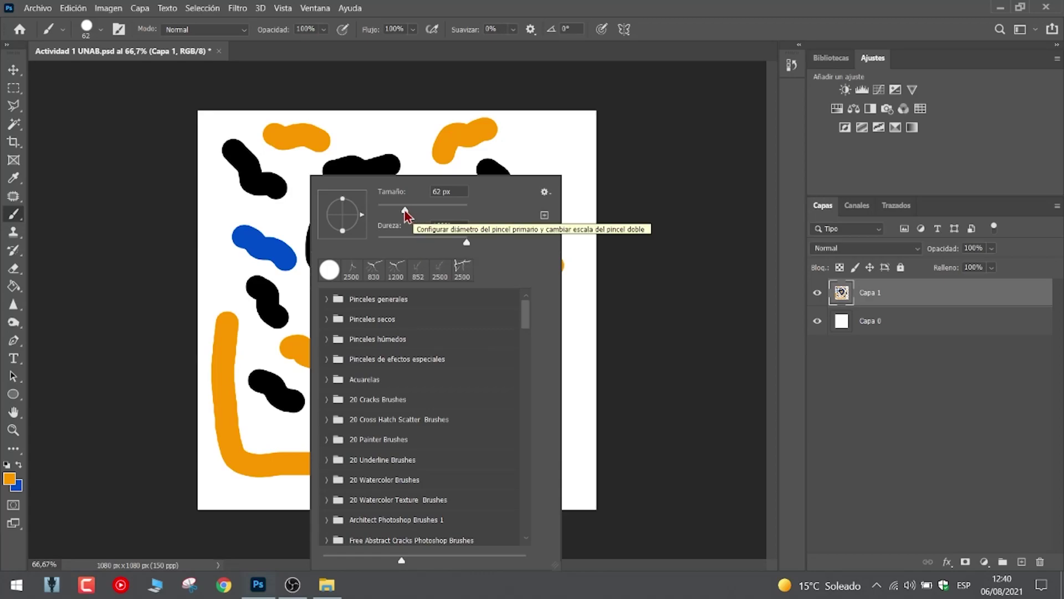
drag(405, 211, 403, 210)
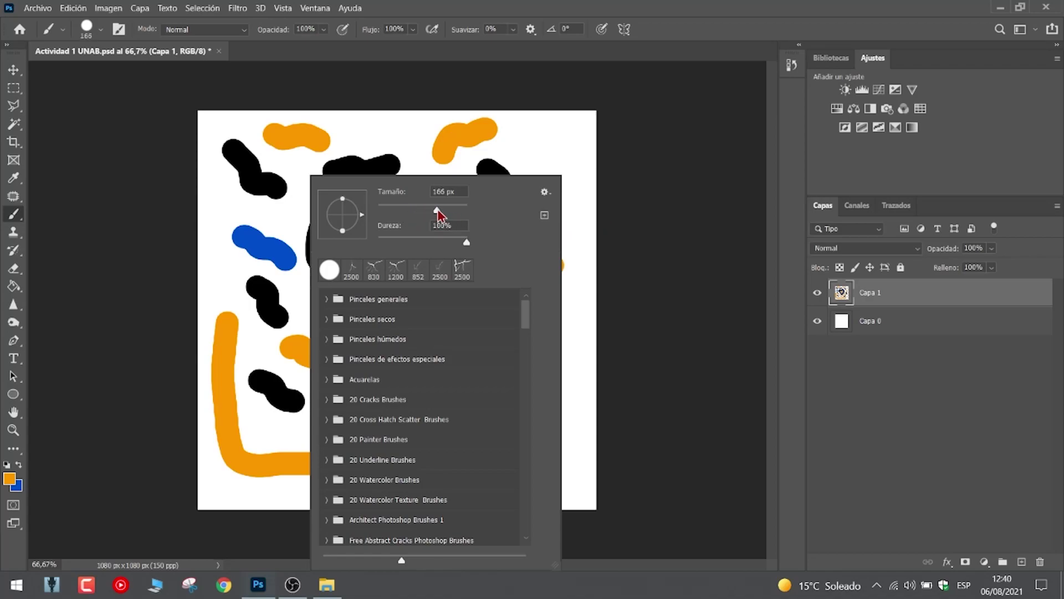
mouse_move(399, 218)
mouse_down()
mouse_move(386, 219)
mouse_move(429, 214)
mouse_up()
drag(293, 184, 337, 185)
click(513, 172)
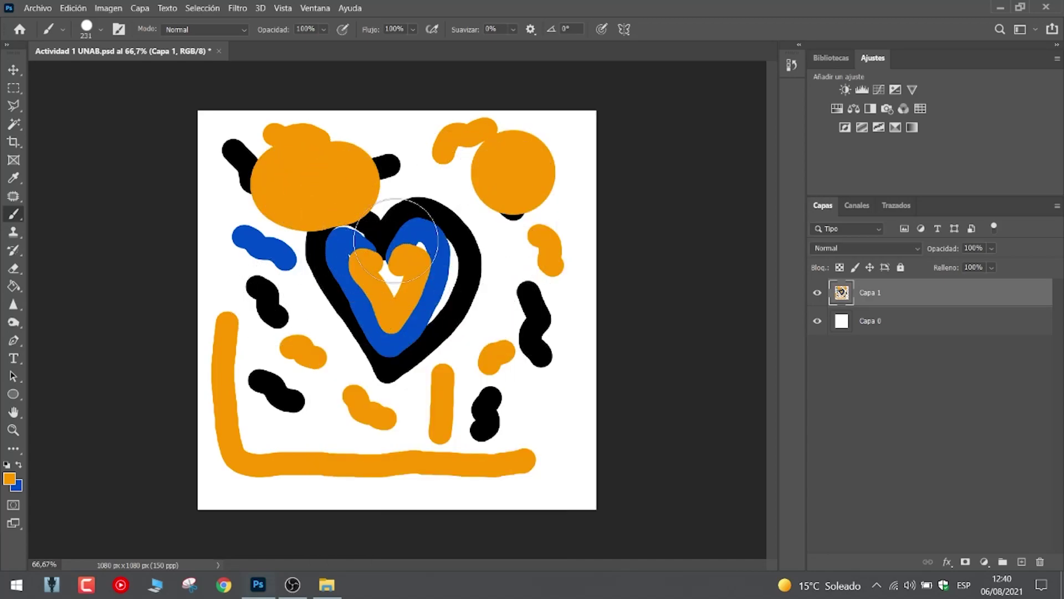
Lower the 231 px brush's hardness to 0% and paint a soft orange spot between the two large orange blobs.
right_click(422, 242)
drag(556, 247, 471, 244)
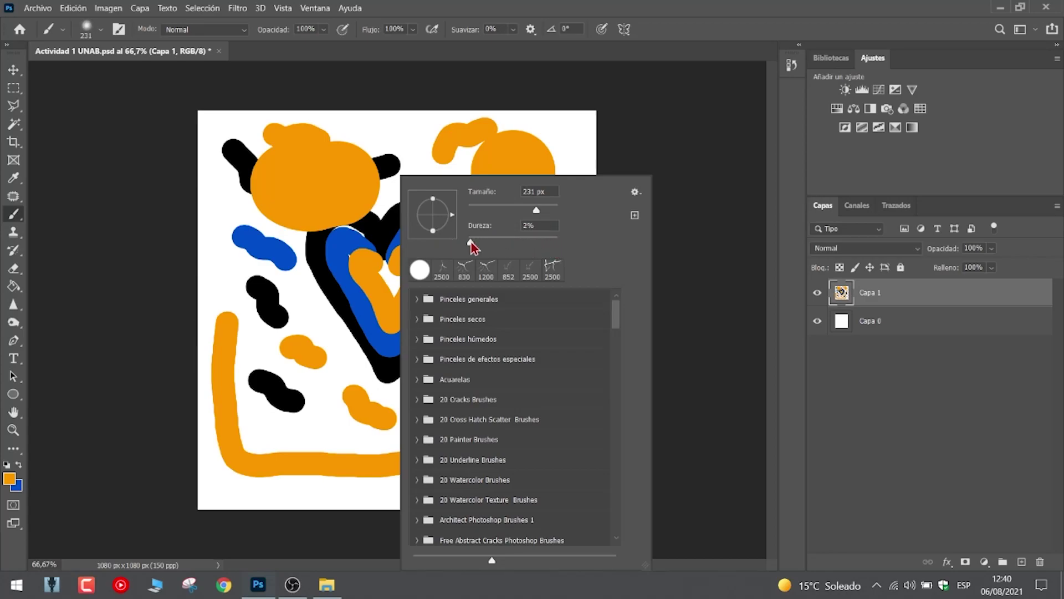
drag(463, 244, 451, 231)
click(416, 133)
click(419, 145)
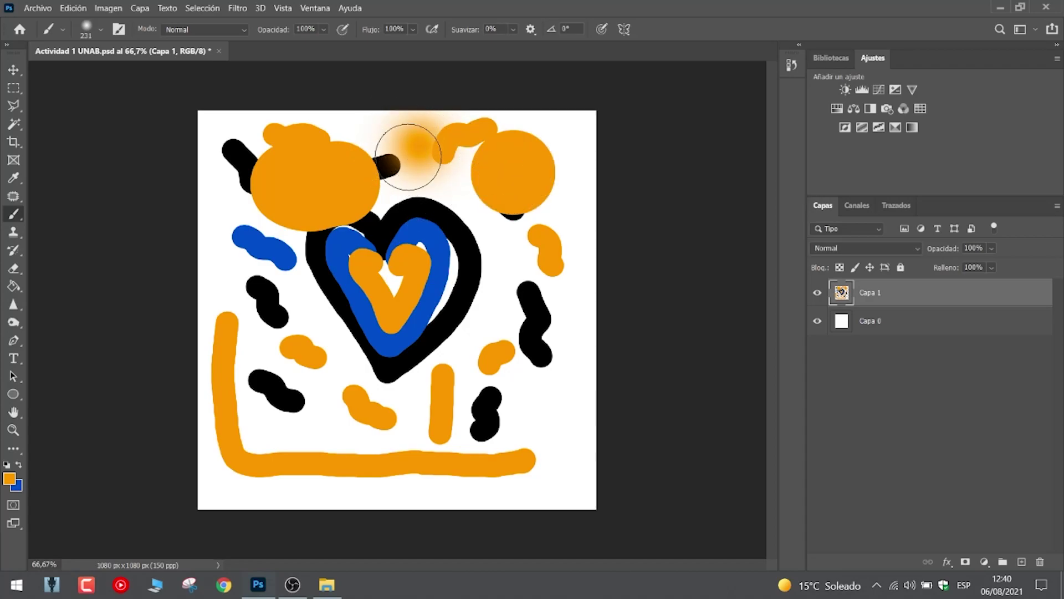
Reduce the soft brush to 46 px and paint a wavy orange line down the canvas's right edge.
right_click(515, 249)
drag(614, 208, 601, 209)
click(565, 142)
mouse_move(565, 143)
mouse_down()
mouse_move(576, 205)
mouse_move(518, 250)
mouse_move(516, 269)
mouse_move(559, 298)
mouse_move(571, 325)
mouse_move(571, 351)
mouse_move(551, 379)
mouse_move(575, 437)
mouse_move(553, 469)
mouse_move(566, 508)
mouse_up()
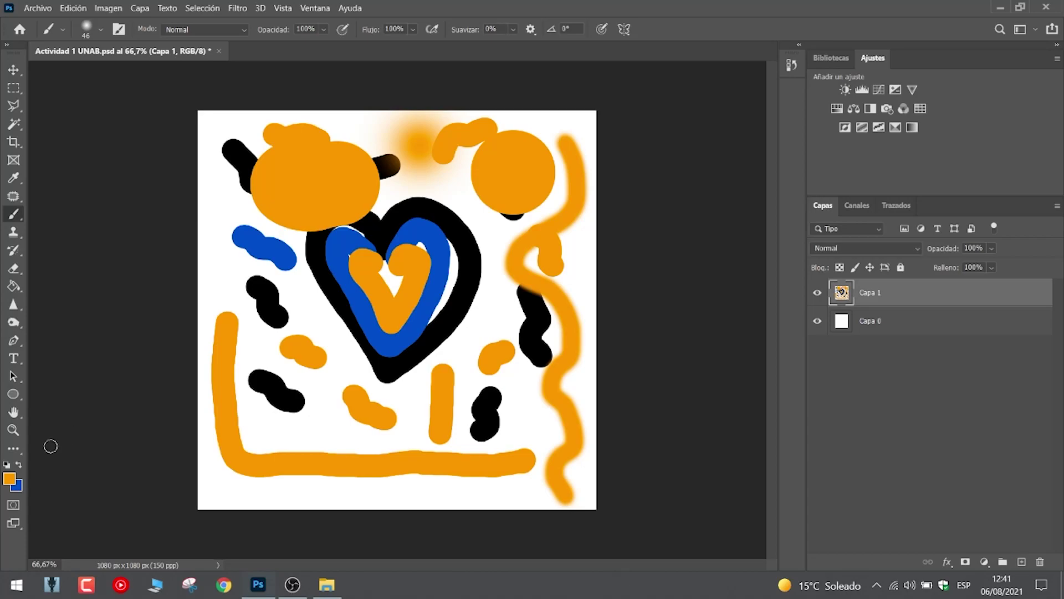
Swap to the blue foreground color, enlarge the soft brush to 372 px and stamp a blue spot over the round orange circle.
key(x)
right_click(438, 181)
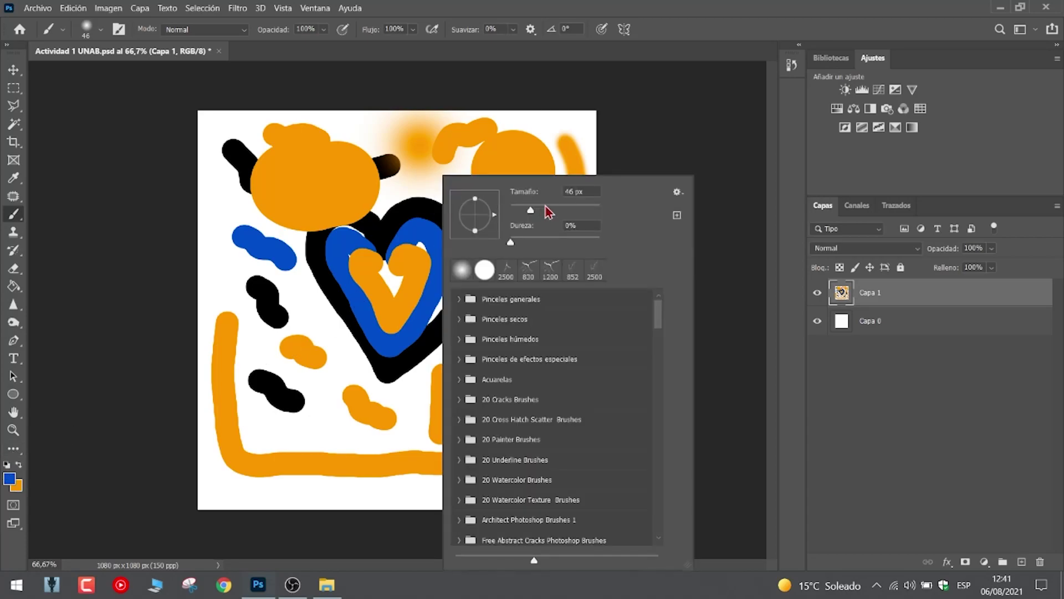
drag(542, 210, 587, 210)
key(Return)
click(513, 166)
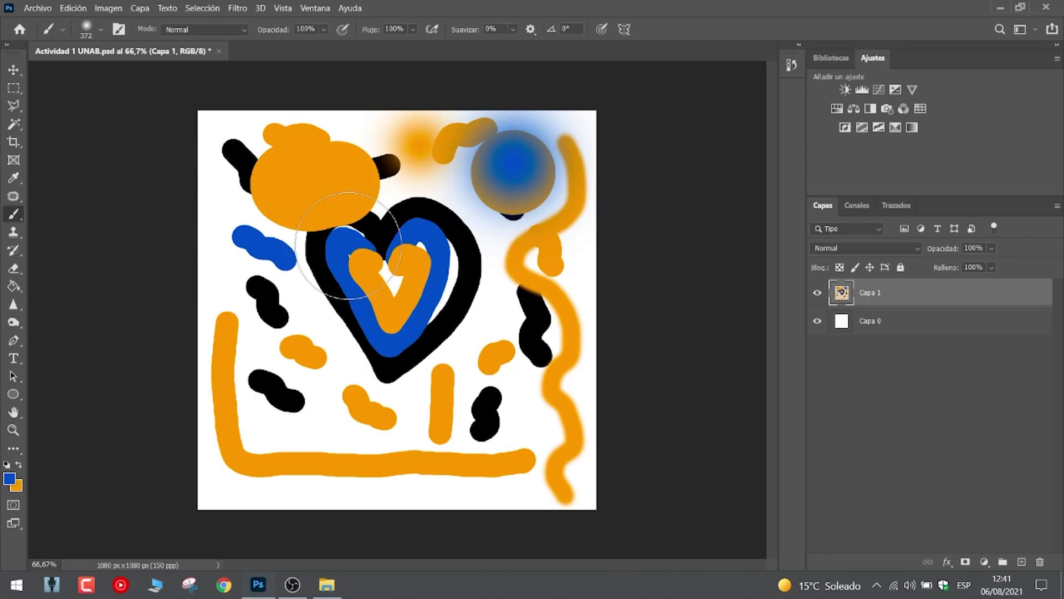
Set the brush to 37 px with 23% hardness and paint a short blue stroke near the canvas's left edge.
right_click(348, 245)
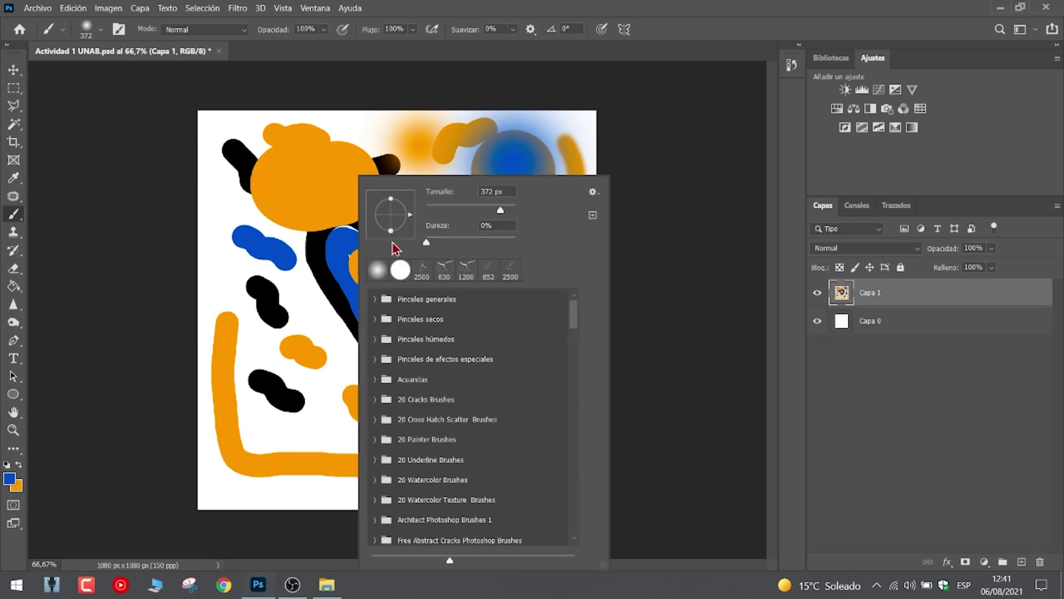
click(470, 208)
drag(470, 212, 466, 213)
mouse_move(433, 244)
mouse_down()
mouse_move(483, 214)
mouse_move(442, 210)
mouse_up()
click(470, 211)
drag(230, 217, 226, 267)
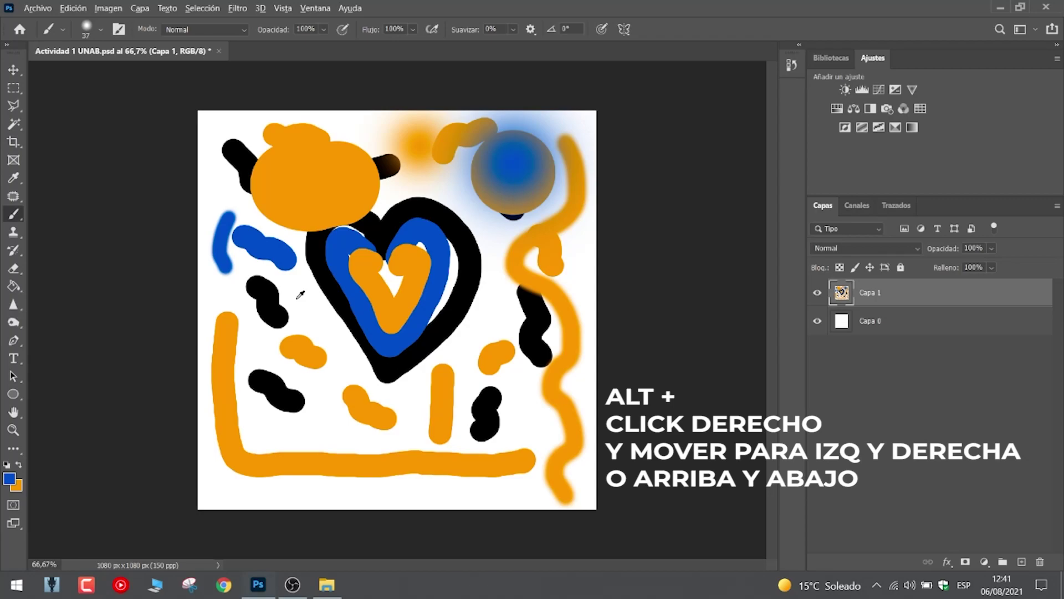
Adjust brush diameter and hardness directly on the canvas to a softened 162 px tip and stamp two blue spots left of the heart.
alt+right_click(297, 299)
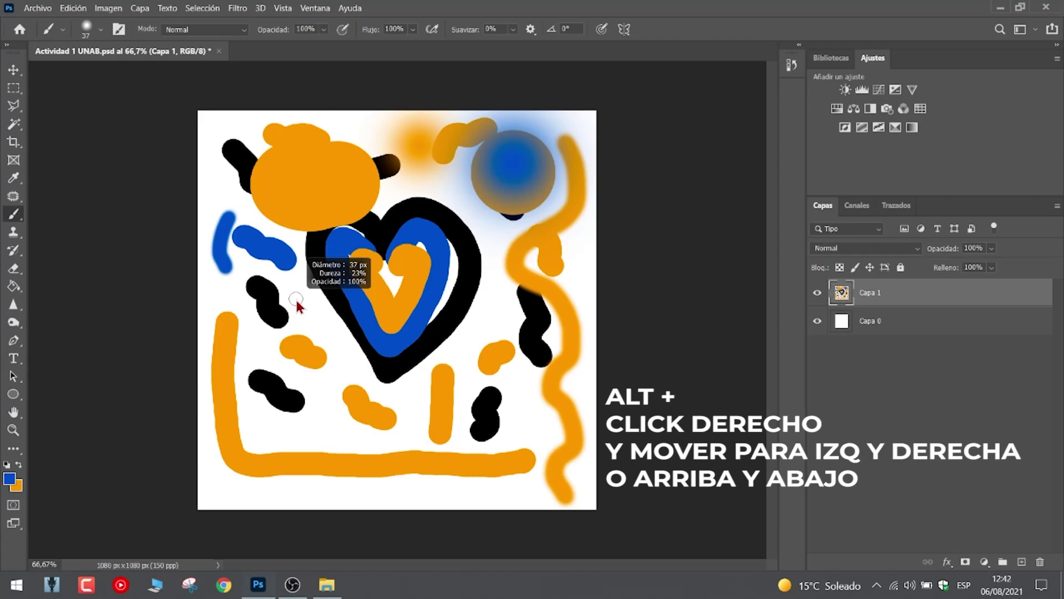
mouse_move(298, 306)
mouse_down()
mouse_move(356, 305)
mouse_move(297, 309)
mouse_move(318, 318)
mouse_move(377, 300)
mouse_move(320, 311)
mouse_move(385, 287)
mouse_move(297, 324)
mouse_move(357, 311)
mouse_move(305, 324)
mouse_move(382, 296)
mouse_move(361, 297)
mouse_move(327, 303)
mouse_move(382, 304)
mouse_move(322, 315)
mouse_move(446, 302)
mouse_move(347, 305)
mouse_move(357, 304)
mouse_up()
mouse_move(357, 304)
mouse_down()
mouse_move(349, 228)
mouse_move(339, 331)
mouse_up()
drag(334, 373, 344, 517)
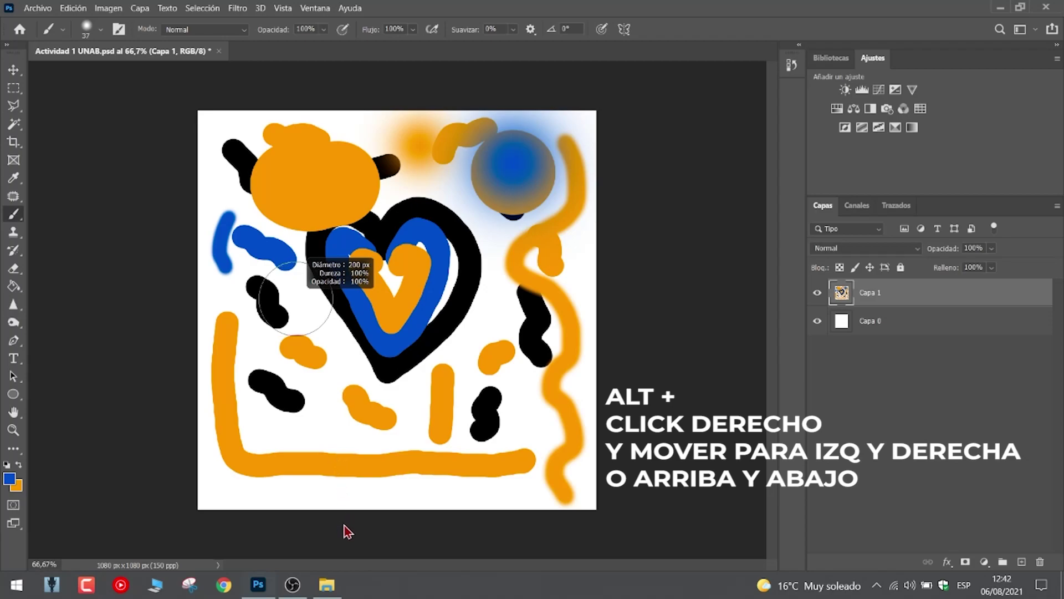
drag(343, 523, 309, 339)
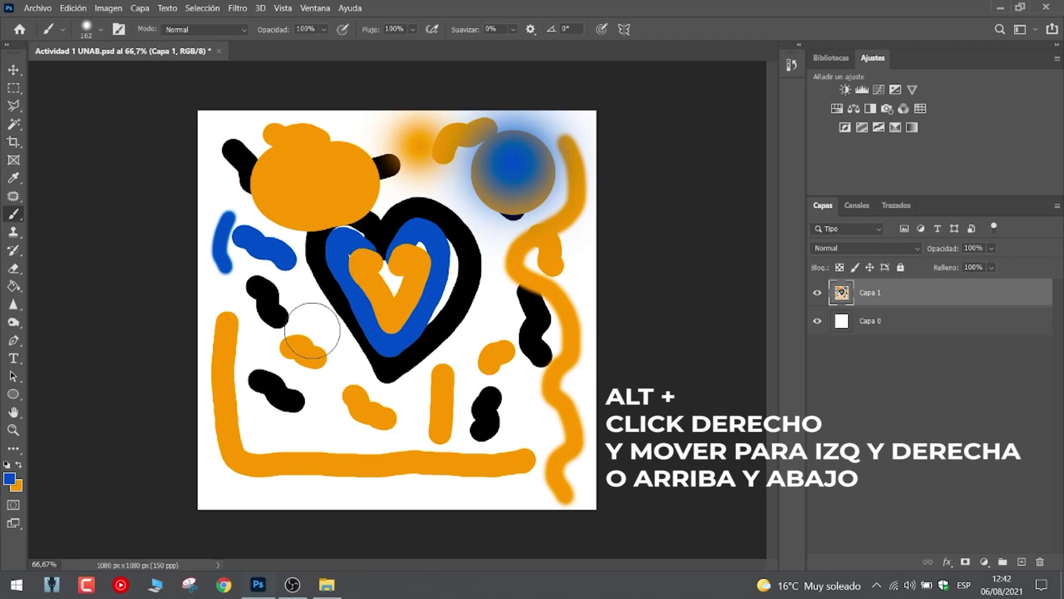
click(300, 300)
click(307, 400)
Vary the brush diameter and hardness on the canvas while painting overlapping blue blobs and strokes over and around the heart.
mouse_move(332, 288)
mouse_down()
mouse_move(331, 274)
mouse_move(333, 351)
mouse_move(328, 201)
mouse_up()
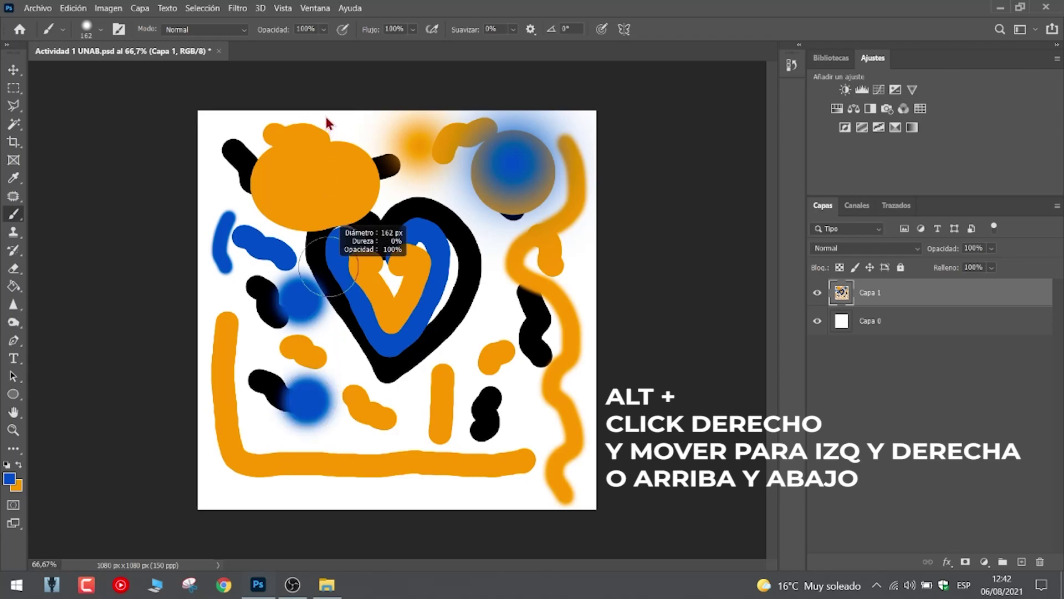
drag(321, 326, 340, 507)
click(346, 419)
mouse_move(355, 316)
mouse_down()
mouse_move(375, 330)
mouse_move(364, 310)
mouse_move(366, 321)
mouse_move(327, 344)
mouse_move(268, 332)
mouse_move(280, 381)
mouse_move(310, 327)
mouse_up()
mouse_move(308, 327)
mouse_down()
mouse_move(344, 335)
mouse_move(360, 366)
mouse_up()
mouse_move(350, 300)
mouse_down()
mouse_move(345, 269)
mouse_move(354, 280)
mouse_move(356, 261)
mouse_up()
drag(286, 263, 339, 333)
mouse_move(339, 333)
mouse_down()
mouse_move(349, 361)
mouse_move(381, 390)
mouse_move(405, 286)
mouse_move(381, 275)
mouse_move(392, 288)
mouse_move(319, 315)
mouse_up()
click(355, 364)
mouse_move(294, 261)
mouse_down()
mouse_move(280, 230)
mouse_move(286, 247)
mouse_up()
mouse_move(308, 334)
mouse_down()
mouse_move(355, 333)
mouse_move(328, 413)
mouse_up()
mouse_move(438, 310)
mouse_down()
mouse_move(428, 243)
mouse_move(382, 258)
mouse_move(383, 288)
mouse_move(408, 314)
mouse_move(384, 306)
mouse_move(357, 318)
mouse_move(430, 391)
mouse_up()
mouse_move(474, 318)
mouse_down()
mouse_move(464, 353)
mouse_move(482, 323)
mouse_move(497, 248)
mouse_up()
drag(474, 210, 490, 244)
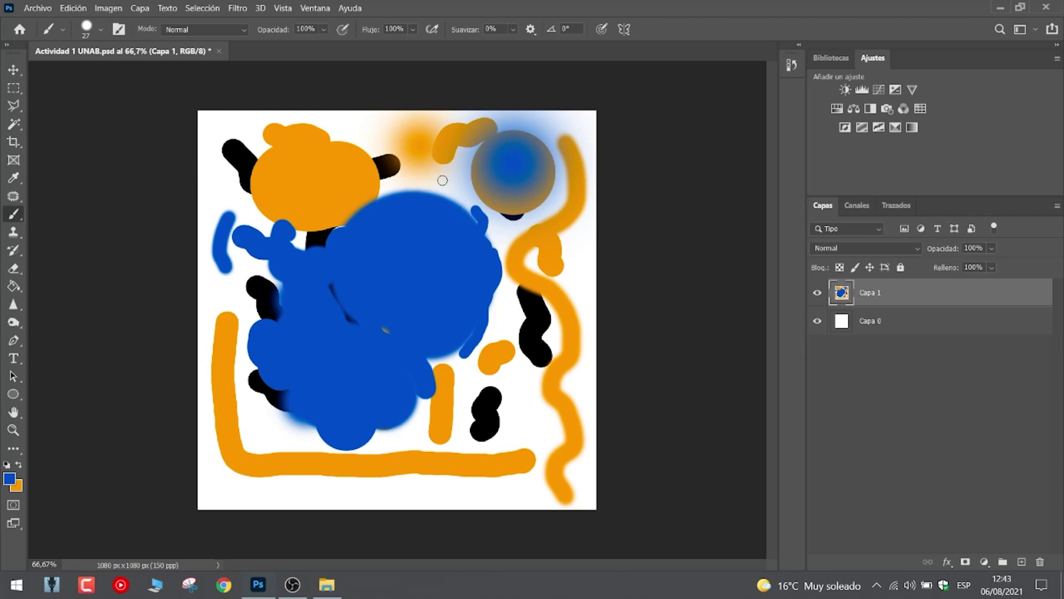
Paint a blue blob above the blue mass, and add a blue spot and a 66 px blue stroke on the large orange blob.
drag(427, 174, 419, 173)
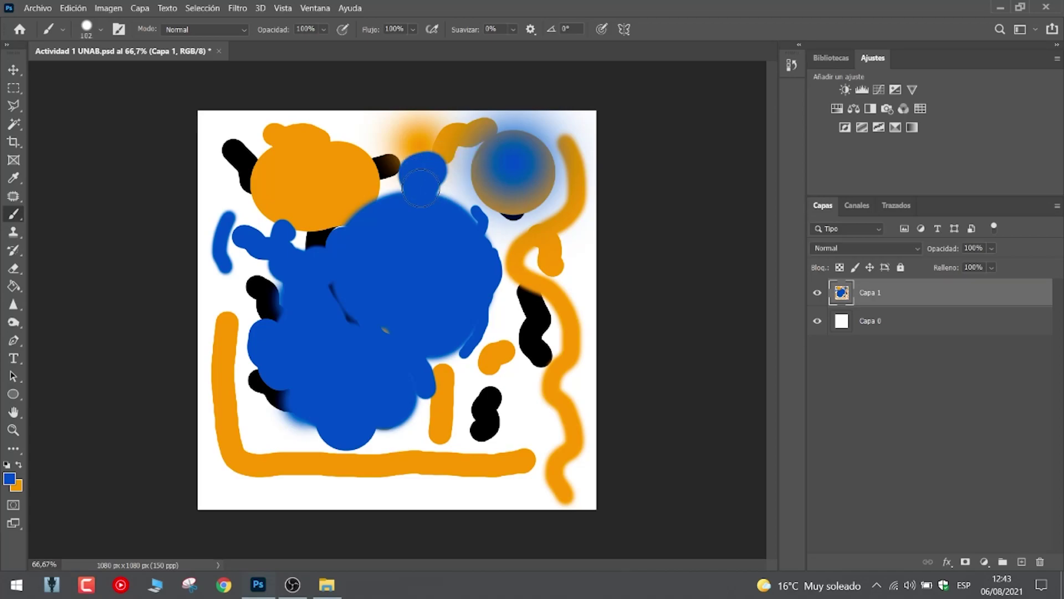
click(301, 197)
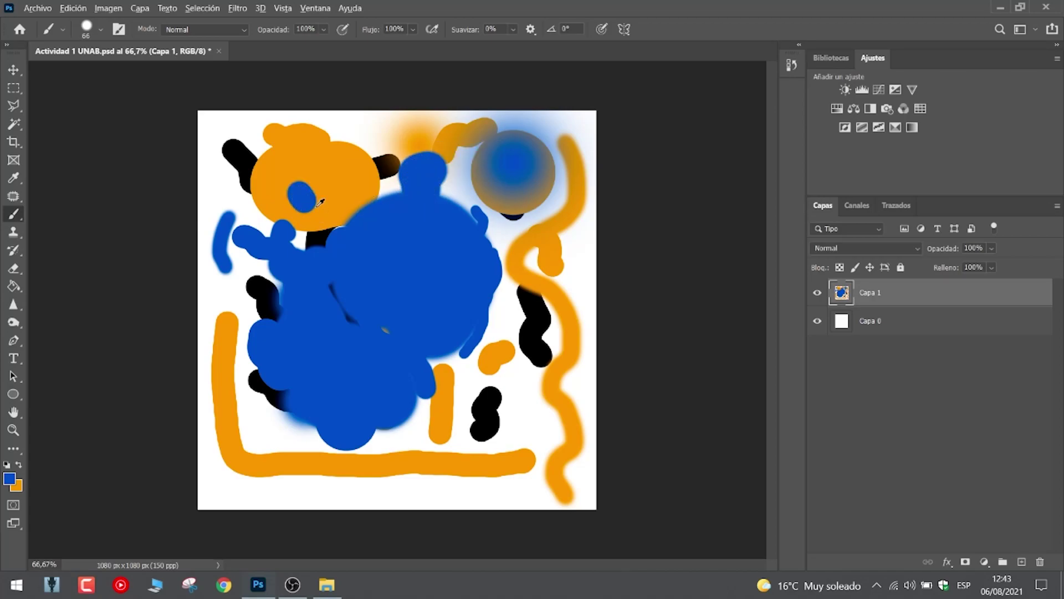
click(320, 154)
drag(320, 154, 347, 179)
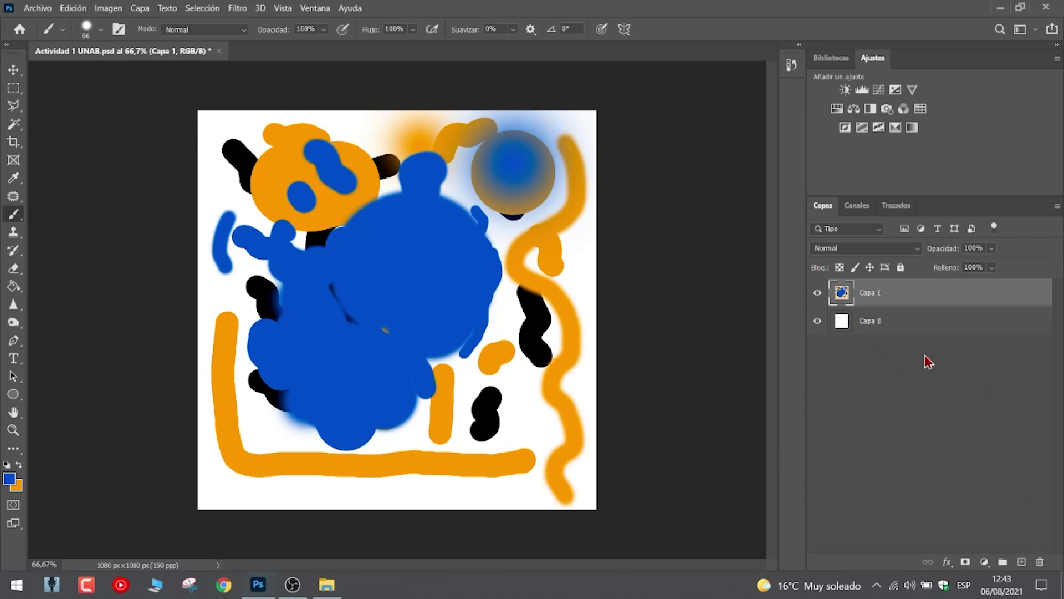
Delete the painted layer Capa 1 and create a new empty layer above Capa 0.
click(1040, 562)
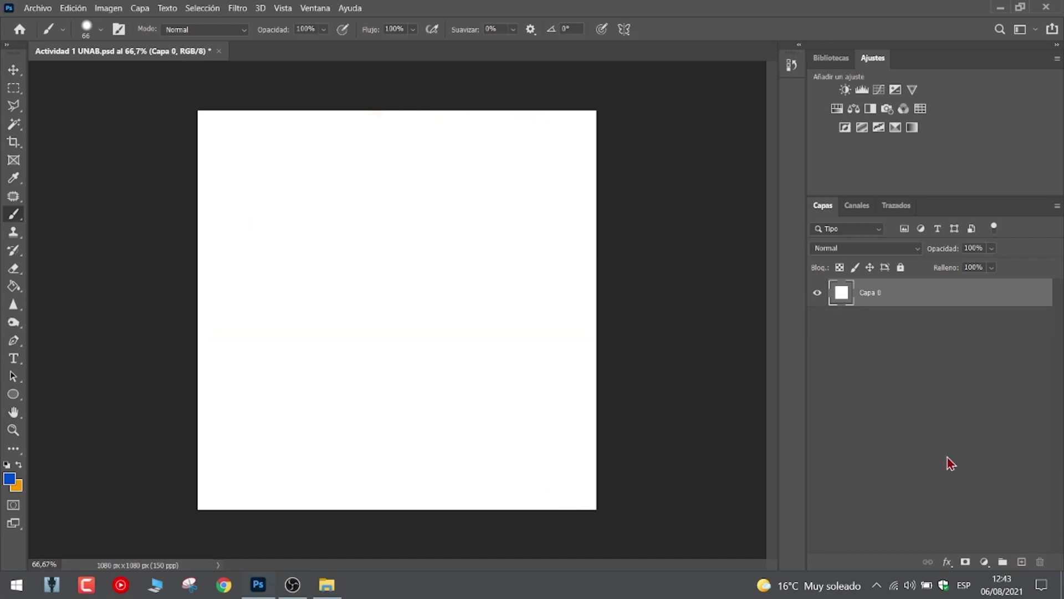
click(1021, 563)
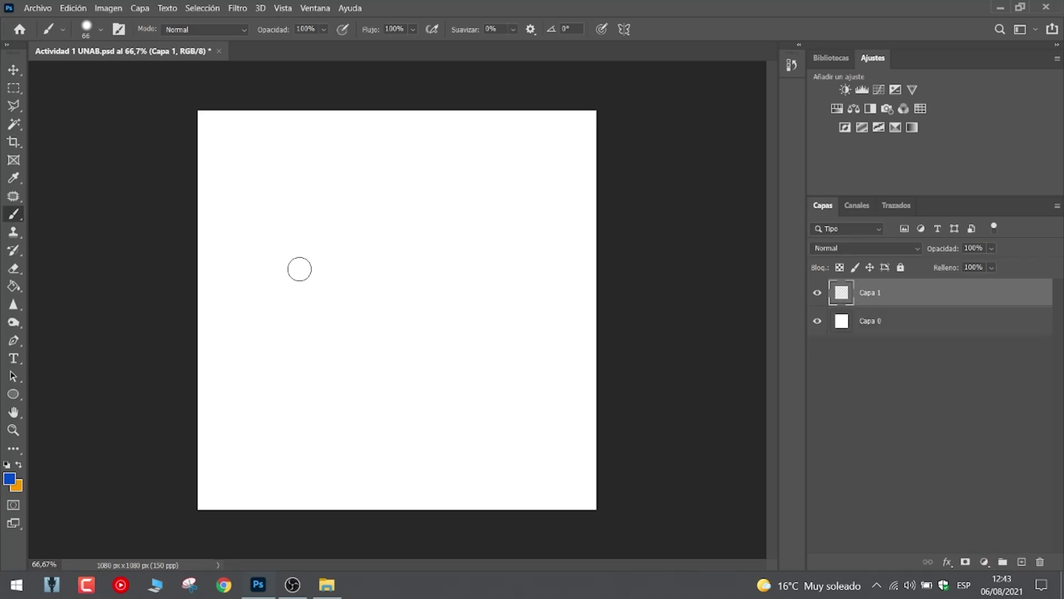
Stamp a solid blue circle with a 620 px brush on the new layer and move it toward the canvas's upper-right corner.
mouse_move(336, 224)
mouse_down()
mouse_move(449, 216)
mouse_move(438, 252)
mouse_move(448, 126)
mouse_move(415, 487)
mouse_up()
drag(457, 256, 494, 270)
click(455, 257)
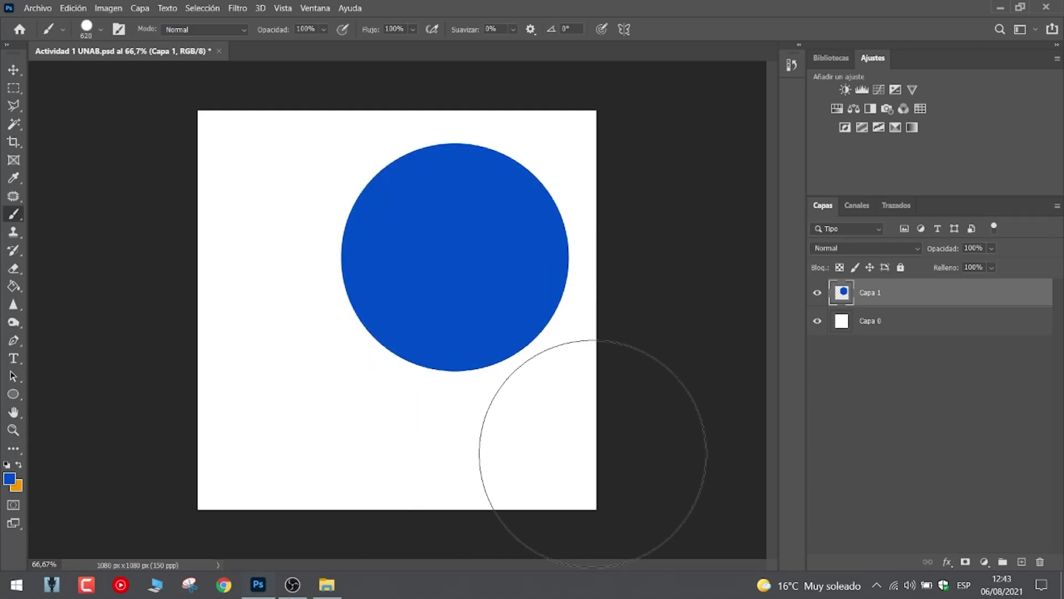
click(13, 69)
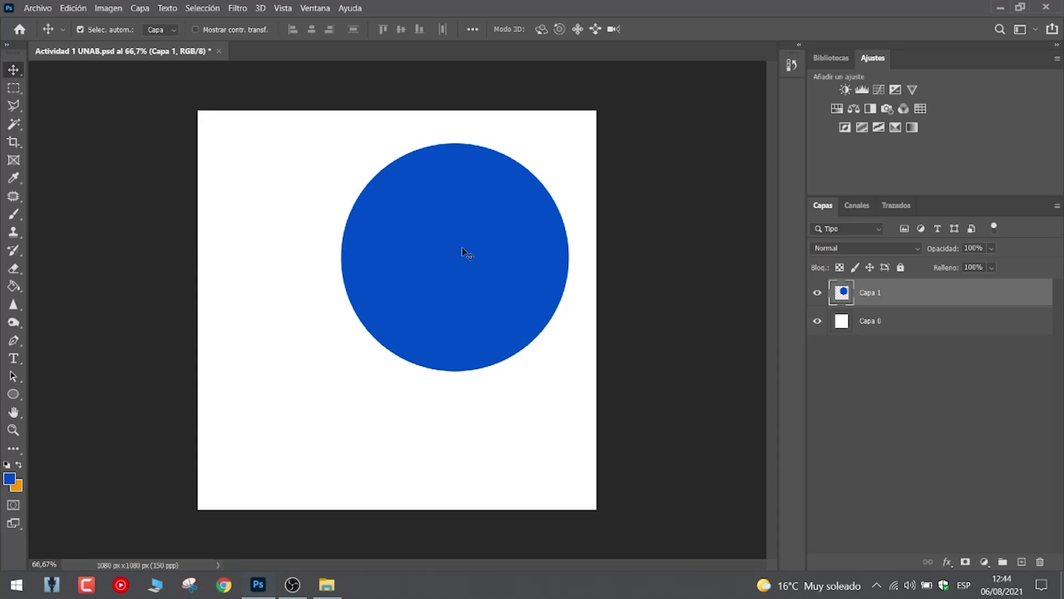
drag(461, 247, 486, 227)
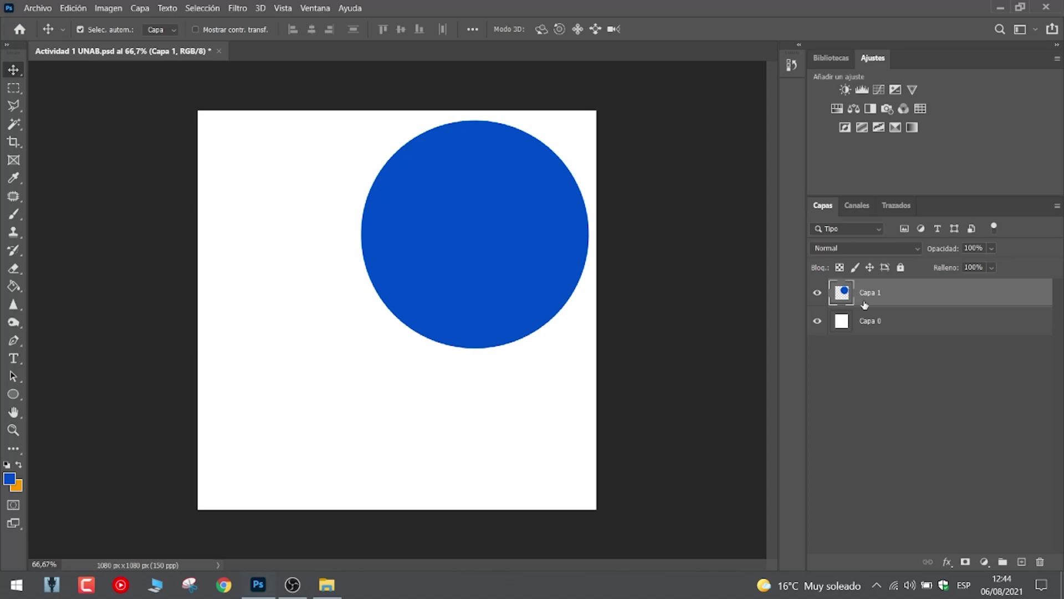
On layer Capa 0, paint thick orange zigzag strokes behind the blue circle with a 183 px brush.
click(898, 322)
click(14, 214)
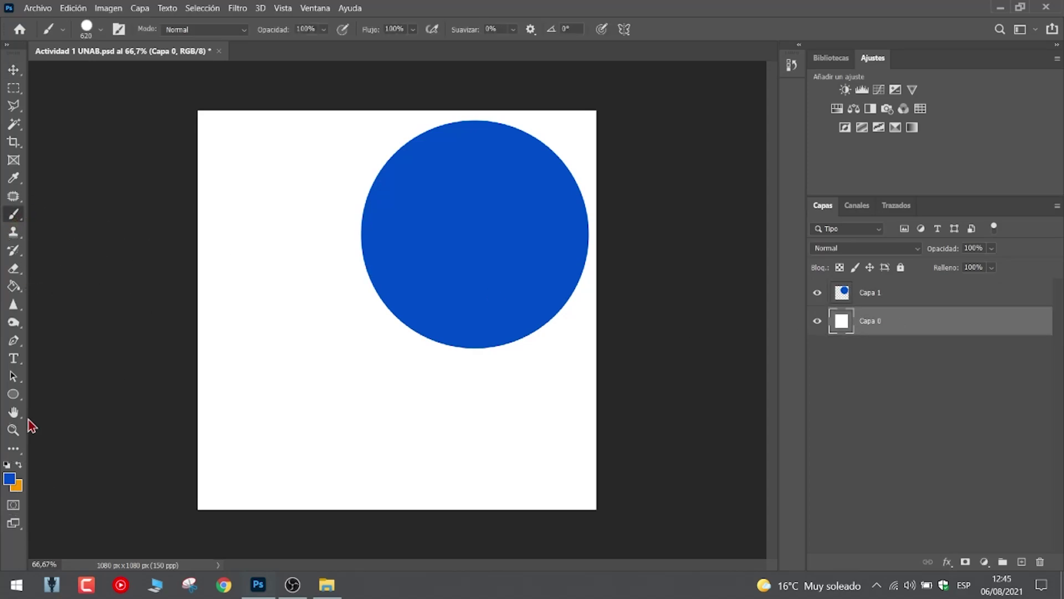
click(19, 466)
drag(352, 270, 243, 271)
mouse_move(209, 238)
mouse_down()
mouse_move(393, 90)
mouse_move(143, 372)
mouse_move(332, 349)
mouse_move(592, 417)
mouse_move(658, 565)
mouse_up()
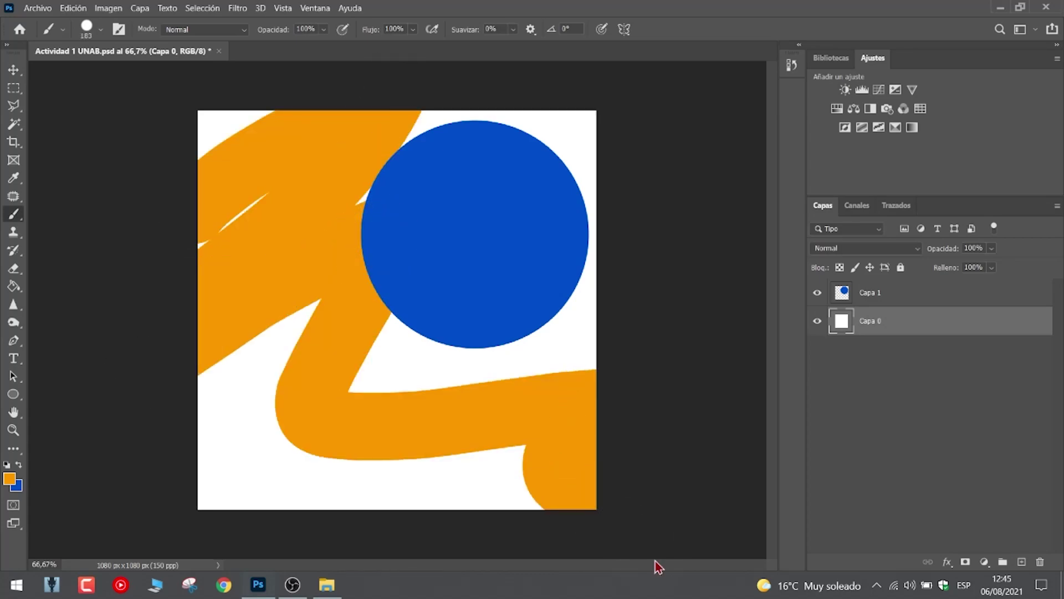
Move the blue circle on Capa 1 around over the orange strokes, leaving it in the upper-right part of the canvas.
click(14, 70)
click(952, 295)
mouse_move(467, 248)
mouse_down()
mouse_move(361, 285)
mouse_move(326, 371)
mouse_move(383, 343)
mouse_move(482, 259)
mouse_up()
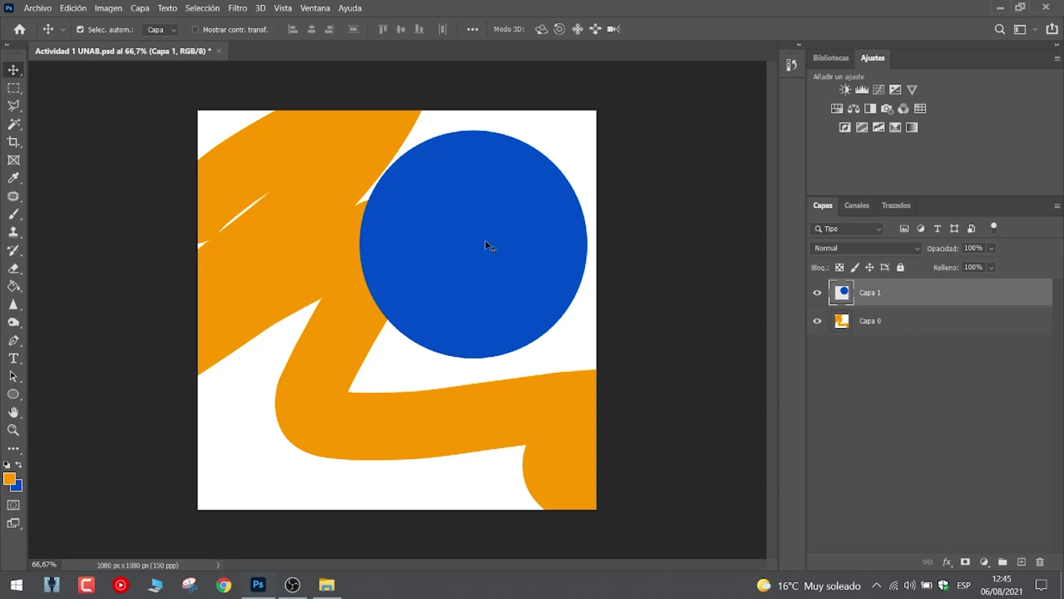
drag(454, 239, 375, 267)
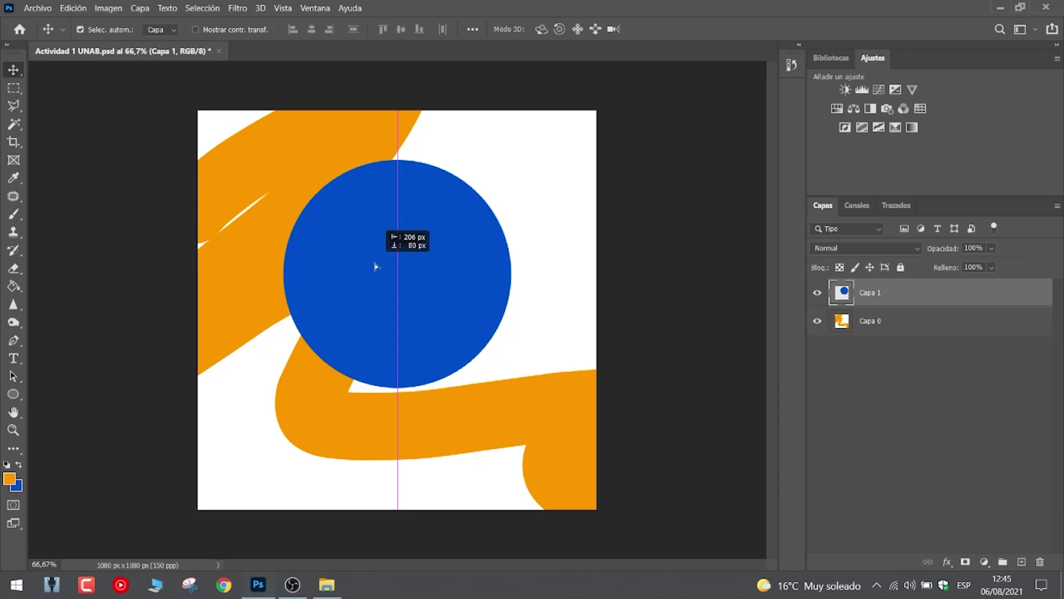
drag(375, 266, 453, 227)
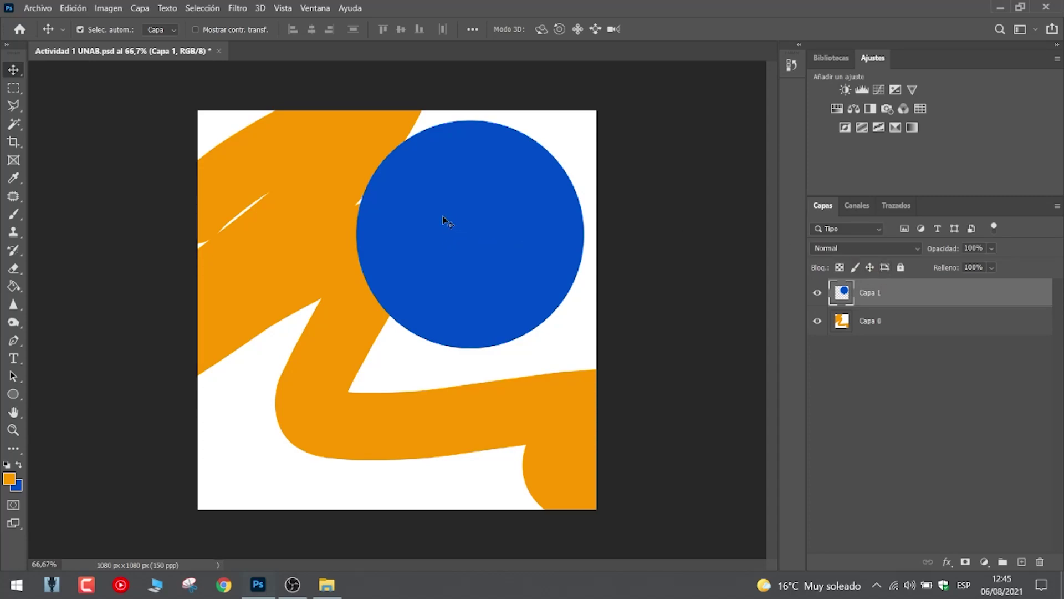
drag(443, 218, 433, 221)
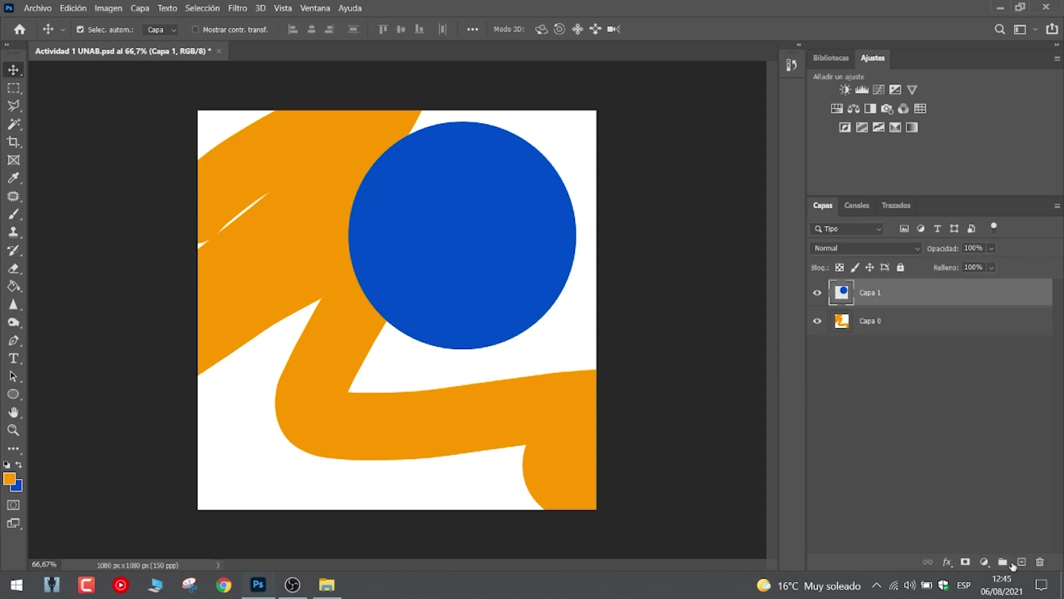
On a new layer above Capa 1, stamp a bright green circle about 405 px wide overlapping the blue circle's left side.
click(1022, 568)
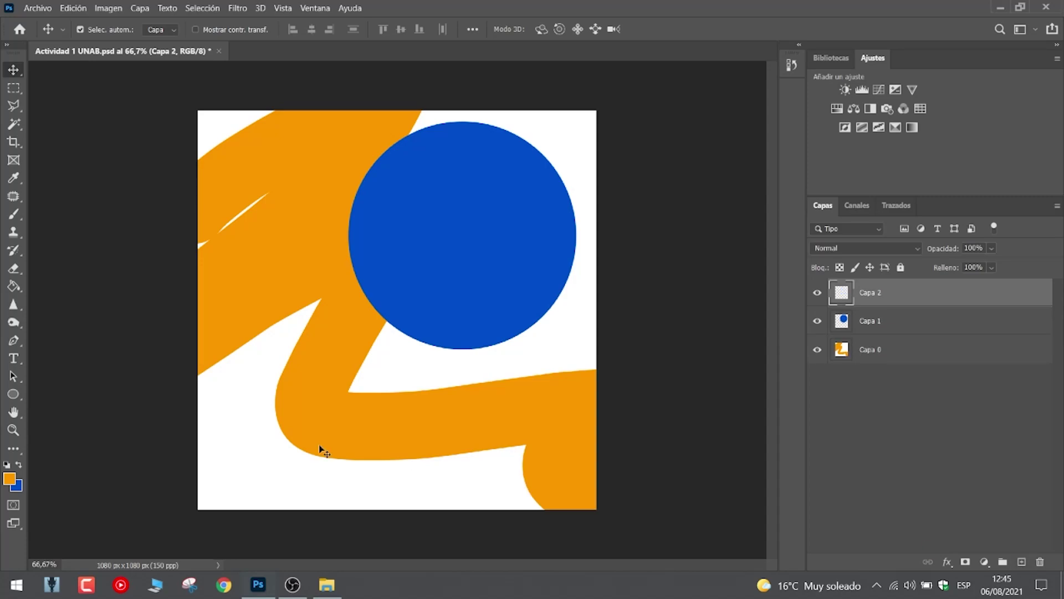
click(12, 217)
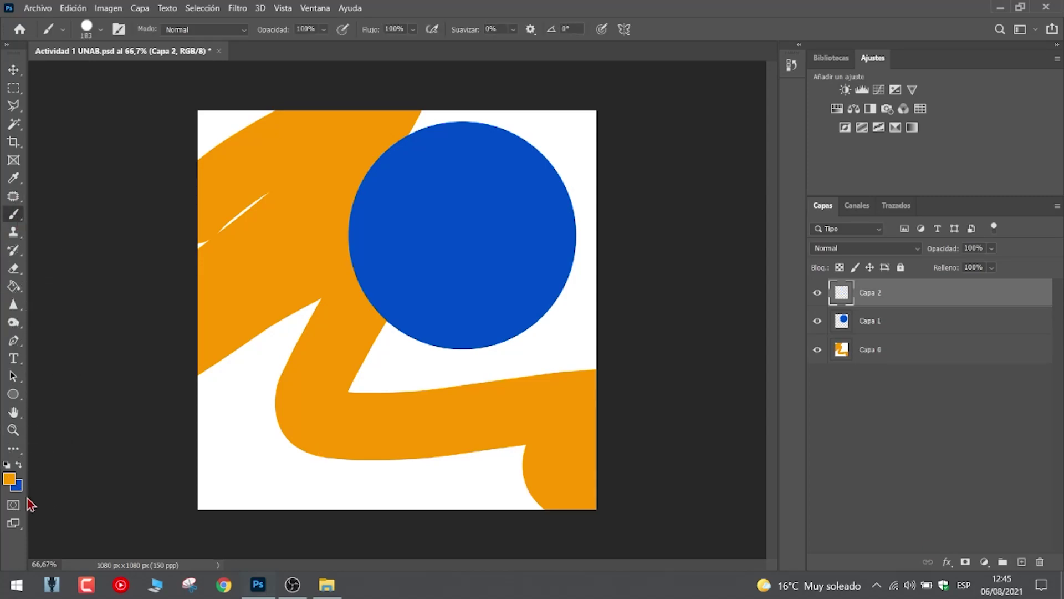
click(9, 478)
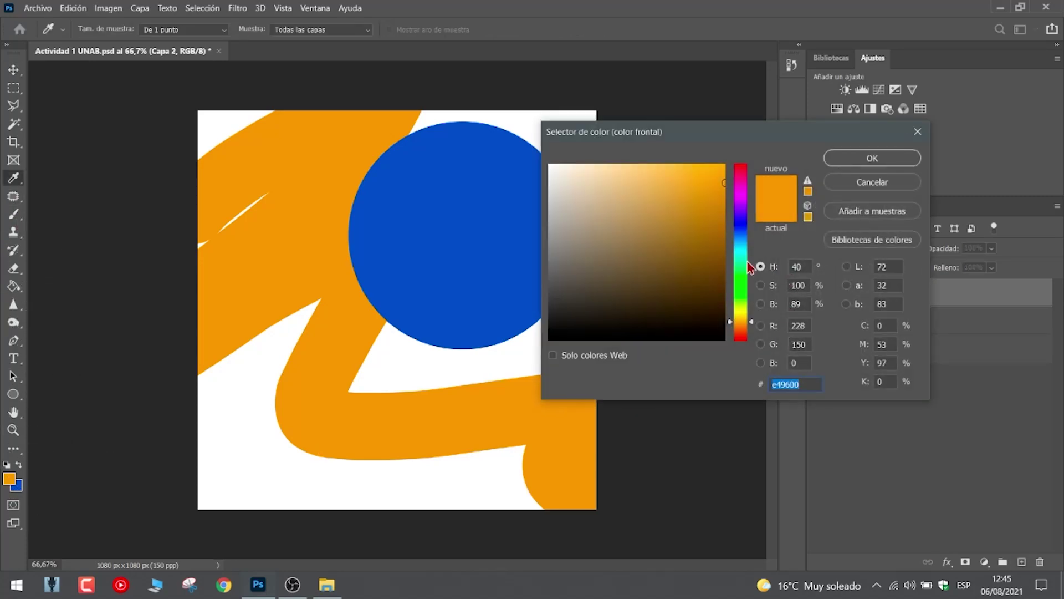
click(741, 298)
click(872, 158)
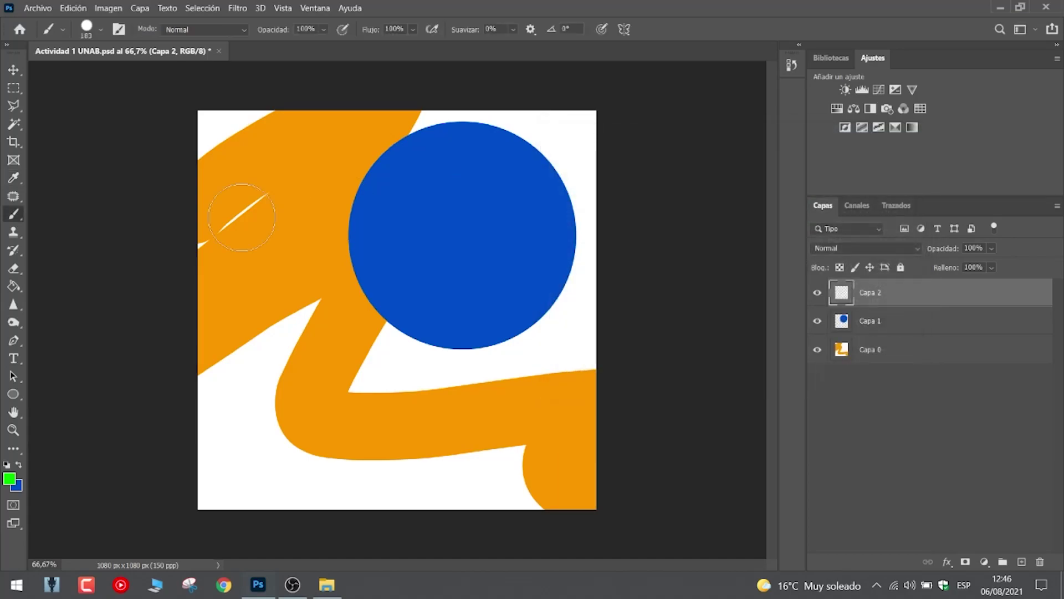
alt+right_click(302, 238)
click(315, 198)
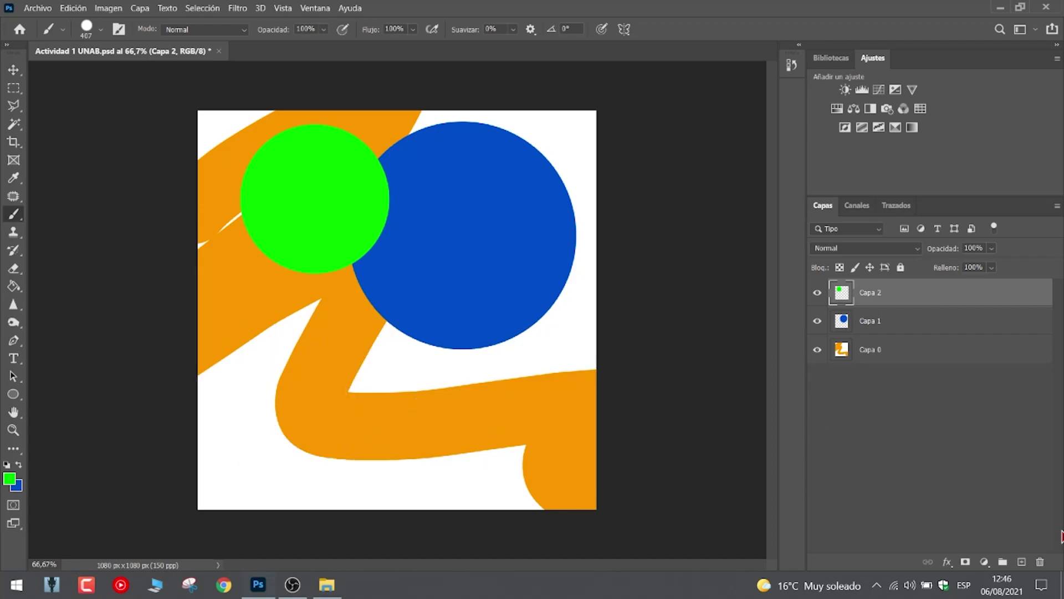
On a new layer above Capa 2, stamp a magenta #e400a1 circle with a 258 px brush over the orange stroke's lower bend.
click(1017, 563)
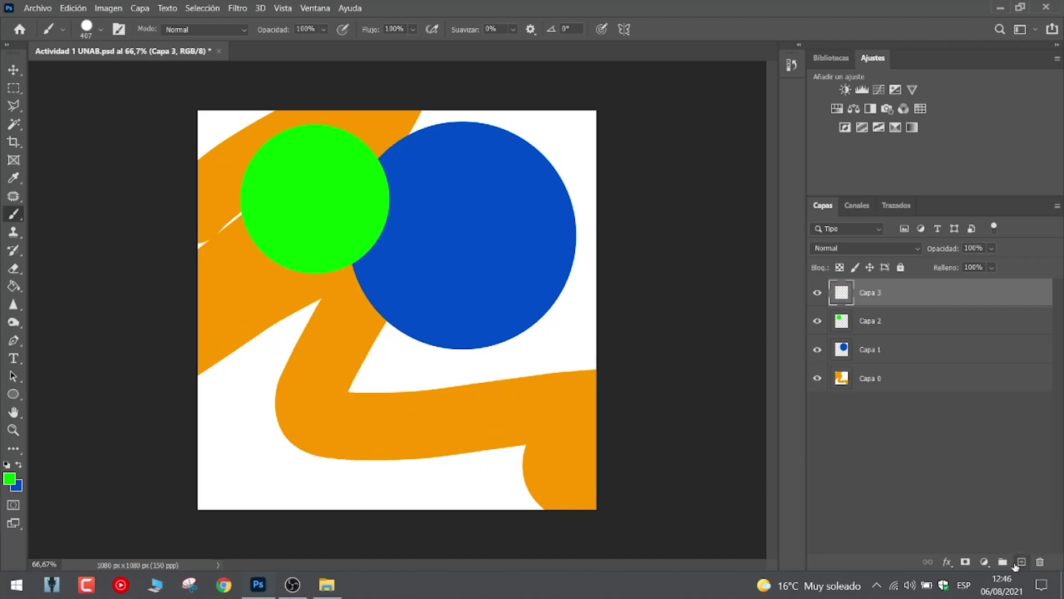
click(9, 478)
drag(742, 294, 743, 185)
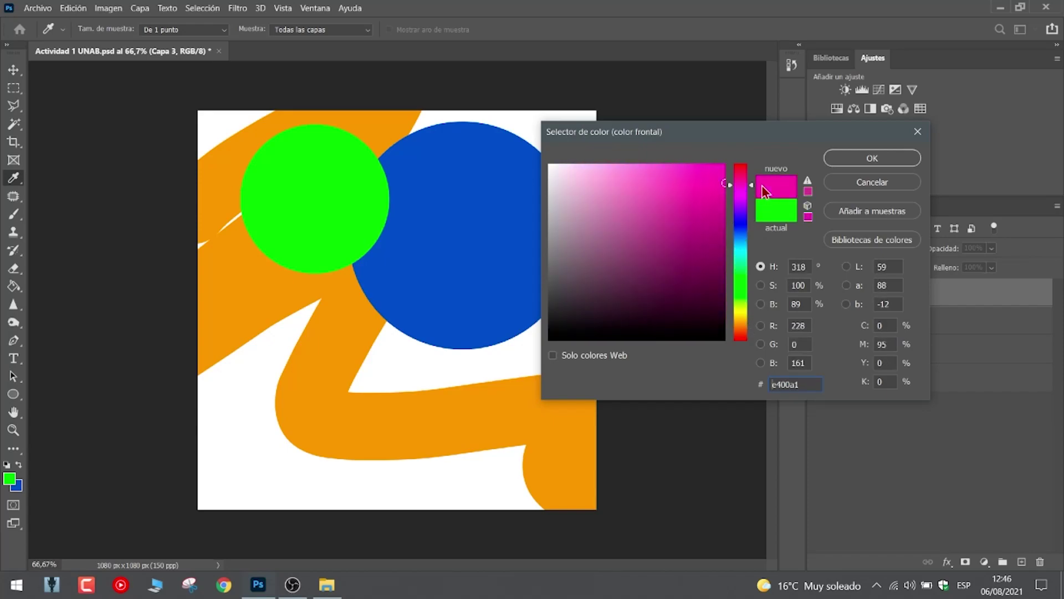
click(848, 162)
key(b)
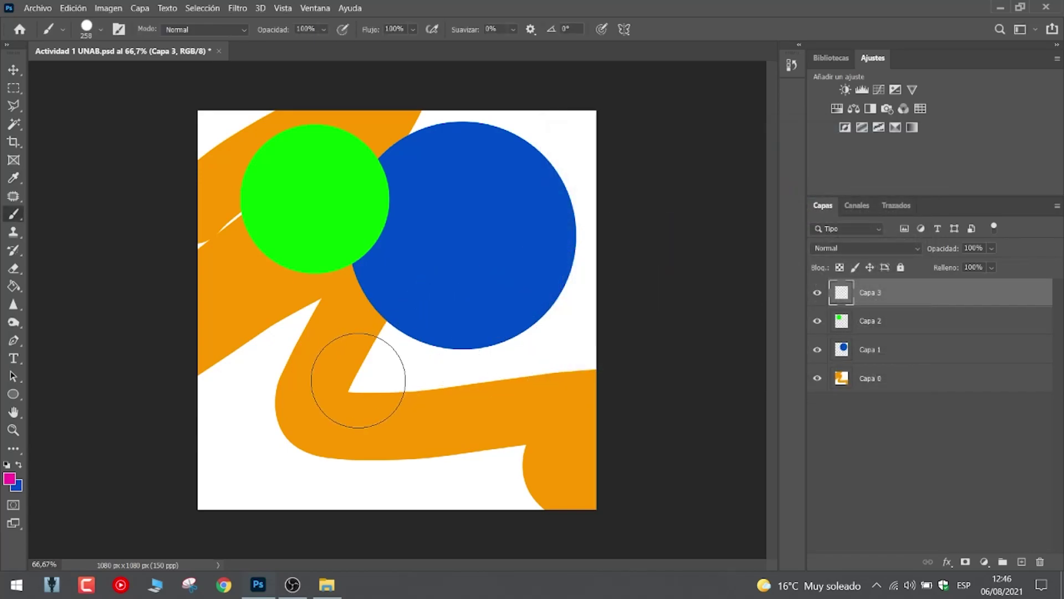
click(357, 380)
Move the magenta, green and blue circles individually on their own layers, leaving the magenta circle just below the blue one.
click(13, 70)
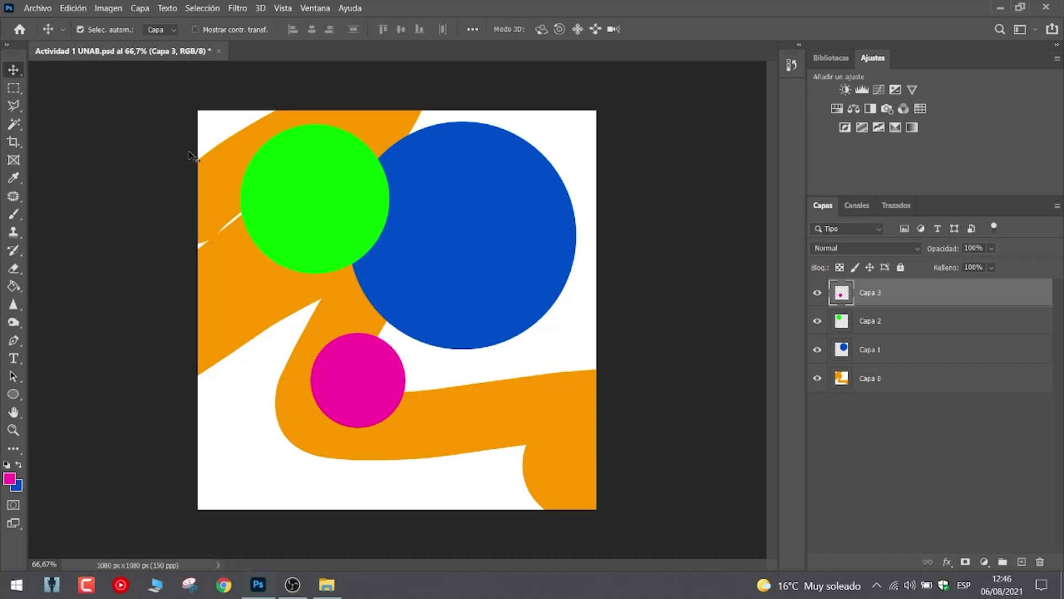
drag(366, 389, 510, 442)
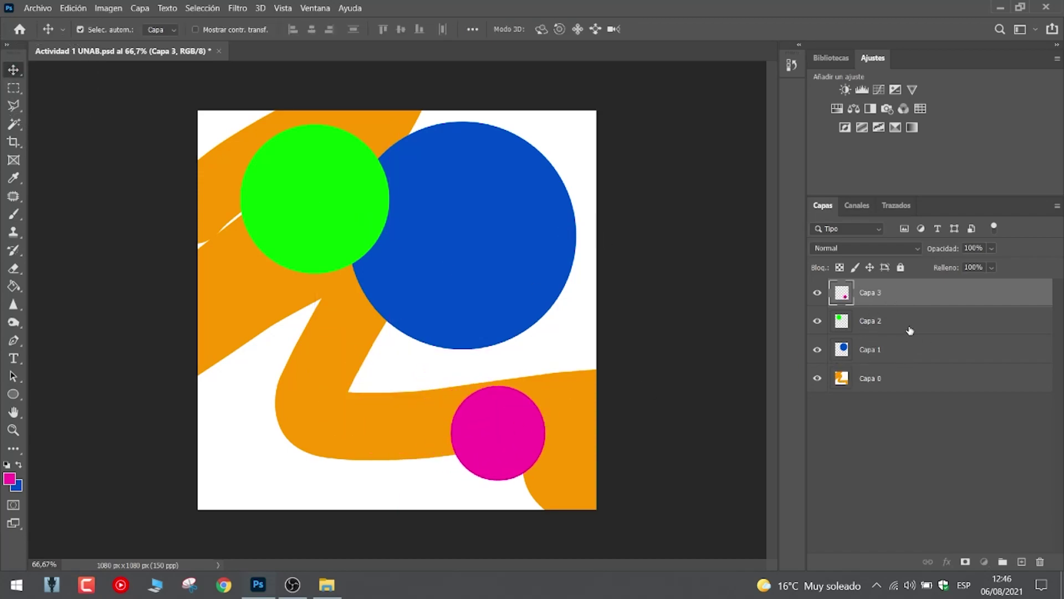
click(910, 327)
drag(284, 185, 259, 196)
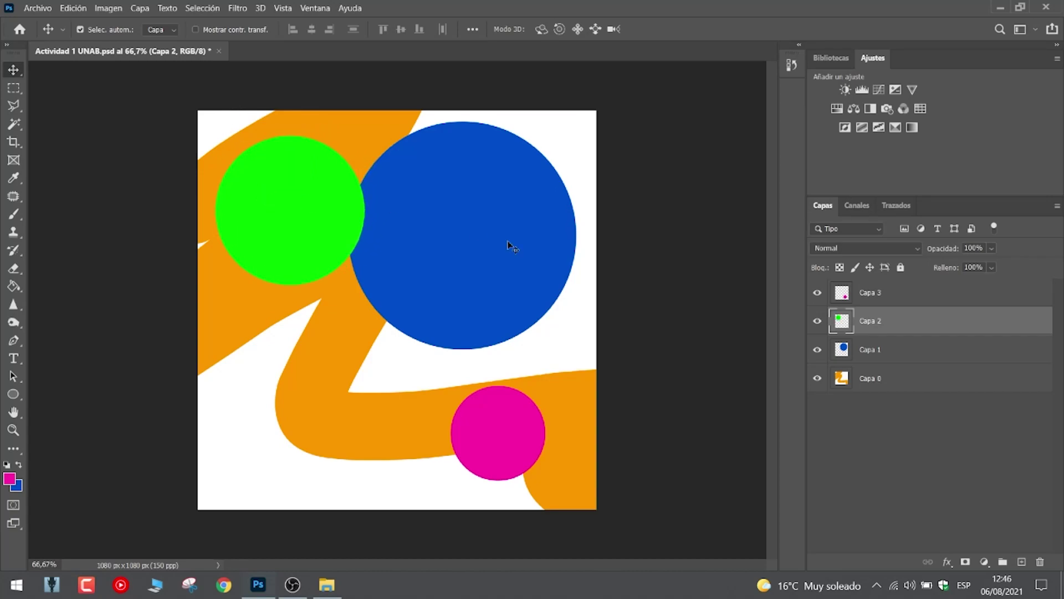
click(893, 357)
drag(461, 235, 475, 239)
click(919, 299)
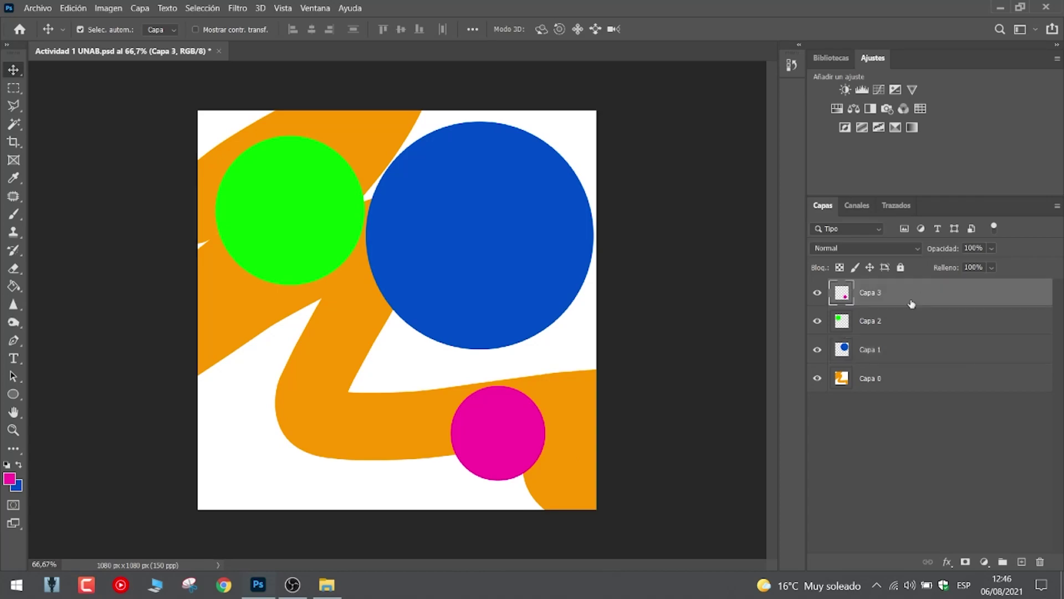
drag(467, 443, 441, 404)
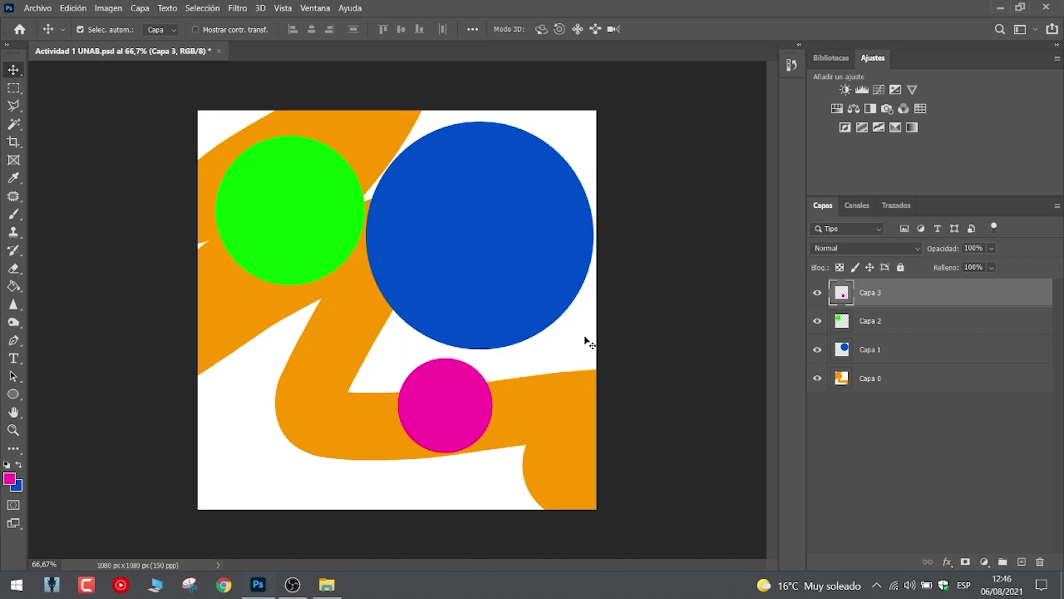
Delete layer Capa 2 with the green circle.
click(291, 193)
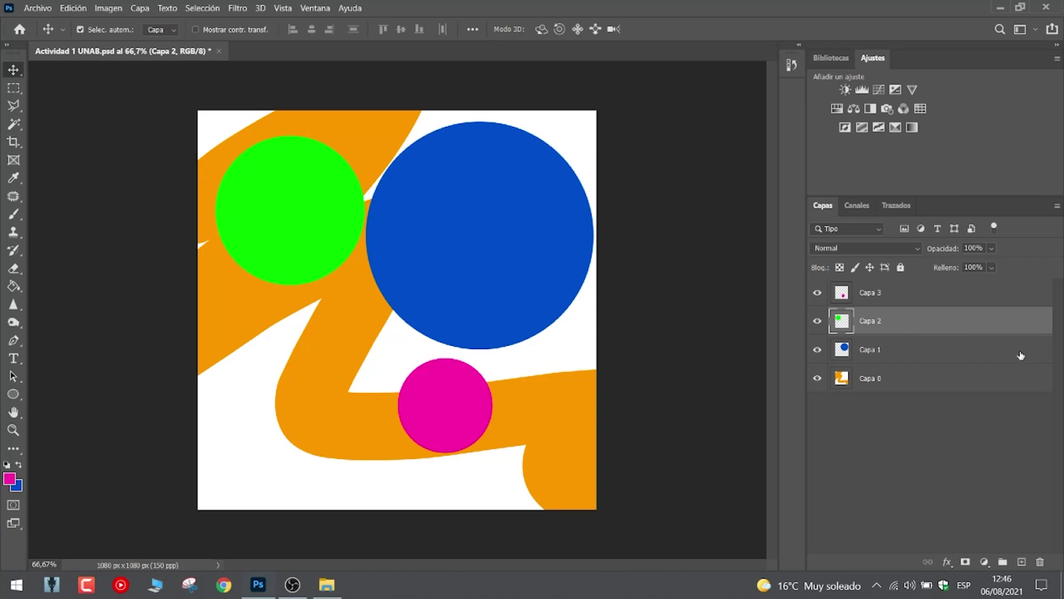
click(1040, 562)
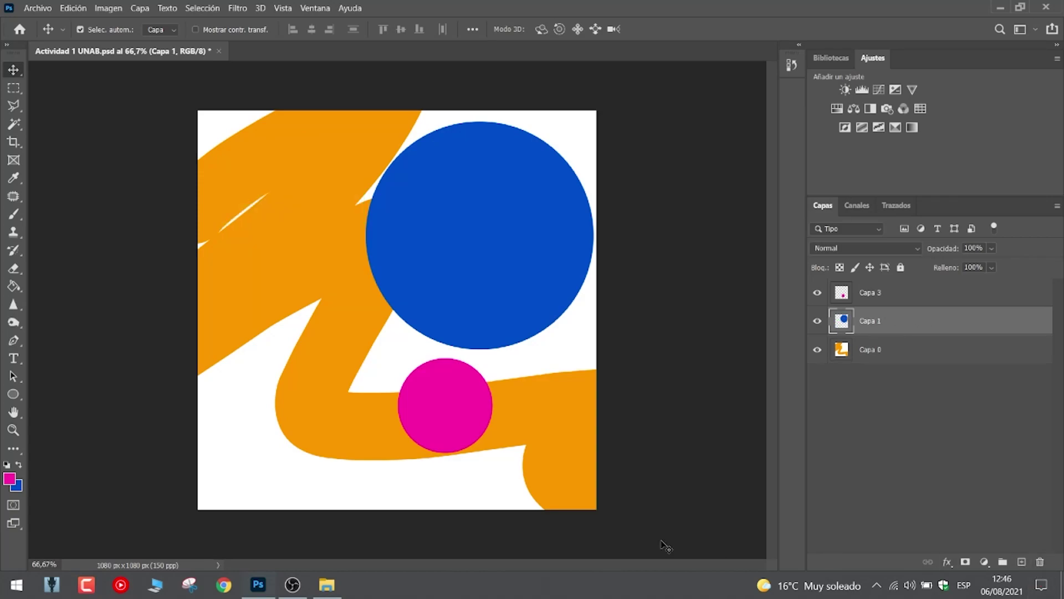
Reposition the blue circle on Capa 1 and the magenta circle on Capa 3 so magenta overlaps the blue circle's lower-left edge.
click(868, 294)
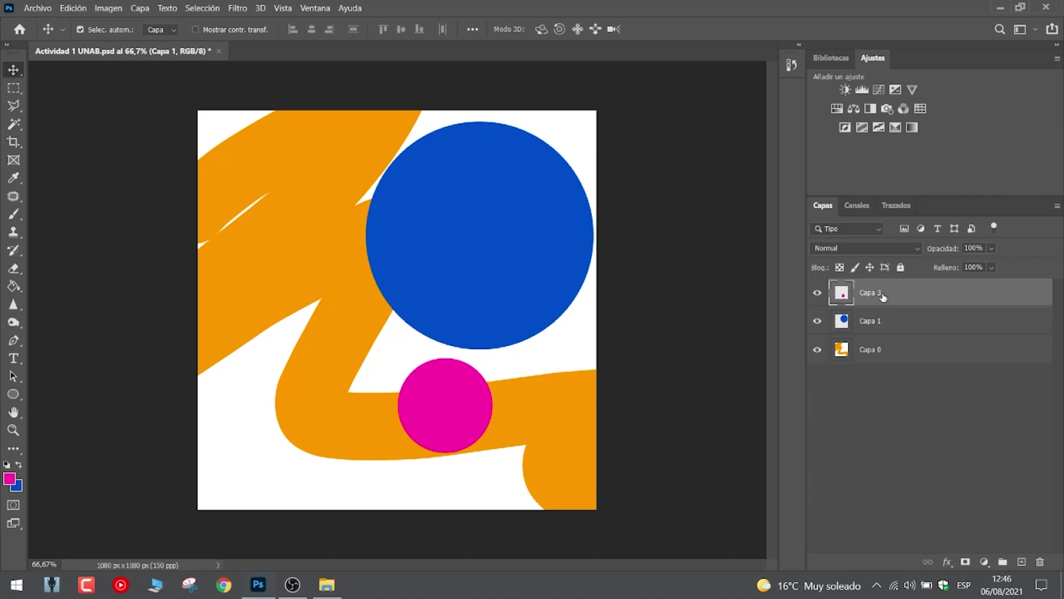
drag(465, 395, 306, 399)
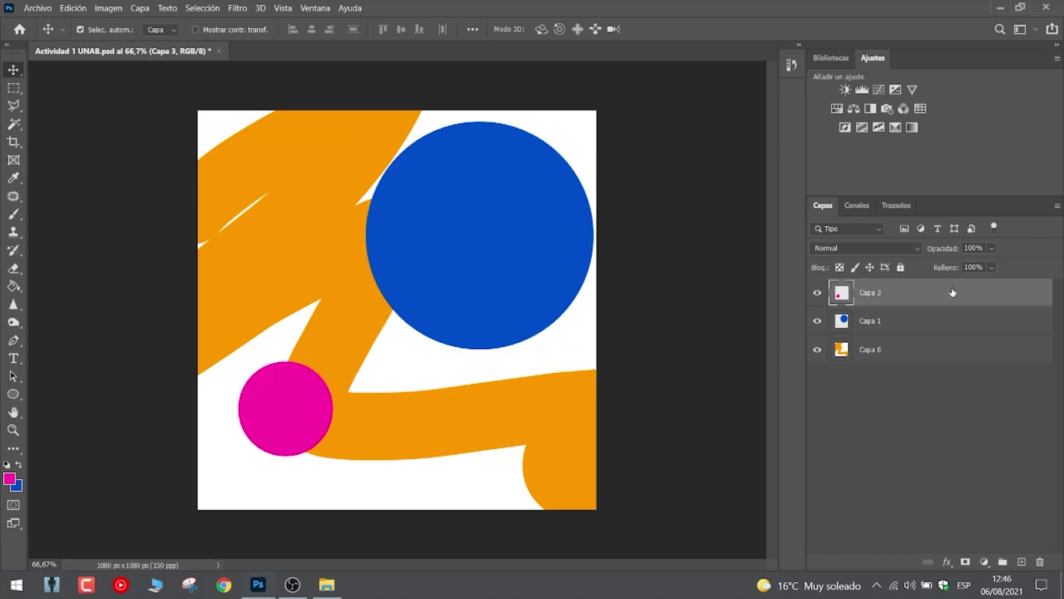
click(944, 327)
mouse_move(455, 254)
mouse_down()
mouse_move(431, 243)
mouse_move(440, 258)
mouse_move(442, 249)
mouse_up()
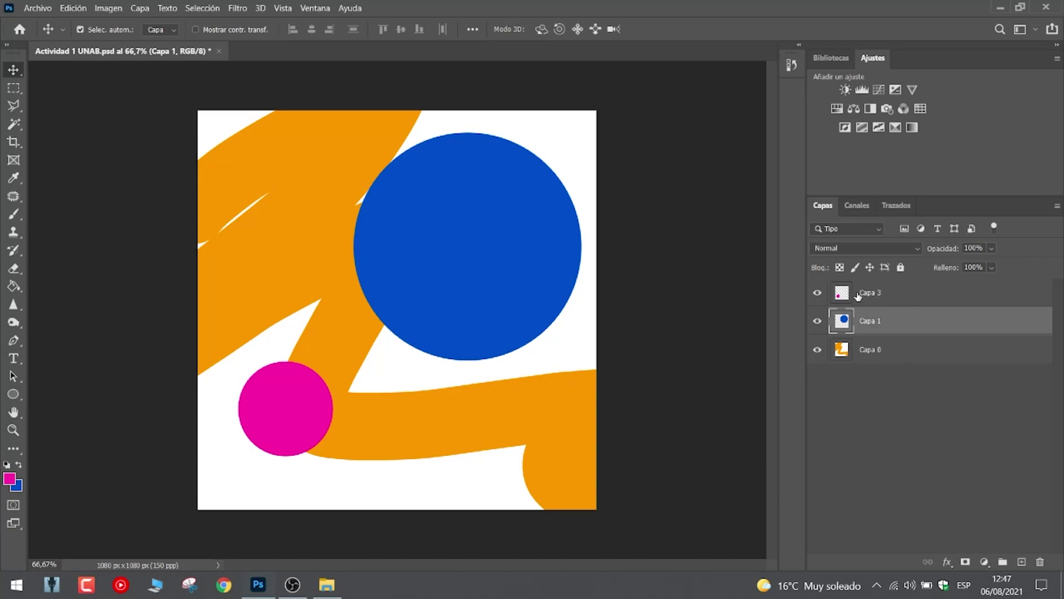
click(886, 296)
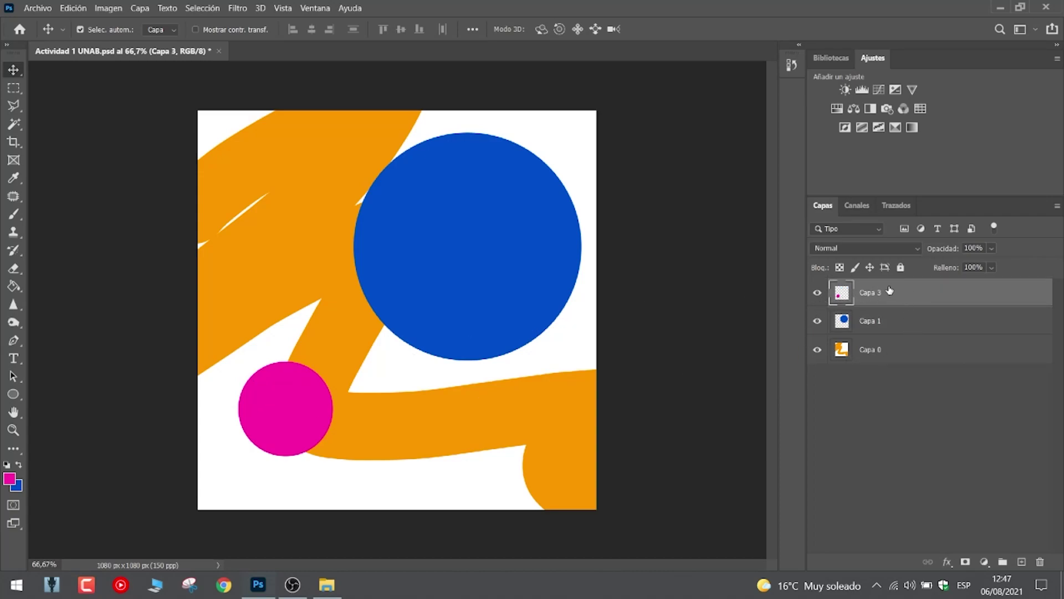
drag(283, 408, 374, 333)
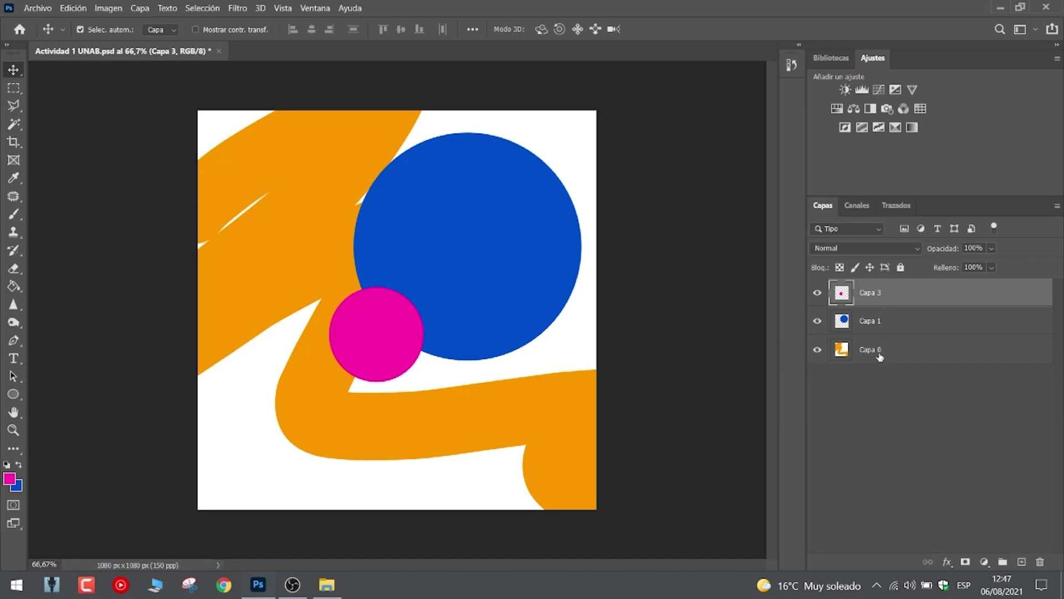
Lower the opacity of layer Capa 3 to 64% and shift the magenta circle over the blue circle and orange stroke.
click(992, 248)
drag(982, 265, 982, 265)
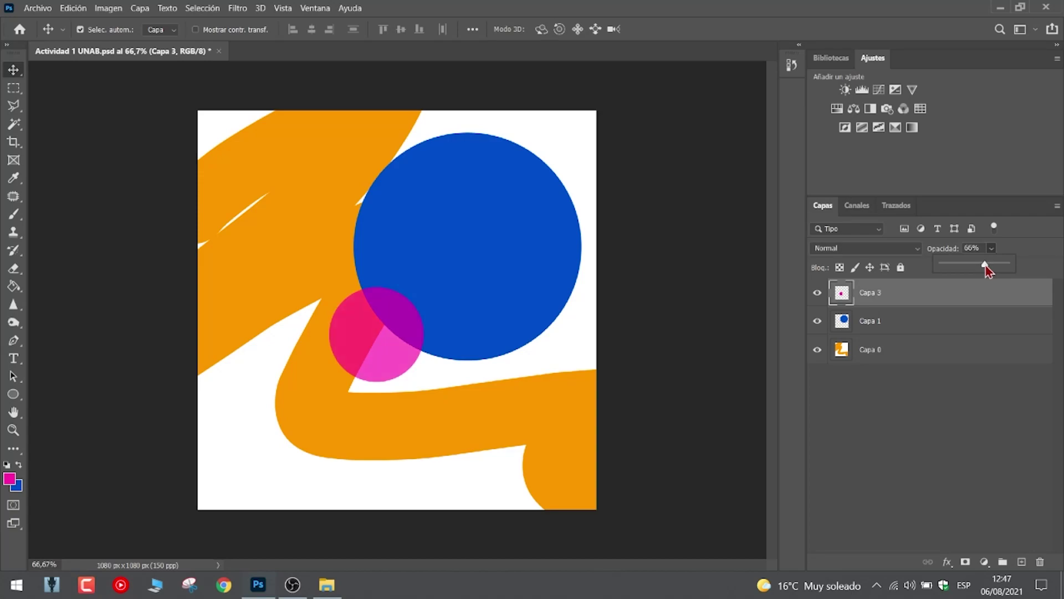
drag(986, 264, 981, 267)
mouse_move(400, 348)
mouse_down()
mouse_move(394, 276)
mouse_move(408, 321)
mouse_move(435, 348)
mouse_move(438, 377)
mouse_move(409, 345)
mouse_up()
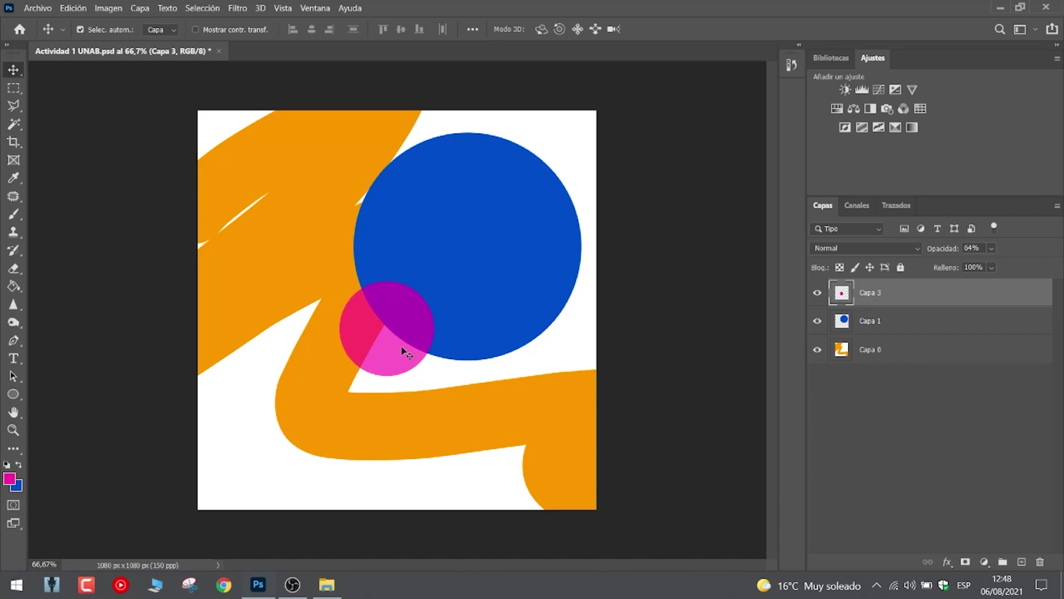
mouse_move(403, 351)
mouse_down()
mouse_move(409, 344)
mouse_move(397, 344)
mouse_move(418, 316)
mouse_move(410, 346)
mouse_move(397, 341)
mouse_up()
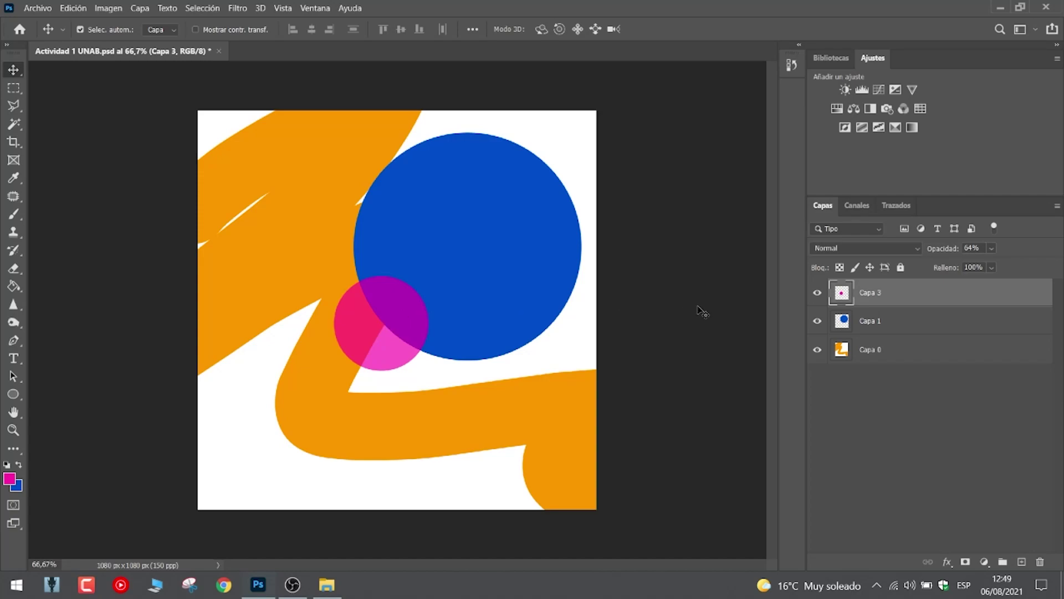
Set the opacity of layer Capa 3 to 100% and move the magenta circle slightly left along the blue circle's edge.
click(991, 250)
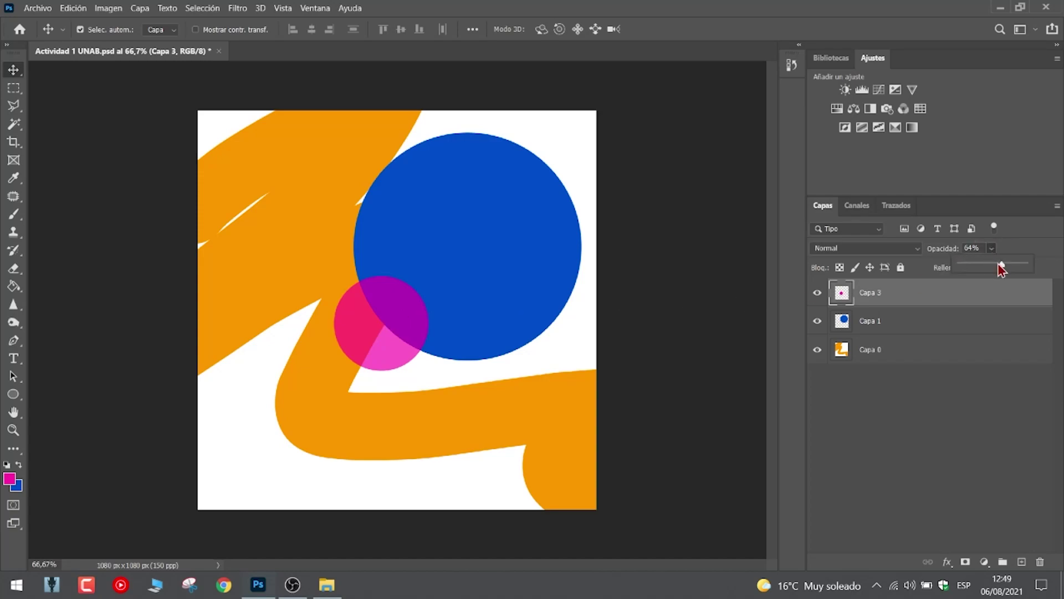
mouse_move(1010, 268)
mouse_down()
mouse_move(999, 268)
mouse_move(1027, 270)
mouse_up()
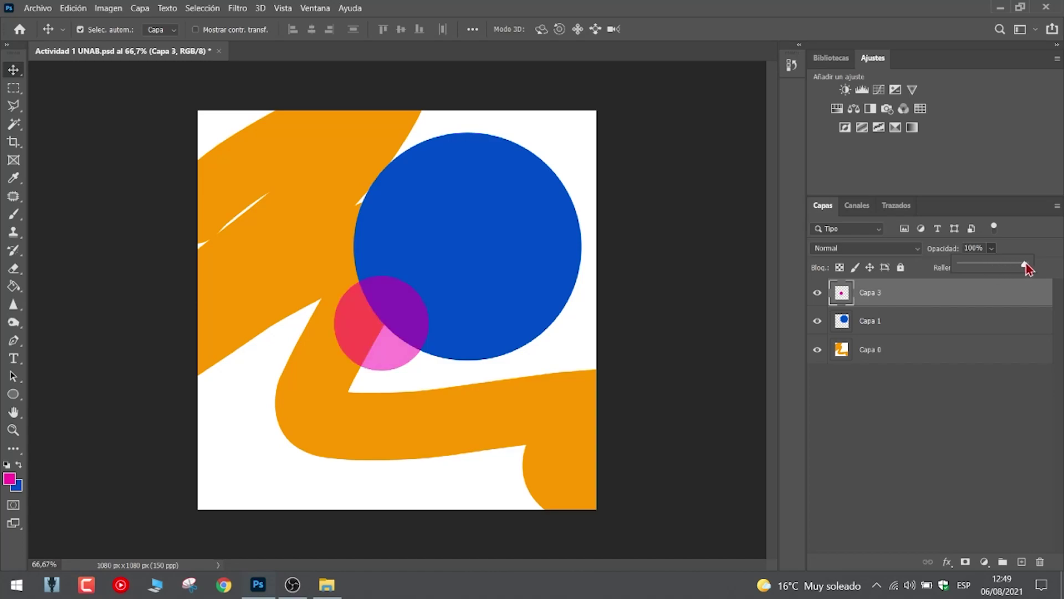
drag(385, 330, 359, 327)
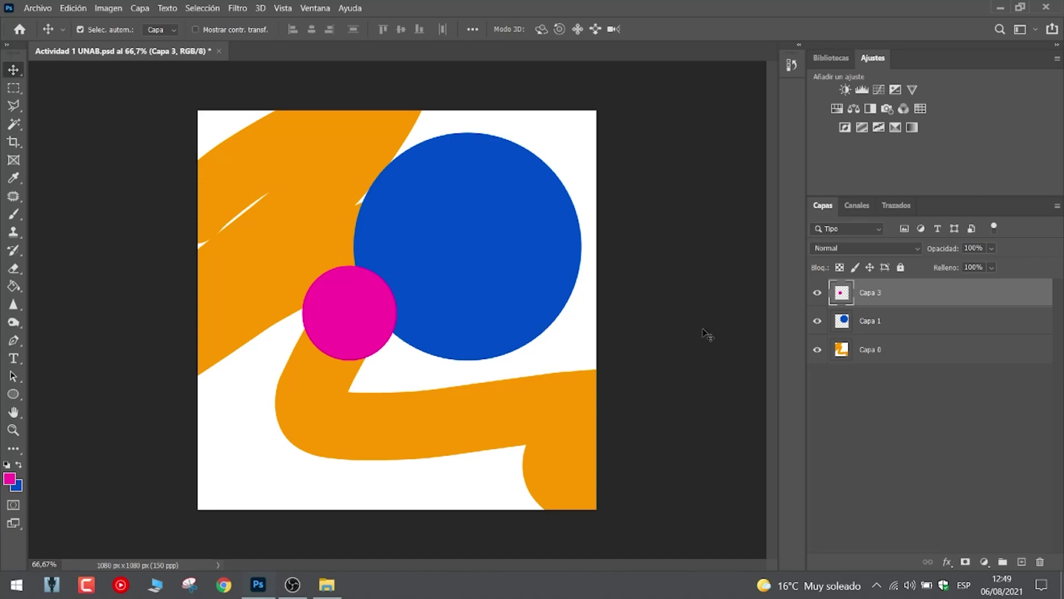
Clear the artwork by deleting layers Capa 3, Capa 1 and Capa 0, keeping only one new empty layer.
click(1039, 562)
click(1040, 563)
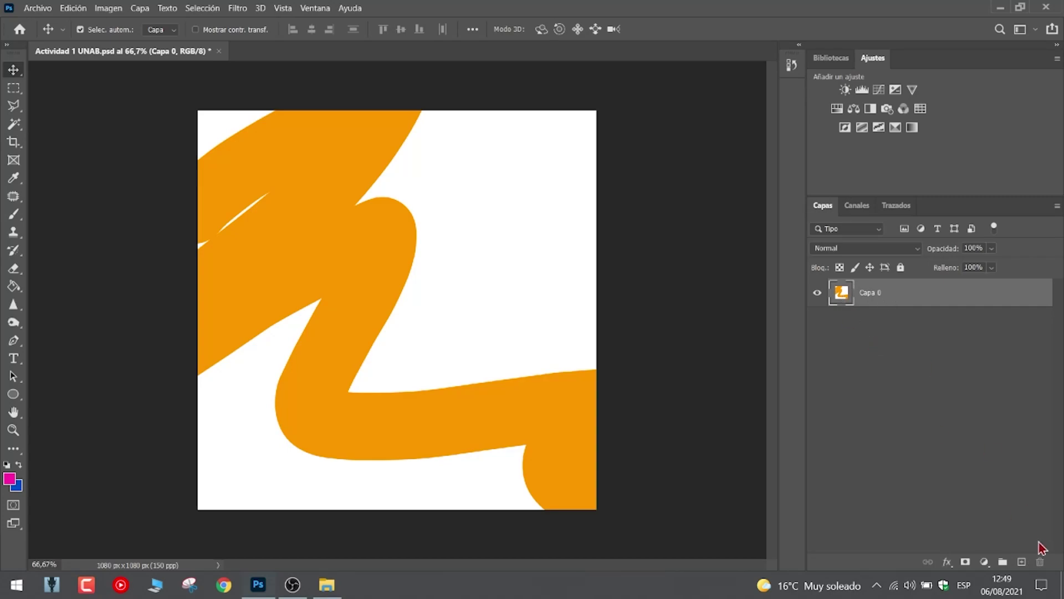
click(1022, 562)
click(897, 320)
click(1040, 562)
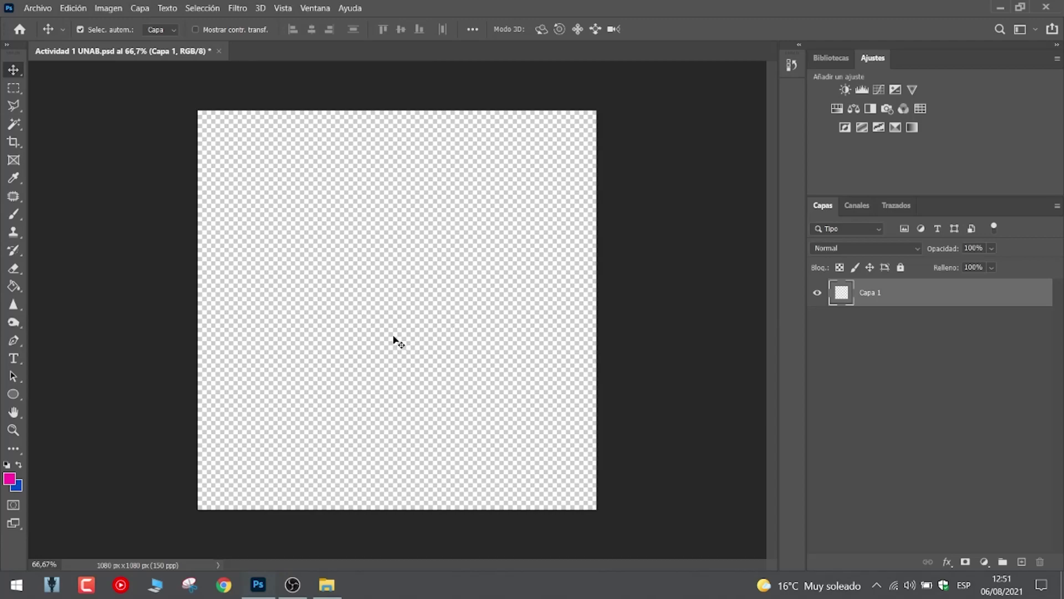
Place the picture Imagen Clase 1 from the Escritorio folder as an embedded element and rasterize its layer.
click(38, 9)
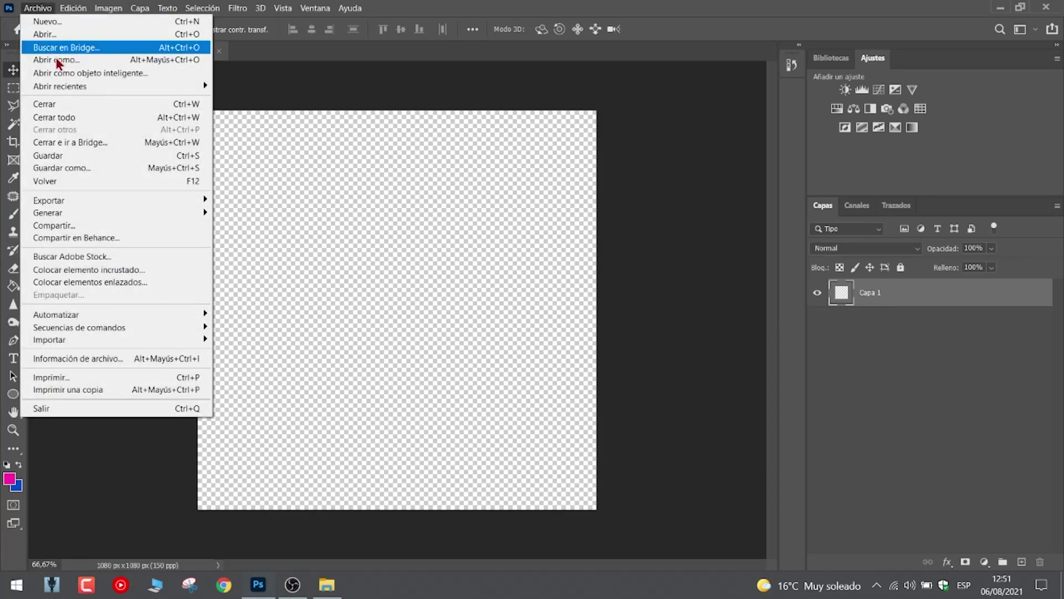
click(101, 271)
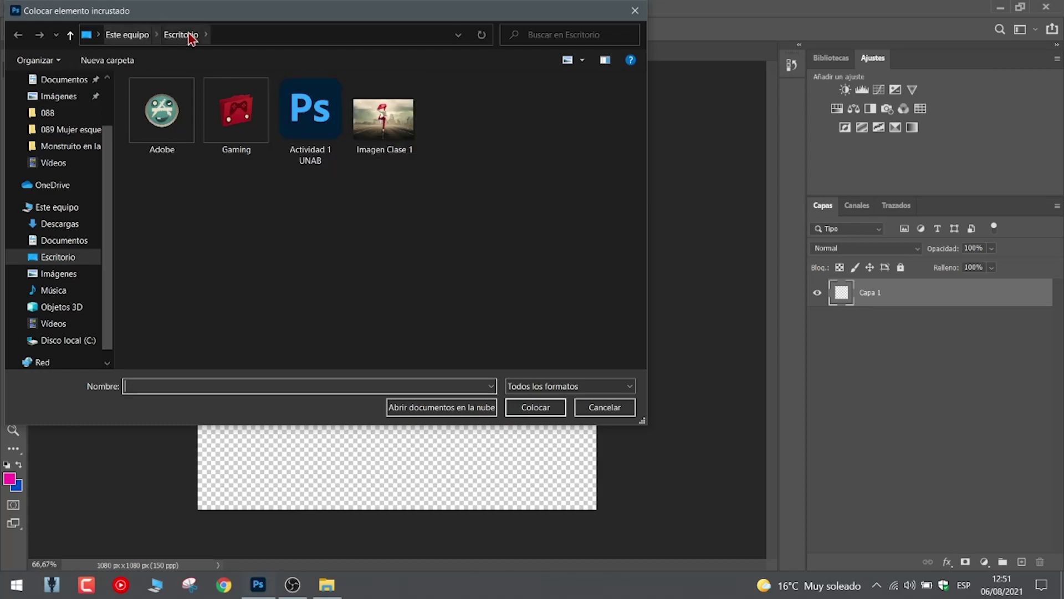
click(396, 129)
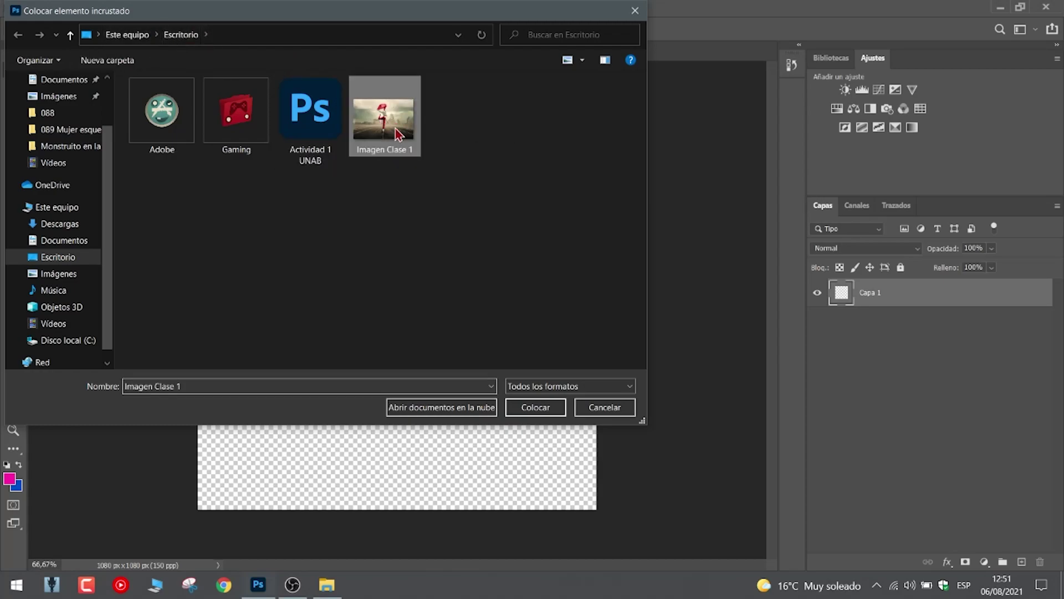
click(536, 408)
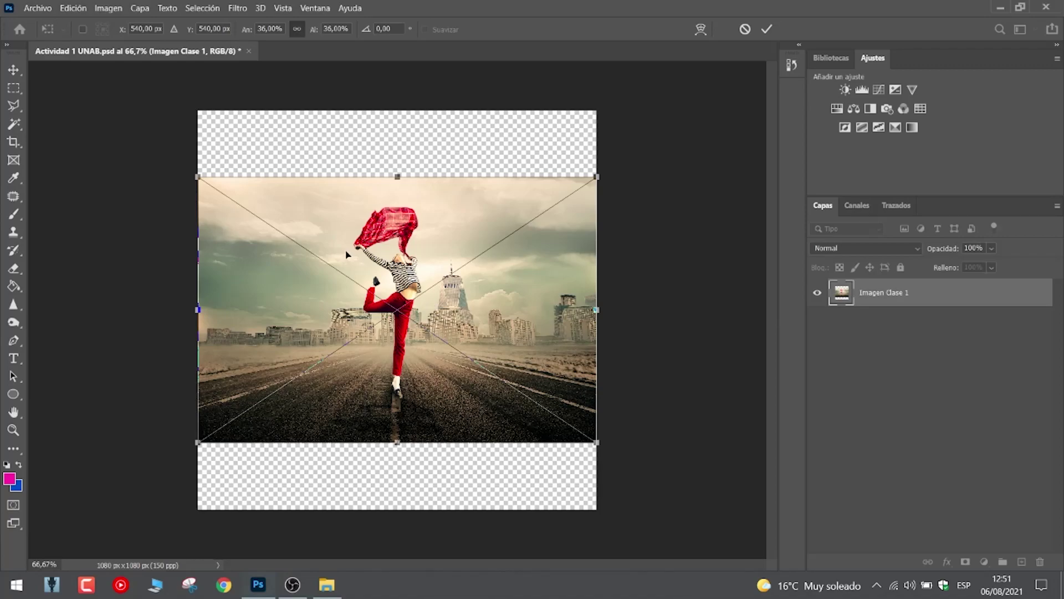
key(Return)
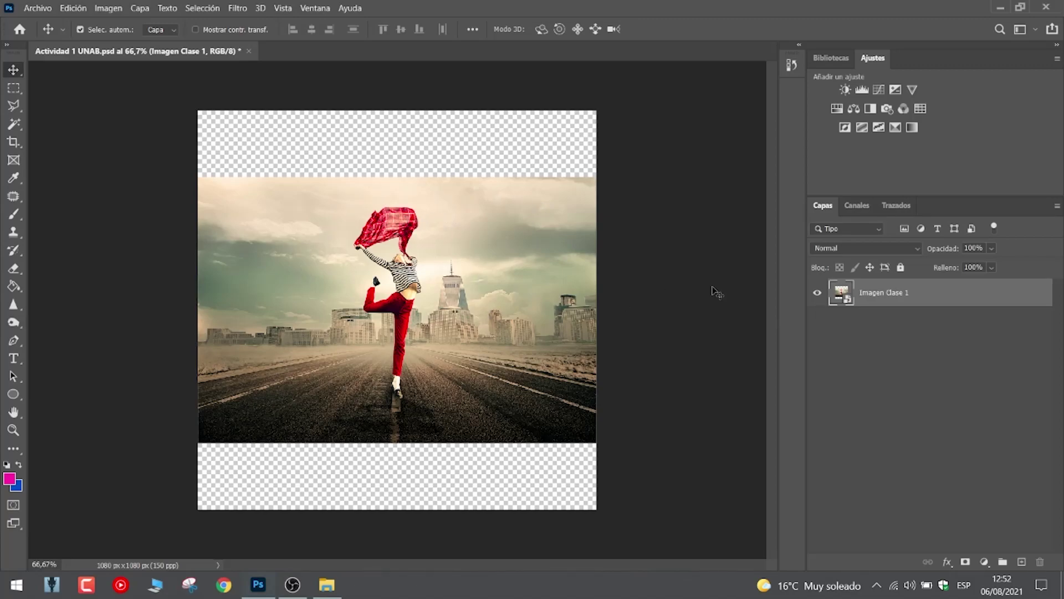
right_click(937, 295)
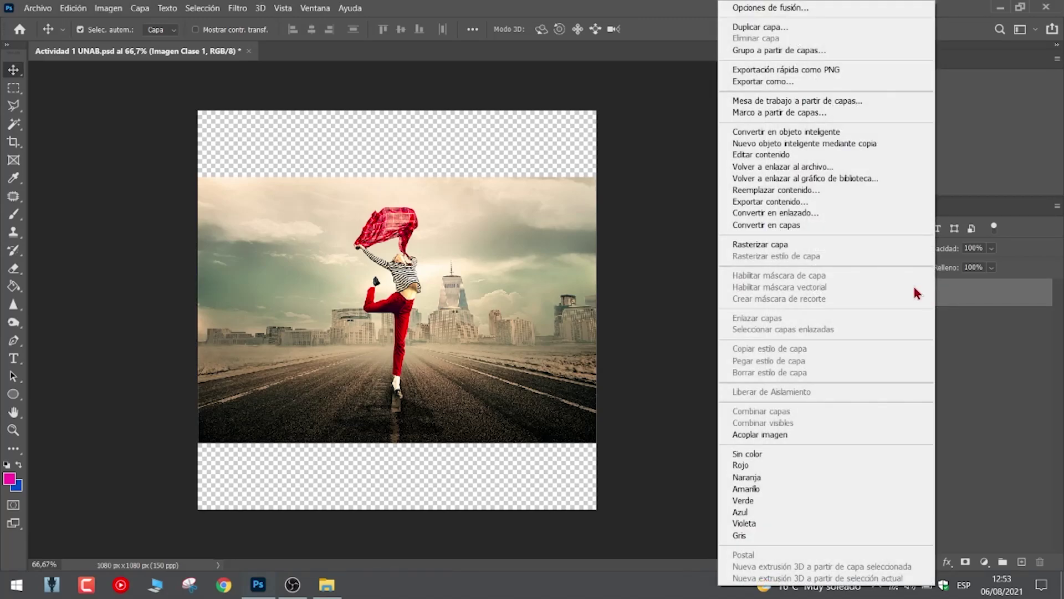
click(807, 247)
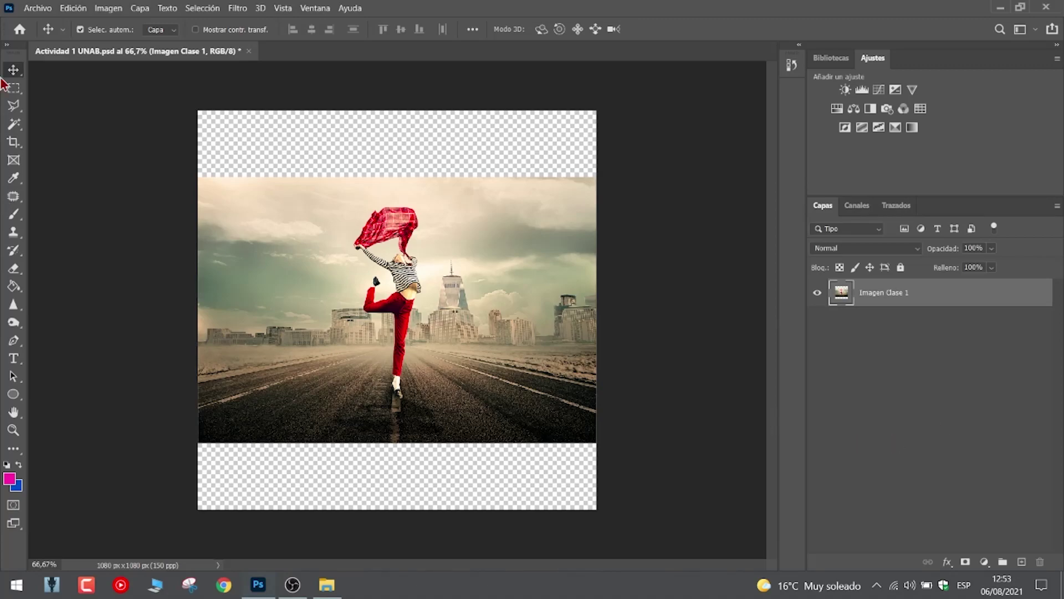
Save the Actividad 1 UNAB document with compatibility maximized.
click(37, 8)
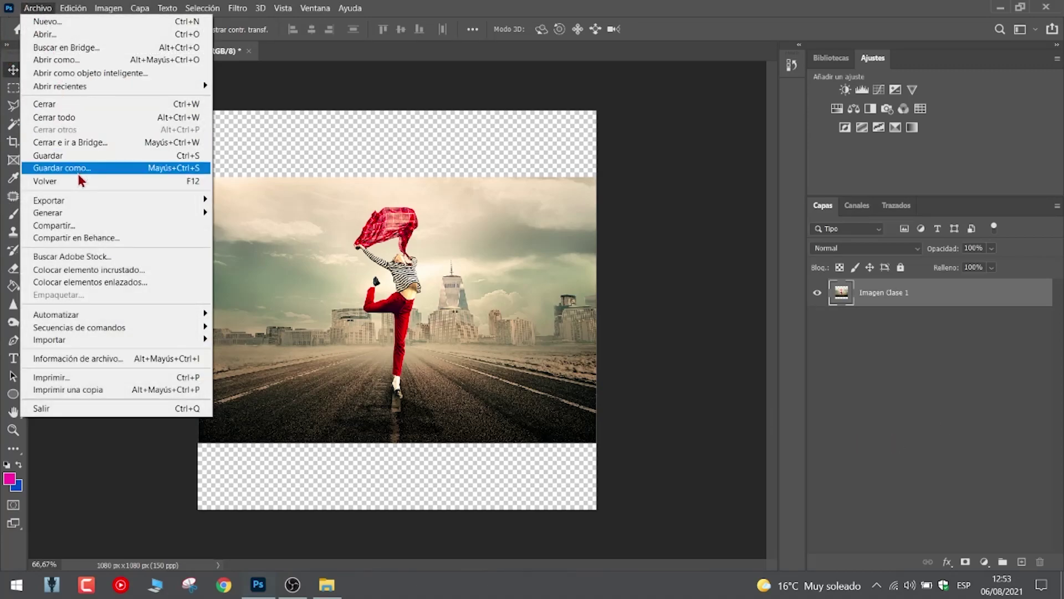
click(88, 161)
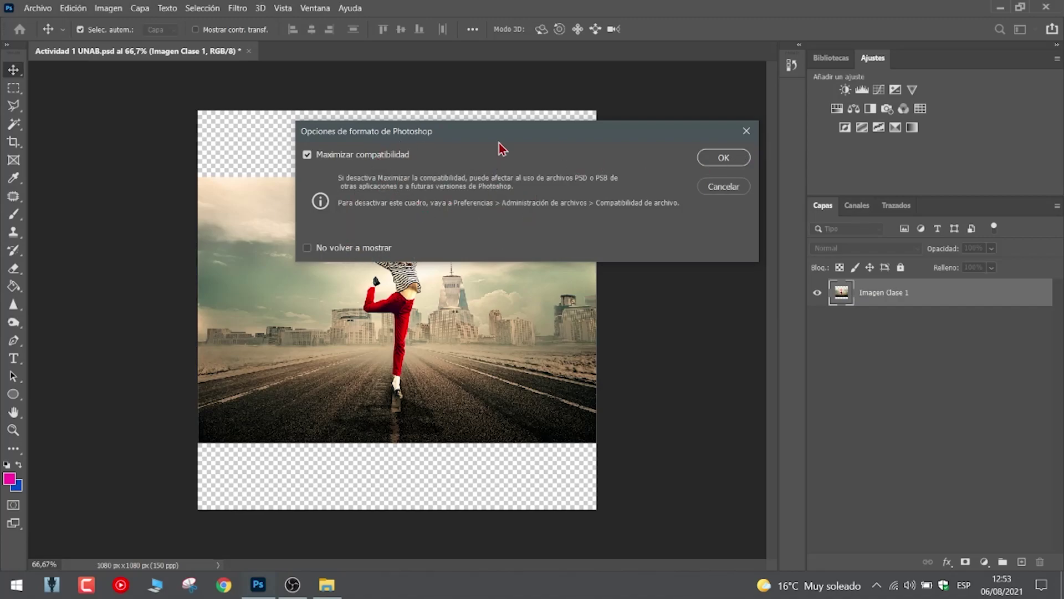
click(729, 158)
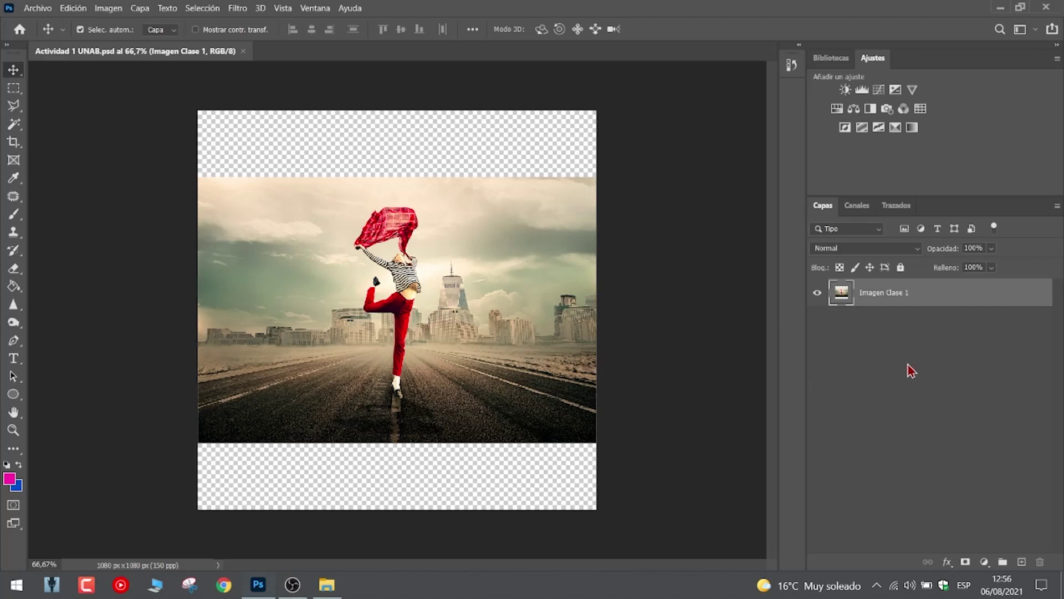
Add a Blanco y negro adjustment layer above the Imagen Clase 1 layer.
click(985, 562)
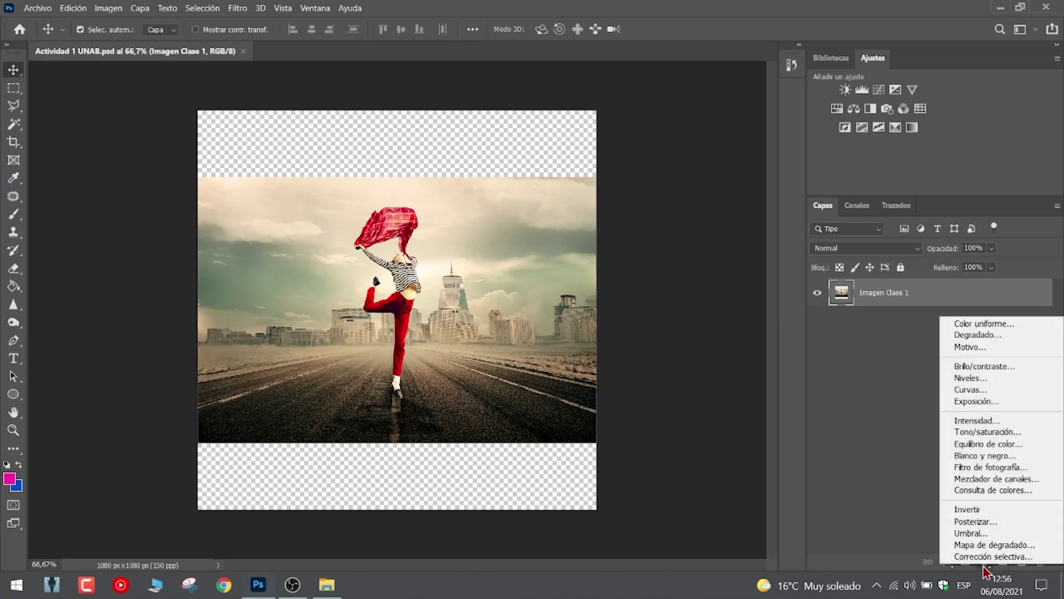
click(1015, 457)
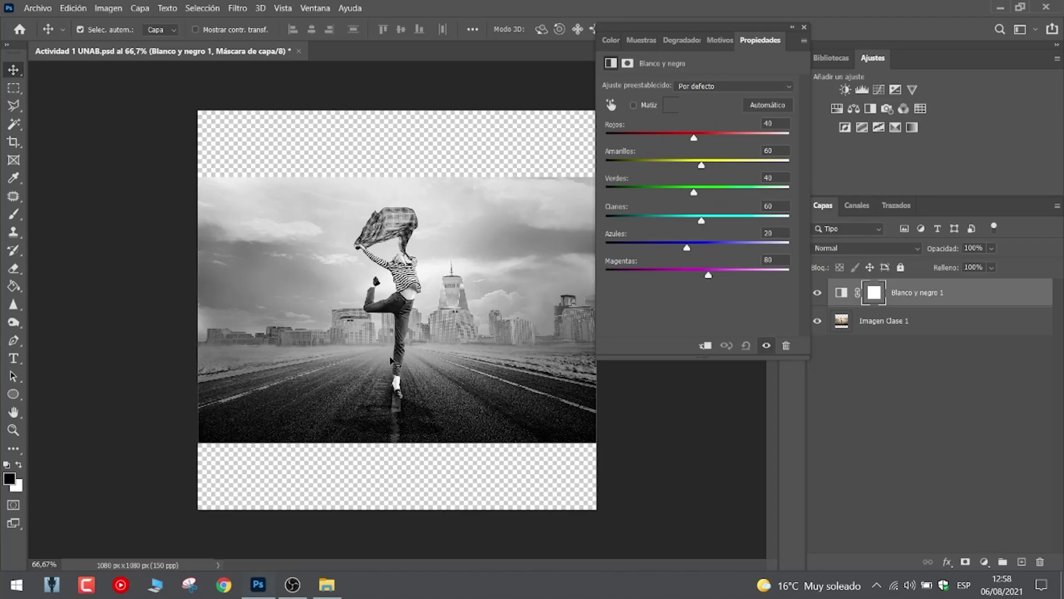
Set the black-and-white adjustment to Rojos 66, Amarillos 51, Verdes 32, Cianes 53, Azules -2 and Magentas 55, and close its properties.
drag(699, 137, 698, 168)
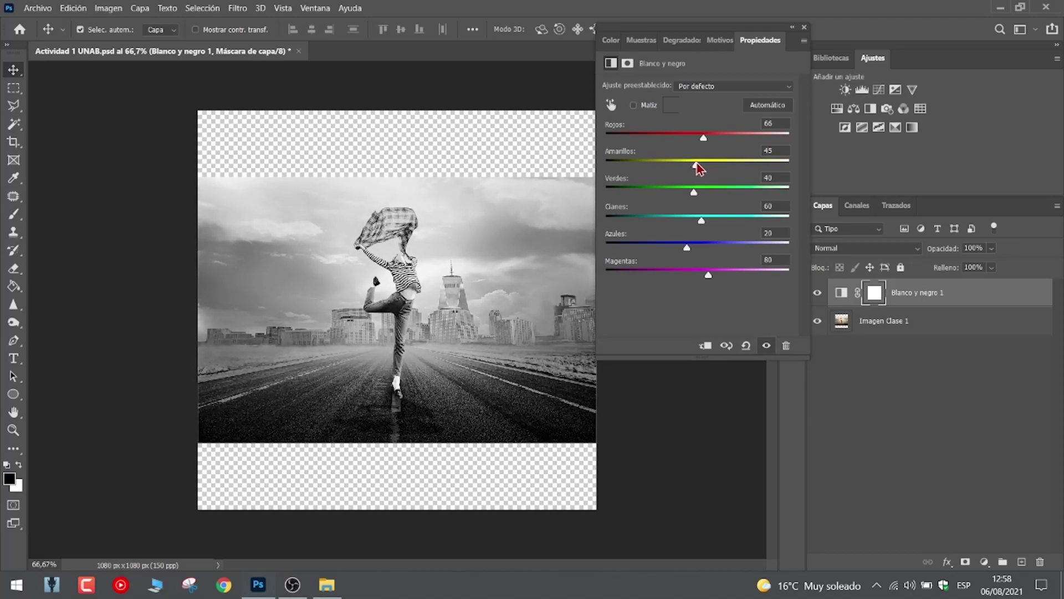
drag(693, 194, 691, 281)
mouse_move(701, 167)
mouse_down()
mouse_move(690, 168)
mouse_move(703, 168)
mouse_up()
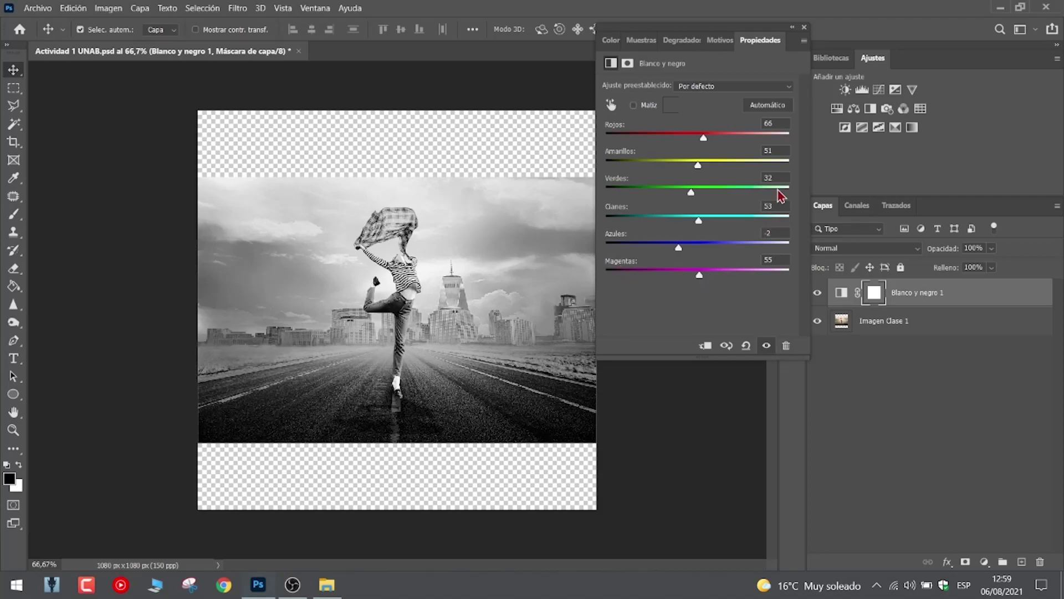
click(804, 27)
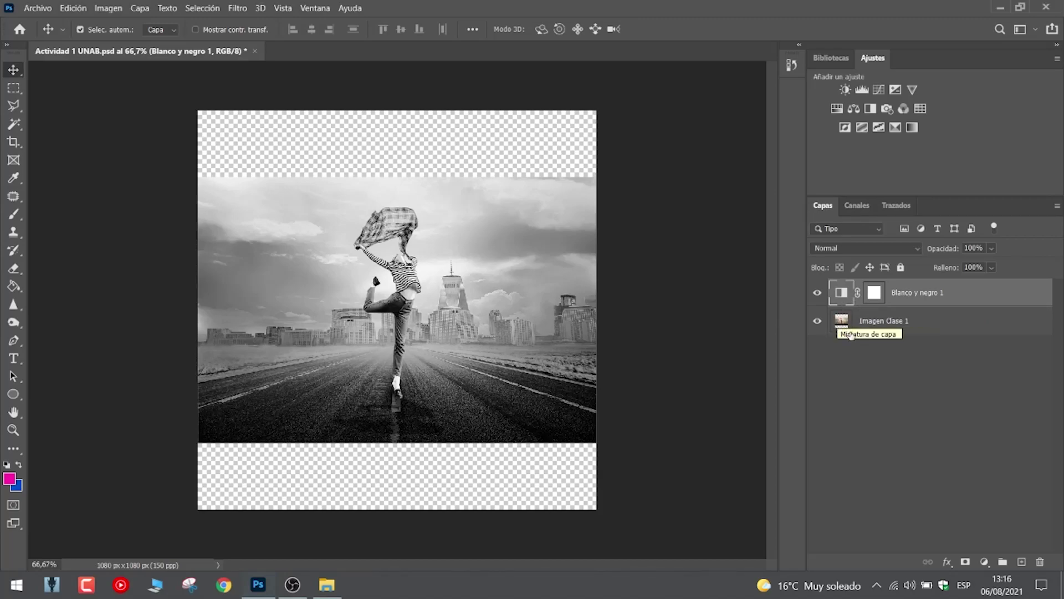
Display only the layer mask of Blanco y negro 1 on the canvas and return to the normal image view.
click(874, 298)
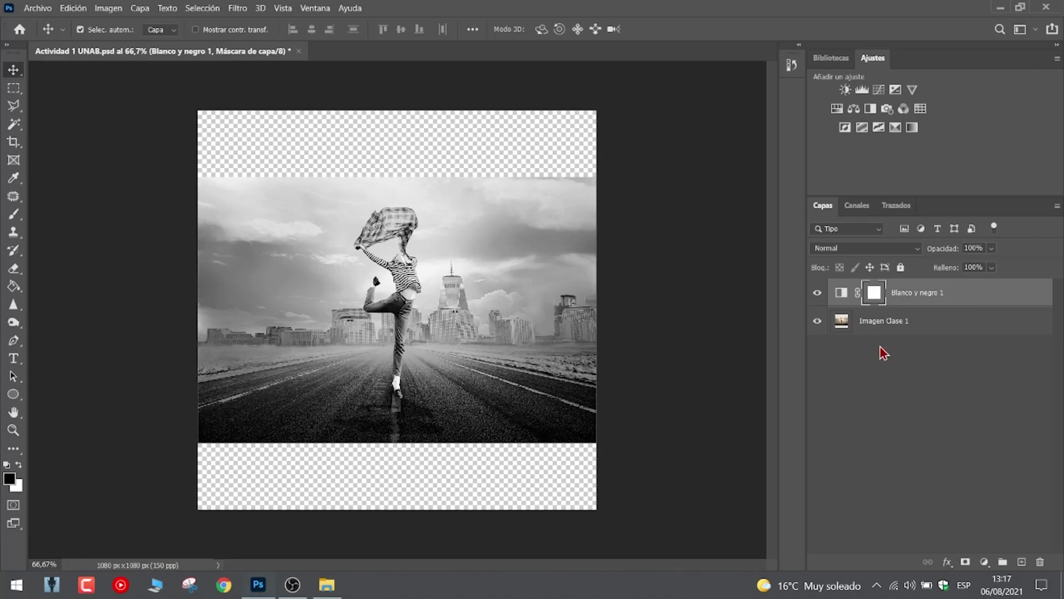
alt+click(874, 294)
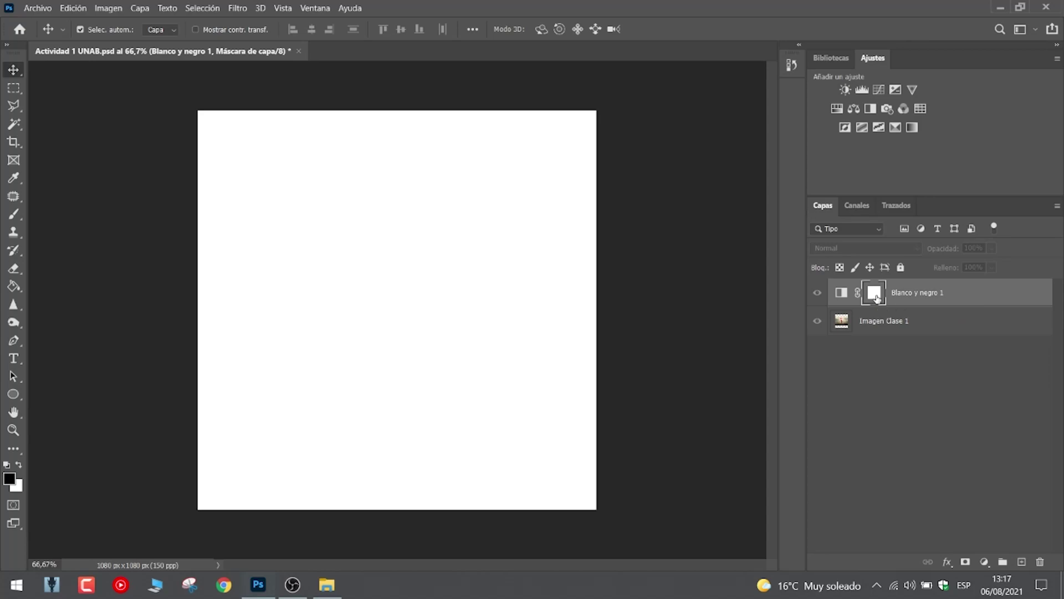
alt+click(874, 293)
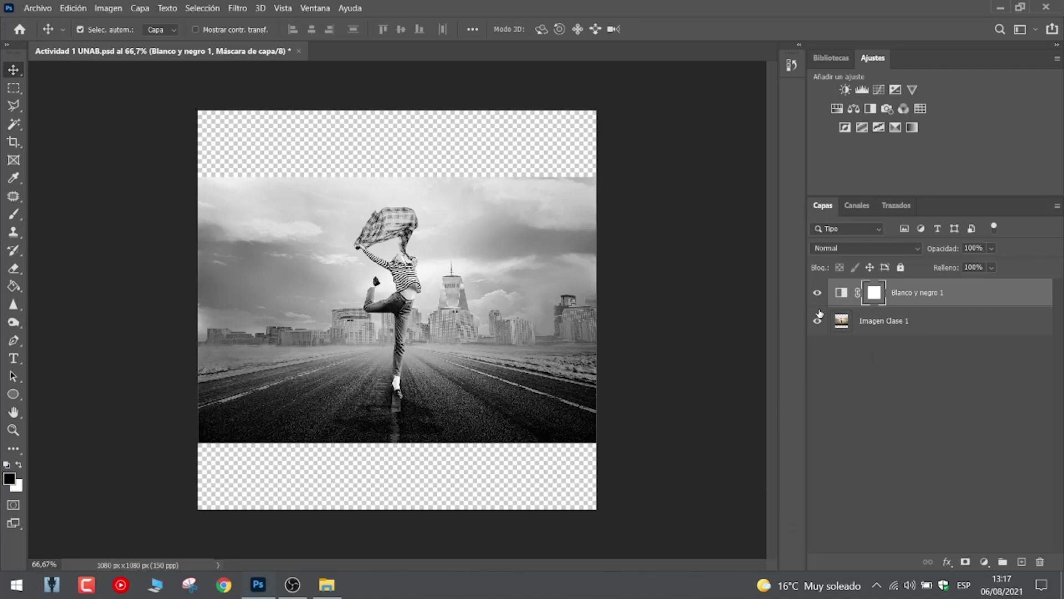
Compare which part of Blanco y negro 1 is active by alternately selecting its adjustment thumbnail and its mask.
click(842, 291)
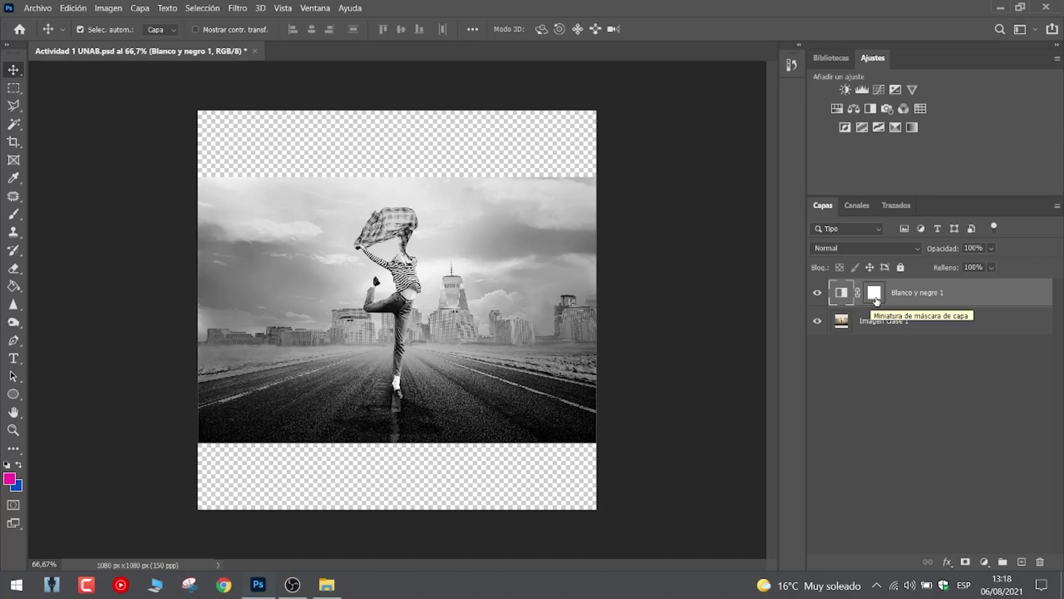
click(875, 300)
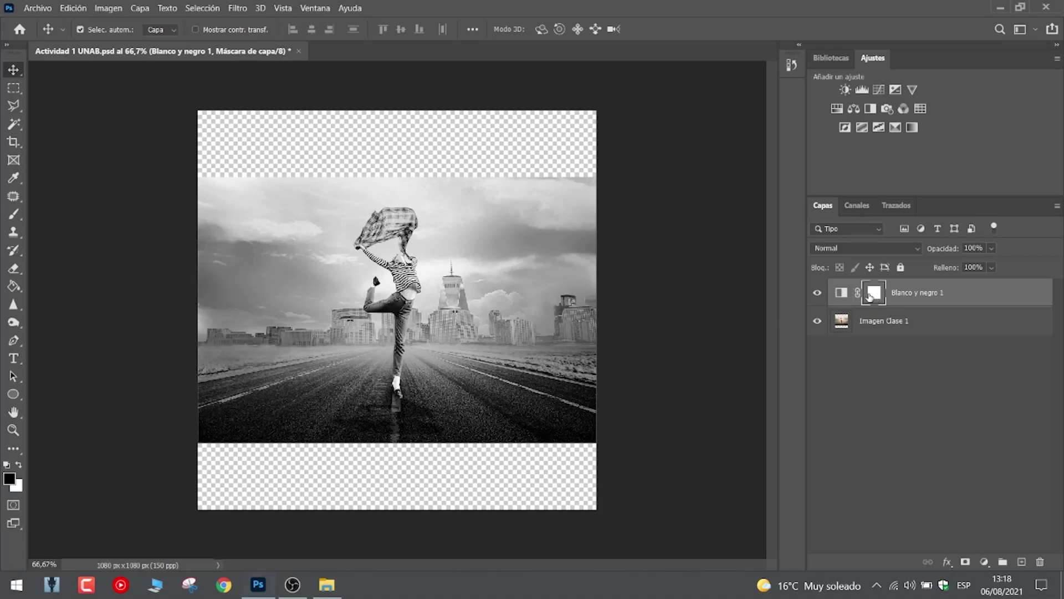
click(841, 299)
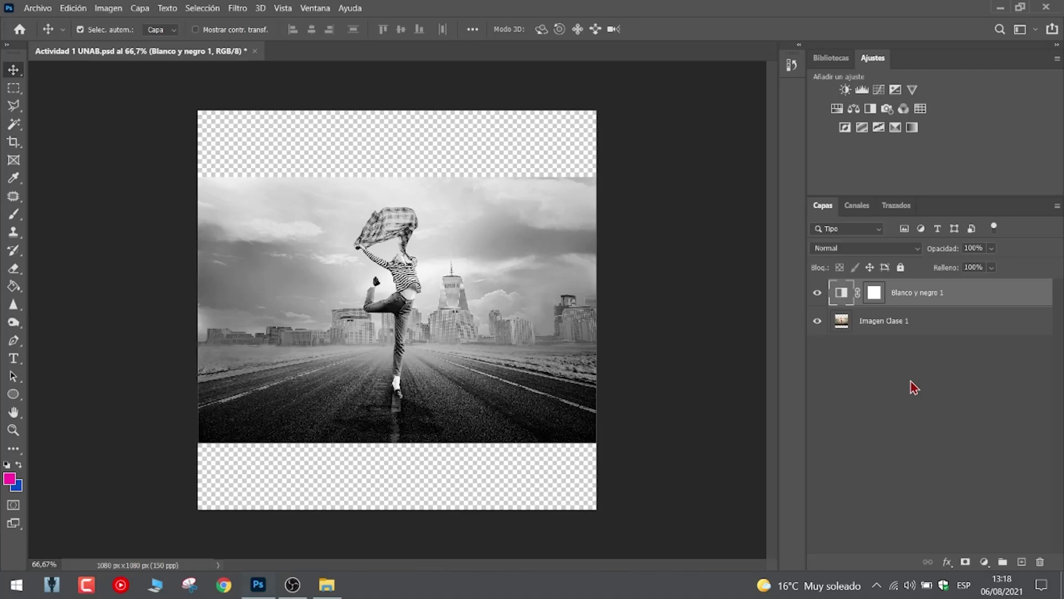
click(949, 332)
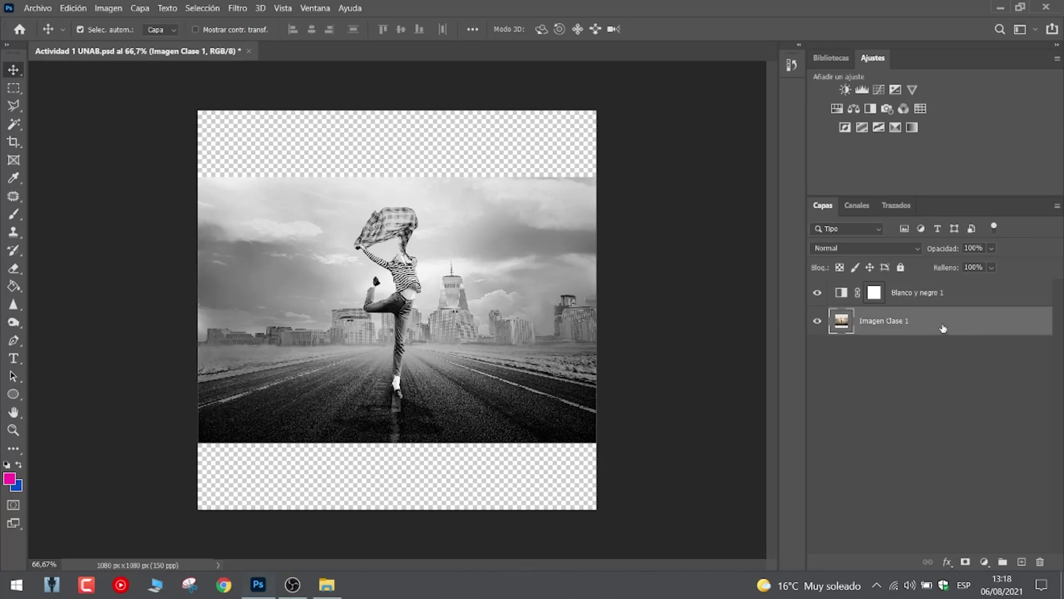
click(956, 305)
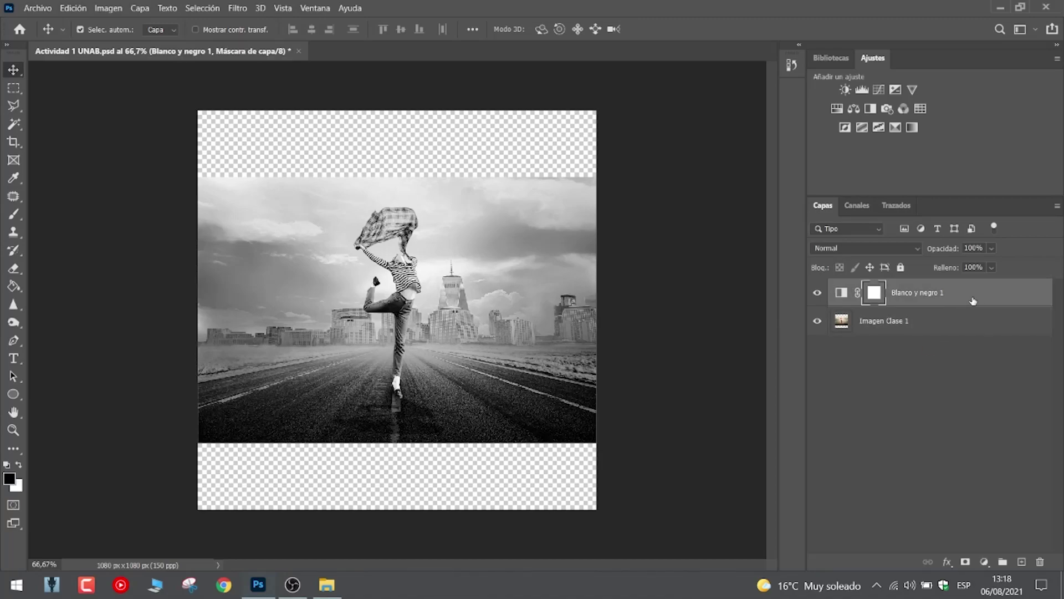
click(841, 294)
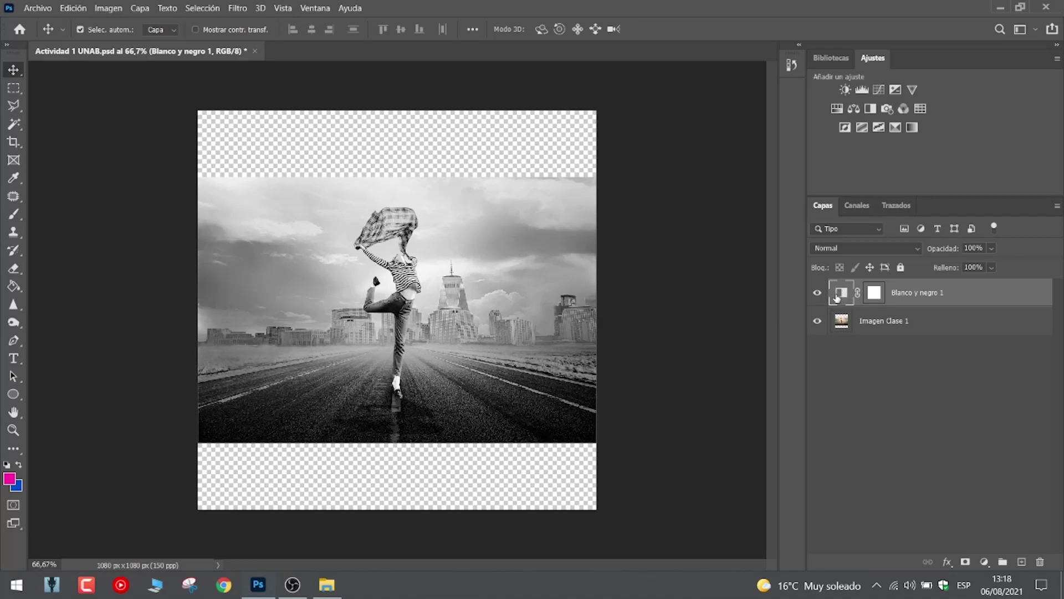
click(874, 293)
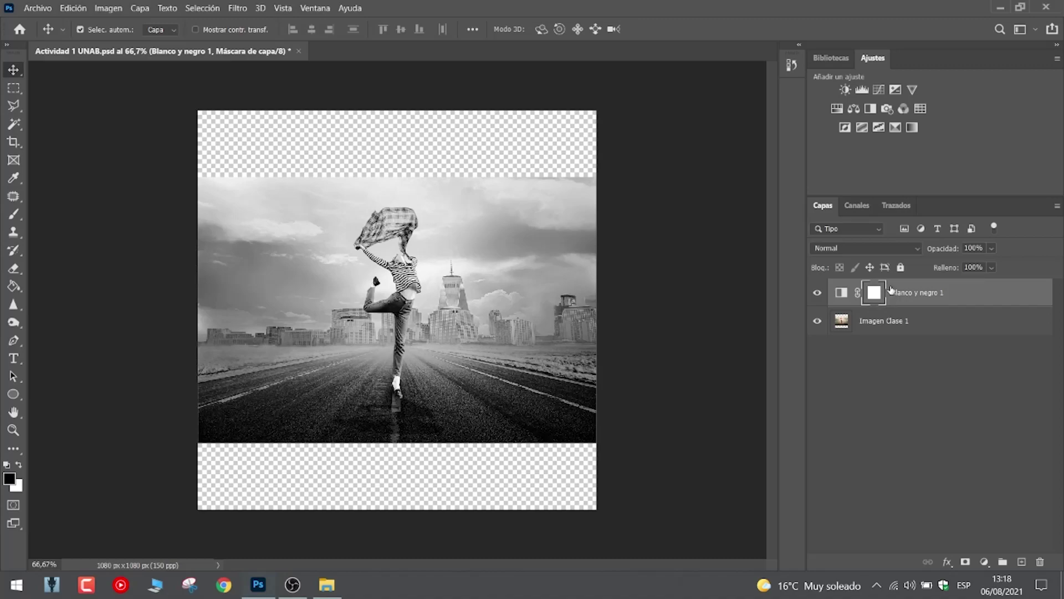
click(839, 296)
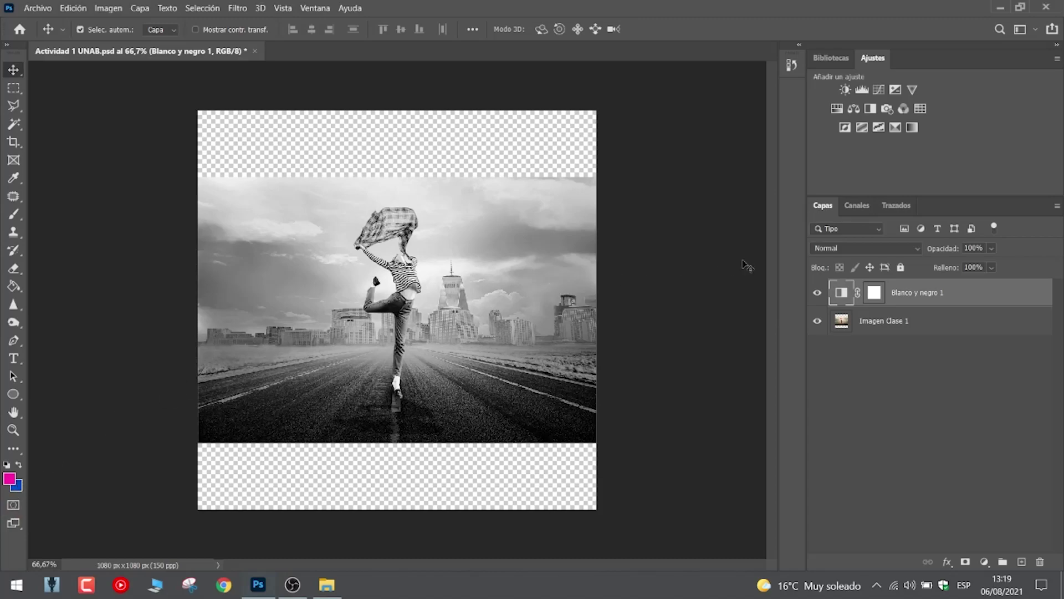
click(876, 298)
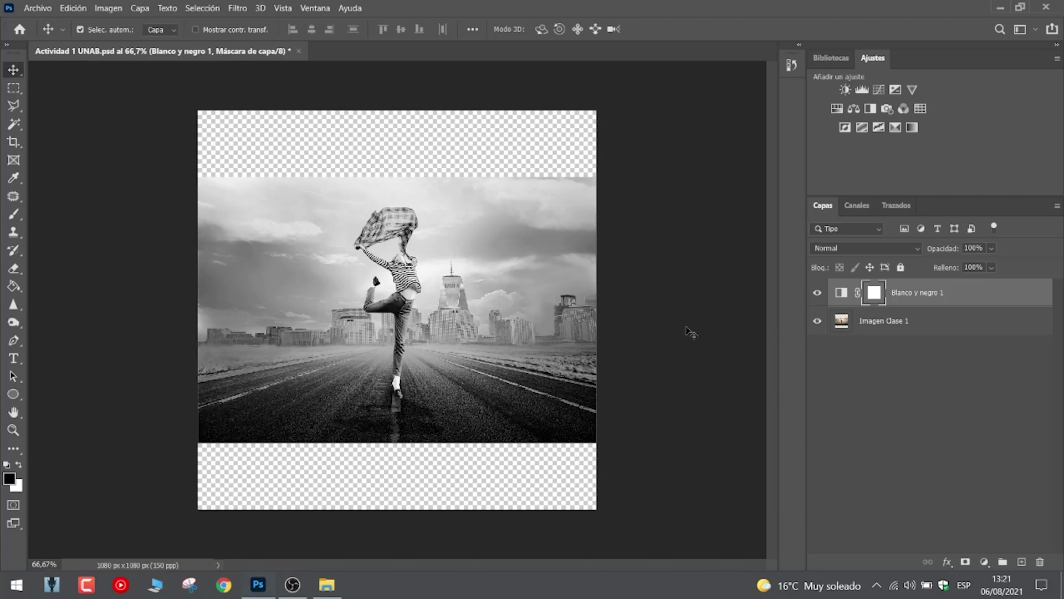
Hide the Blanco y negro 1 layer to view the original colour photo, and show the layer again.
click(840, 296)
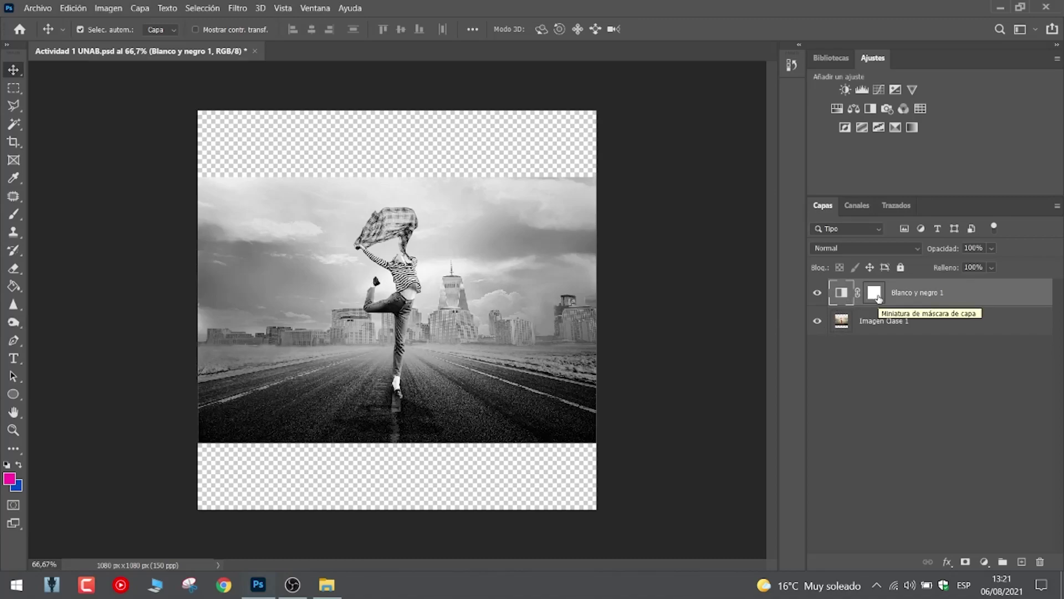
click(817, 294)
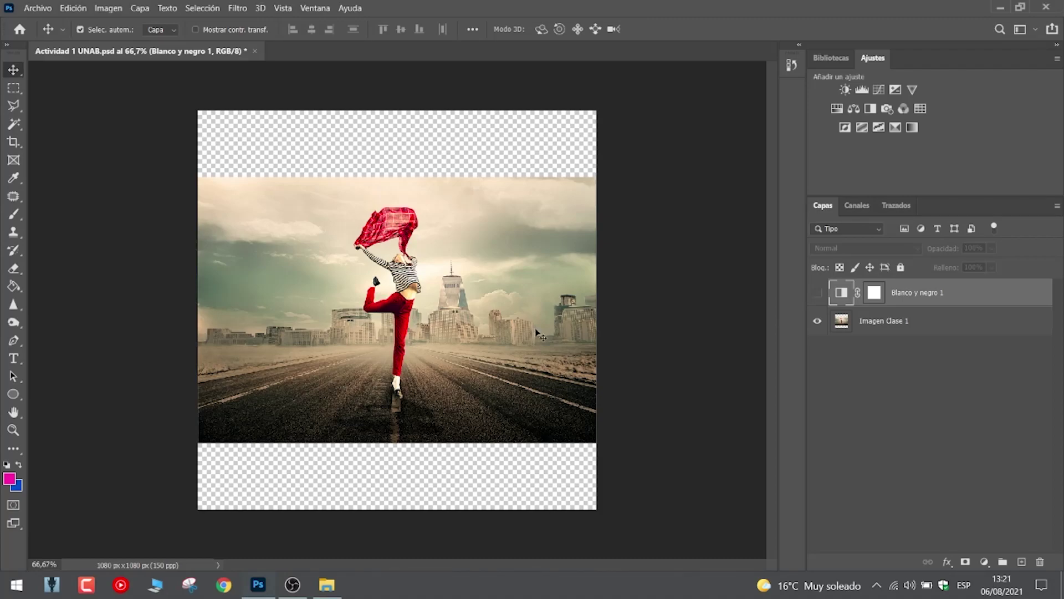
click(817, 293)
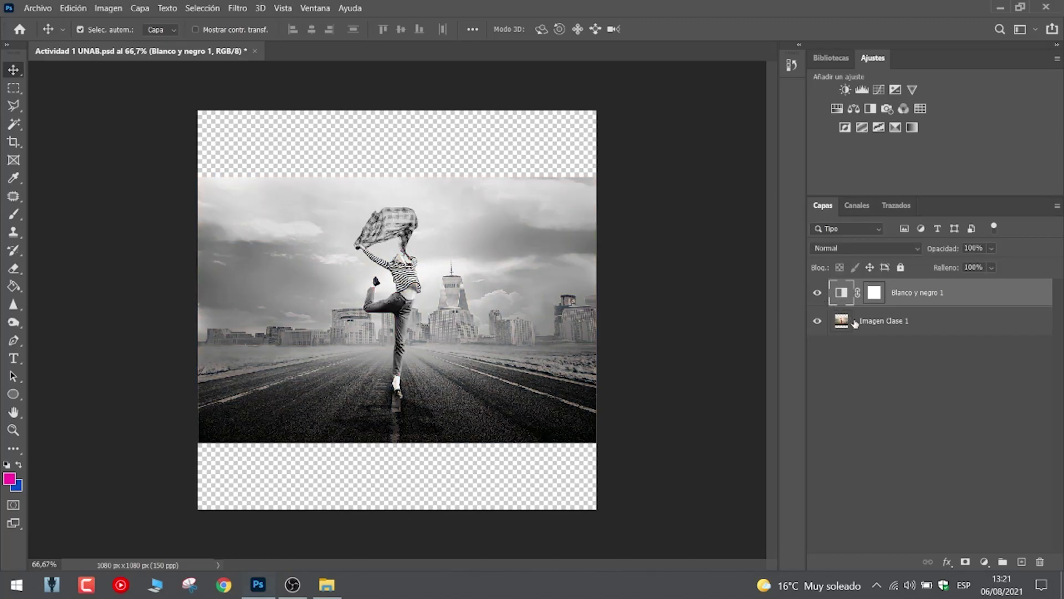
Prepare to paint on the Blanco y negro 1 mask with the Brush tool in black, reducing the brush size to 10.
click(876, 297)
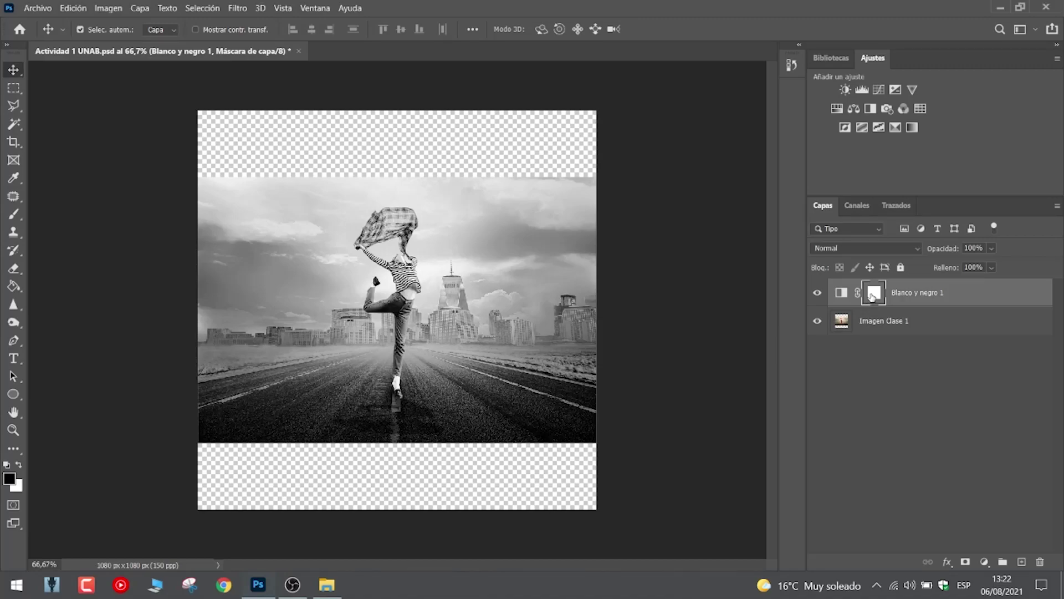
click(19, 212)
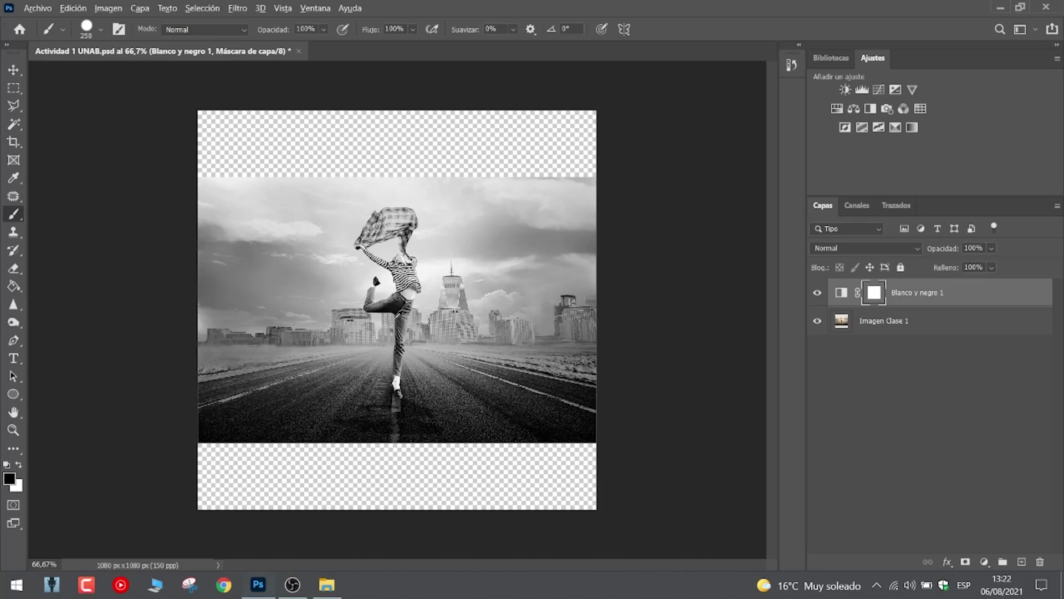
scroll(396, 317, up, 7)
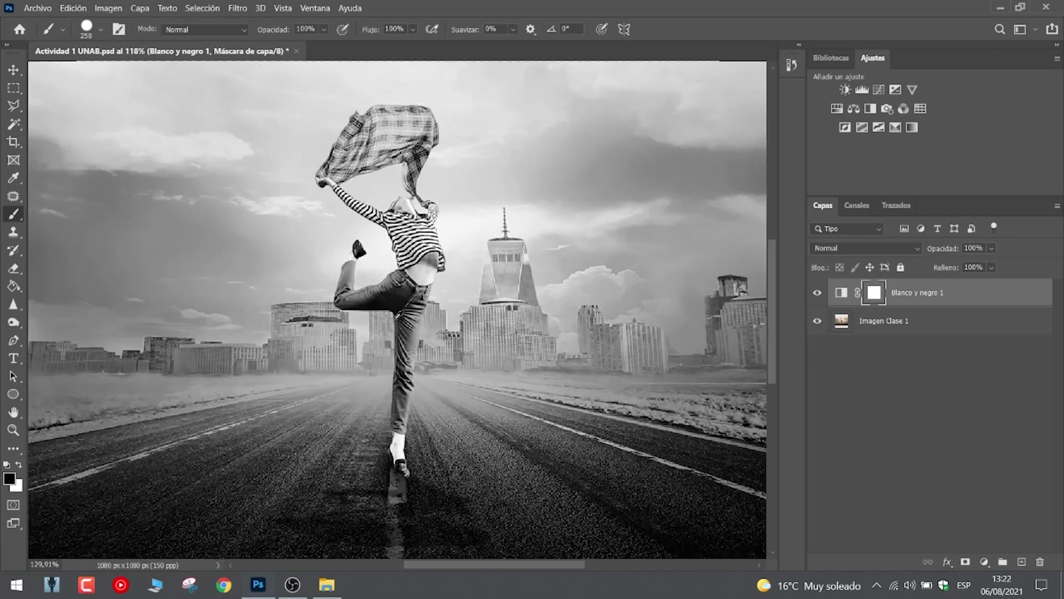
scroll(397, 317, up, 6)
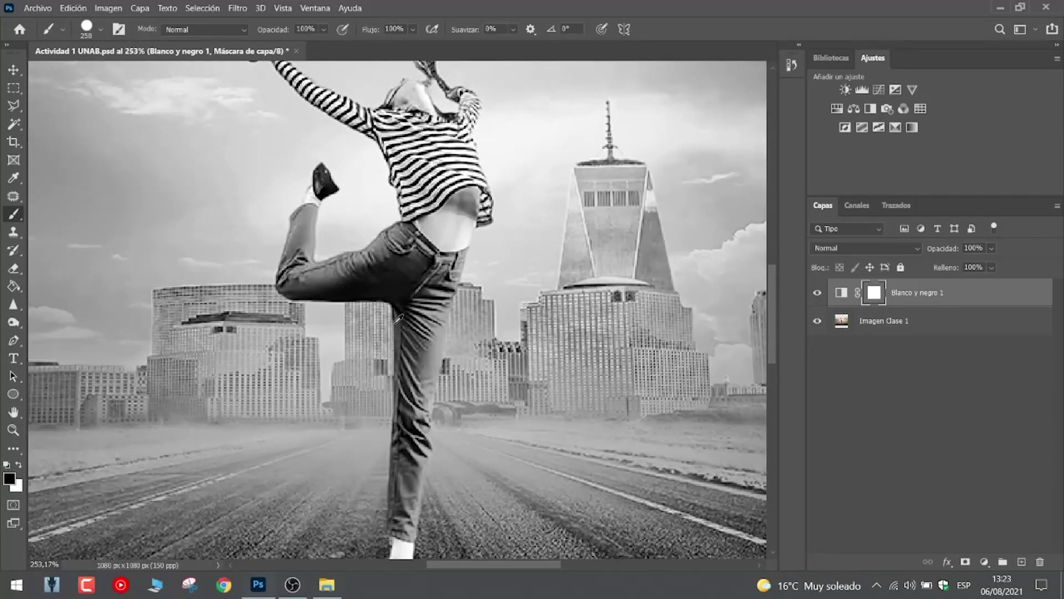
scroll(398, 317, down, 6)
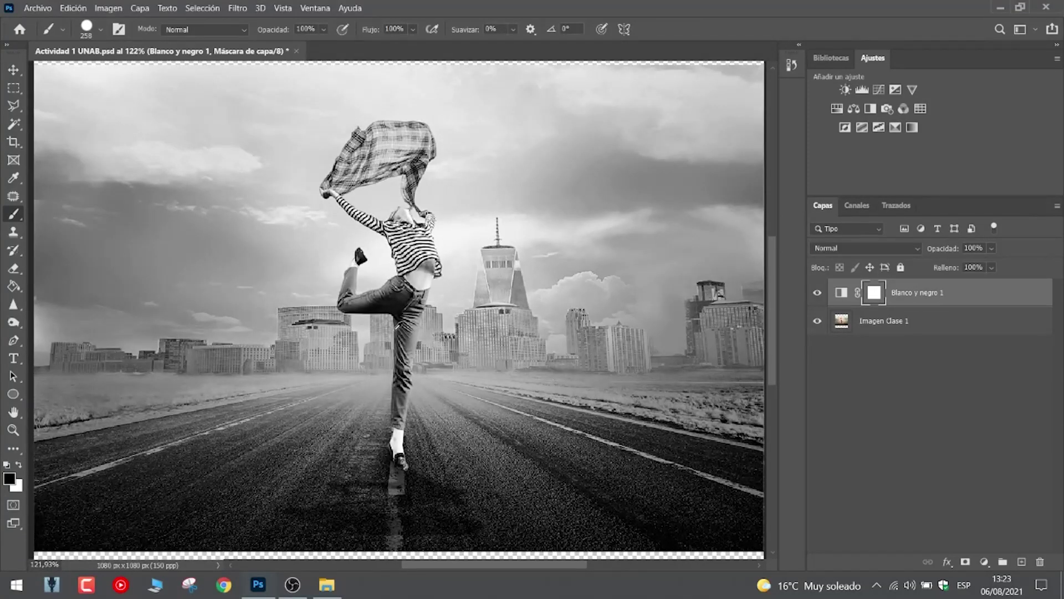
scroll(398, 327, up, 8)
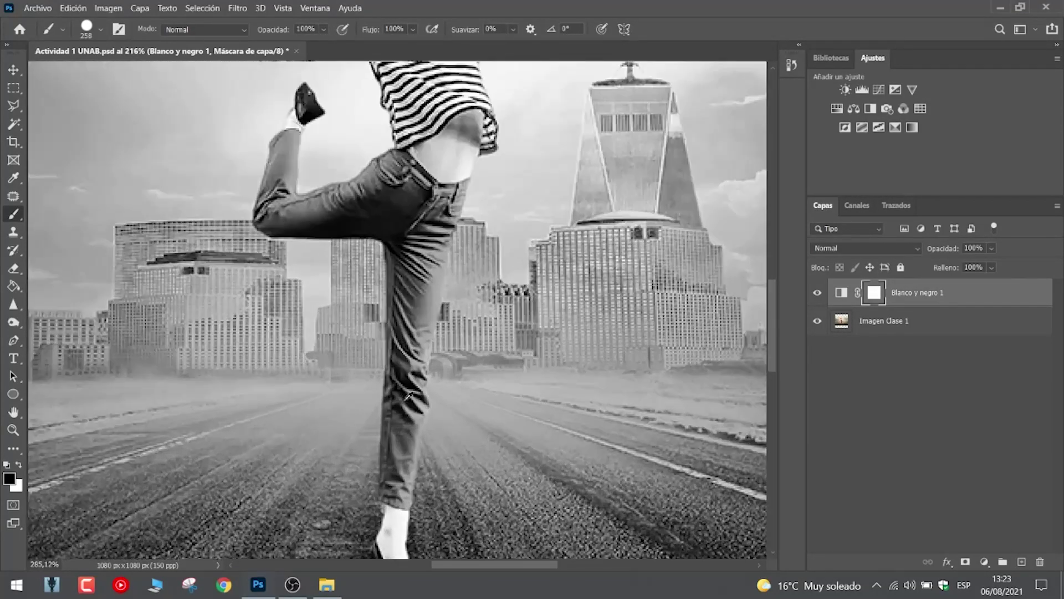
scroll(407, 396, up, 2)
scroll(407, 396, down, 15)
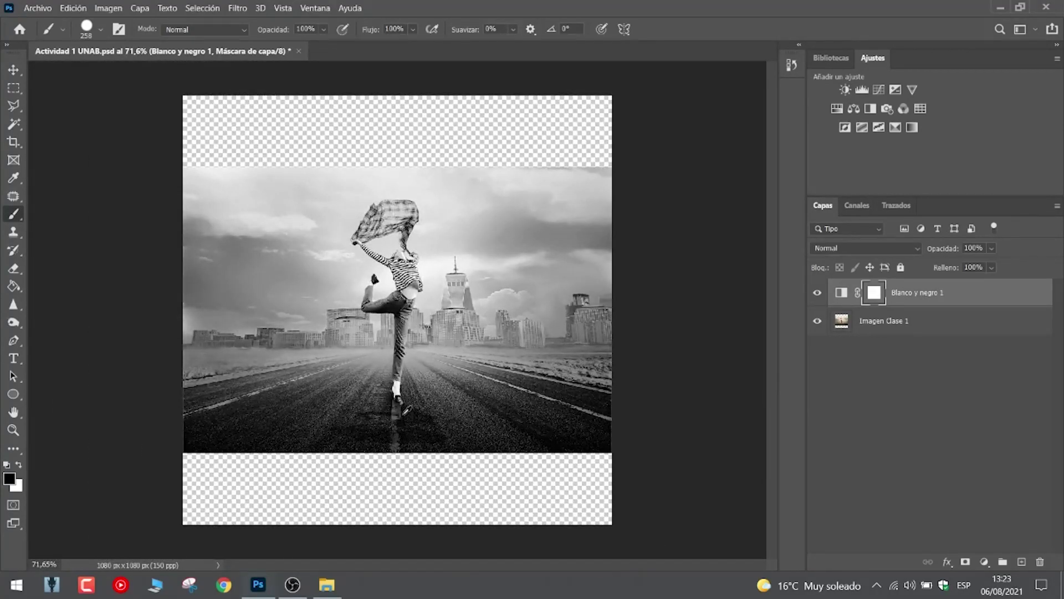
scroll(407, 412, up, 4)
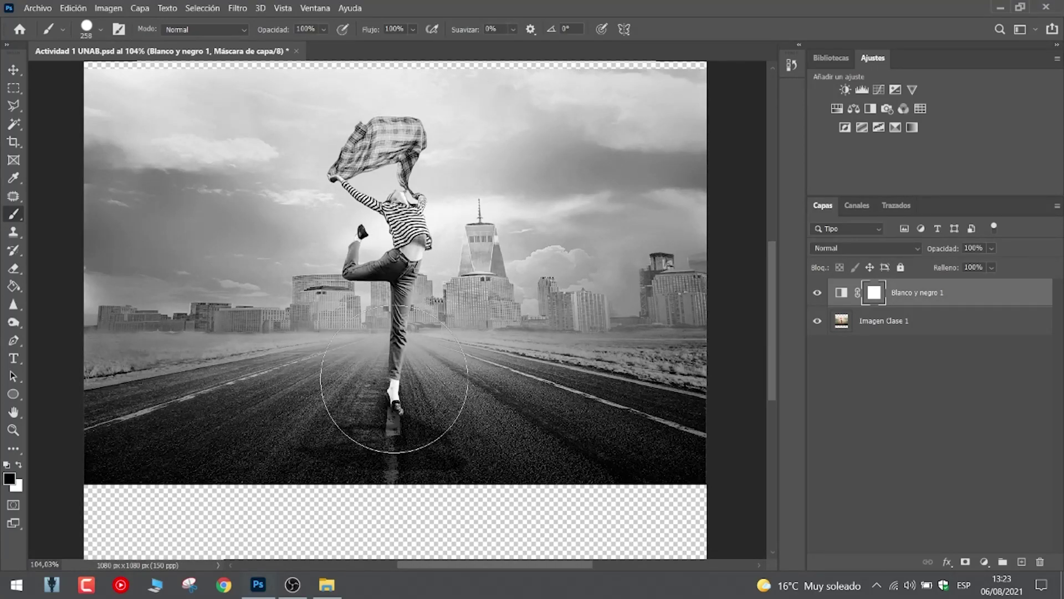
scroll(404, 363, up, 4)
scroll(412, 331, up, 3)
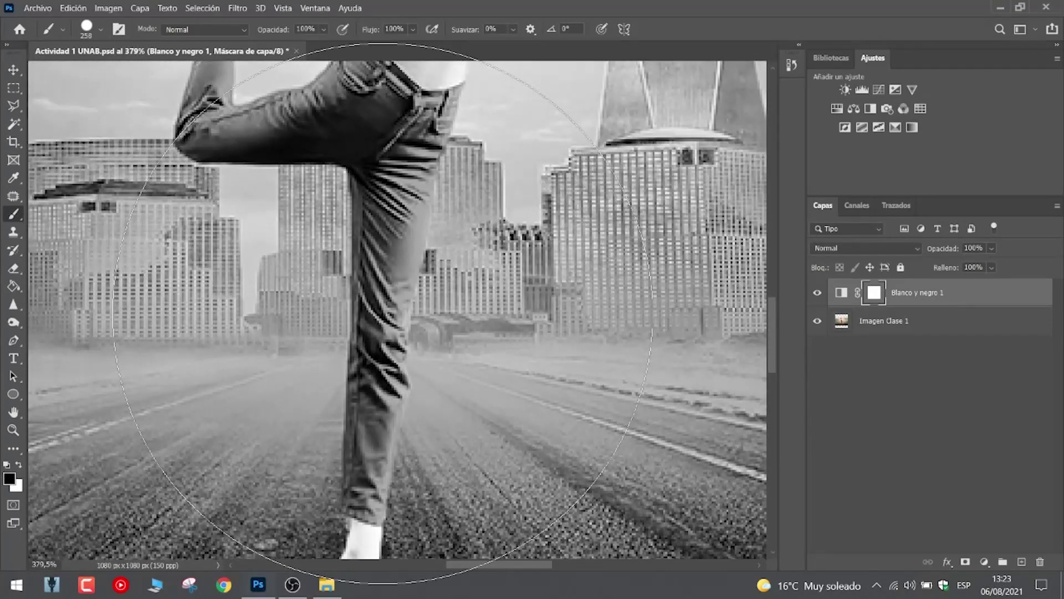
drag(428, 287, 161, 328)
mouse_move(425, 315)
mouse_down()
mouse_move(373, 321)
mouse_move(374, 335)
mouse_up()
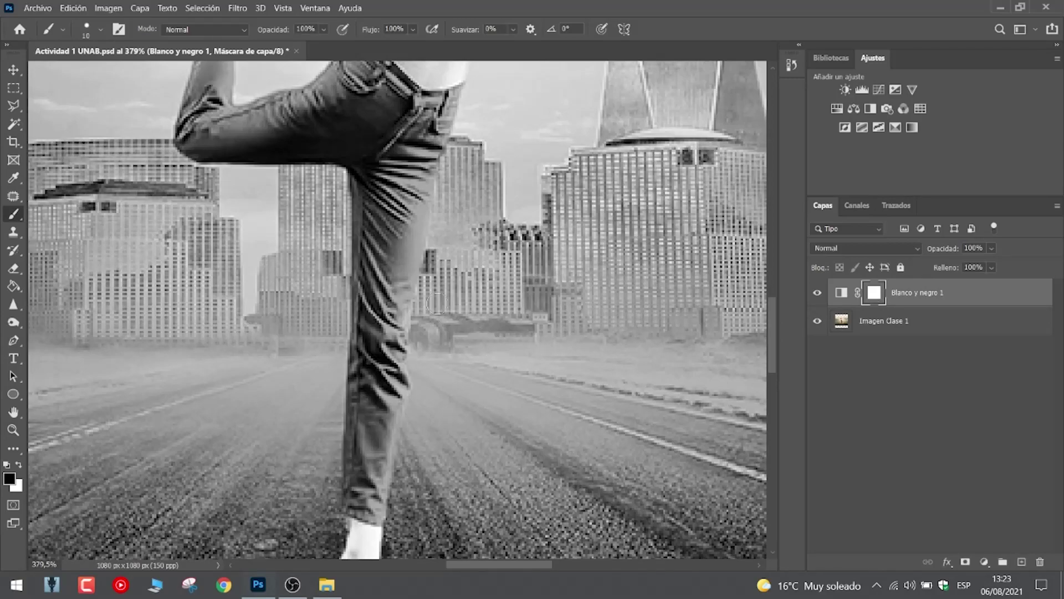
Paint black on the mask along the middle and inner side of the woman's standing trouser leg, from thigh to ankle.
click(385, 246)
drag(385, 246, 355, 500)
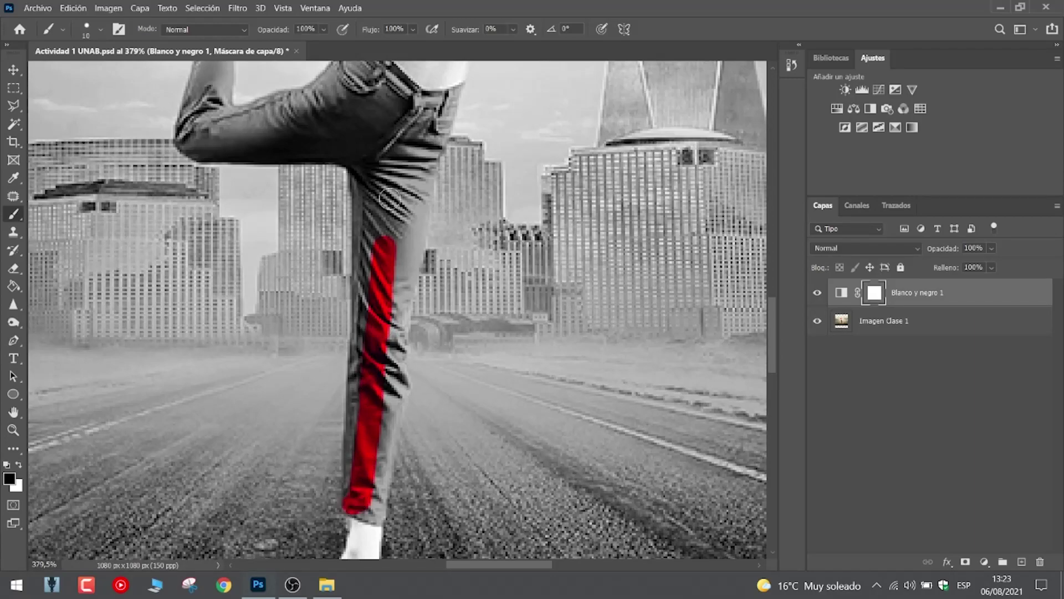
mouse_move(361, 176)
mouse_down()
mouse_move(354, 482)
mouse_move(366, 511)
mouse_up()
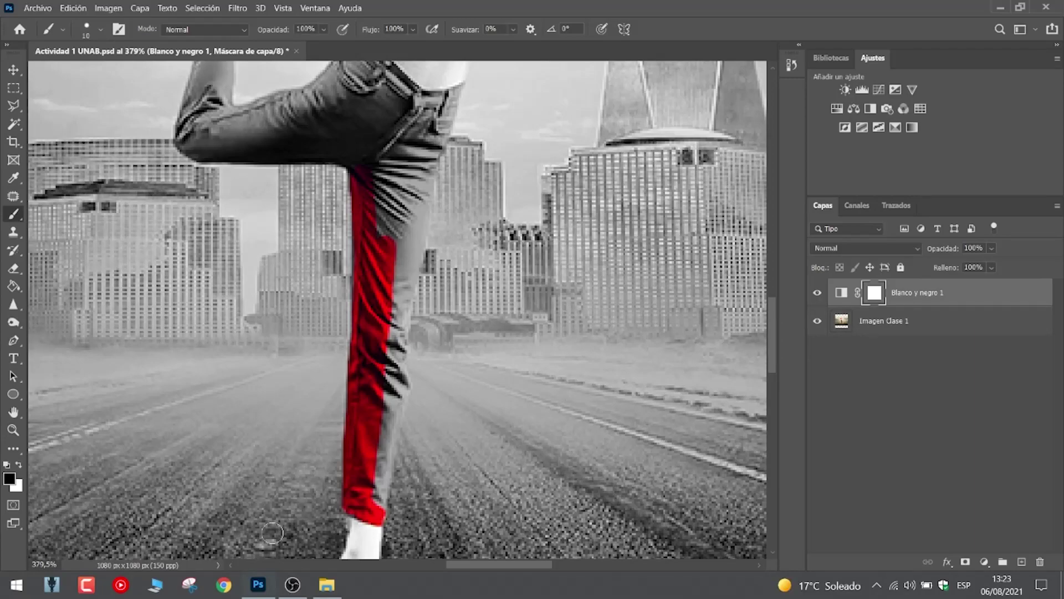
drag(372, 491, 371, 502)
mouse_move(385, 176)
mouse_down()
mouse_move(380, 236)
mouse_move(399, 177)
mouse_up()
scroll(381, 250, down, 5)
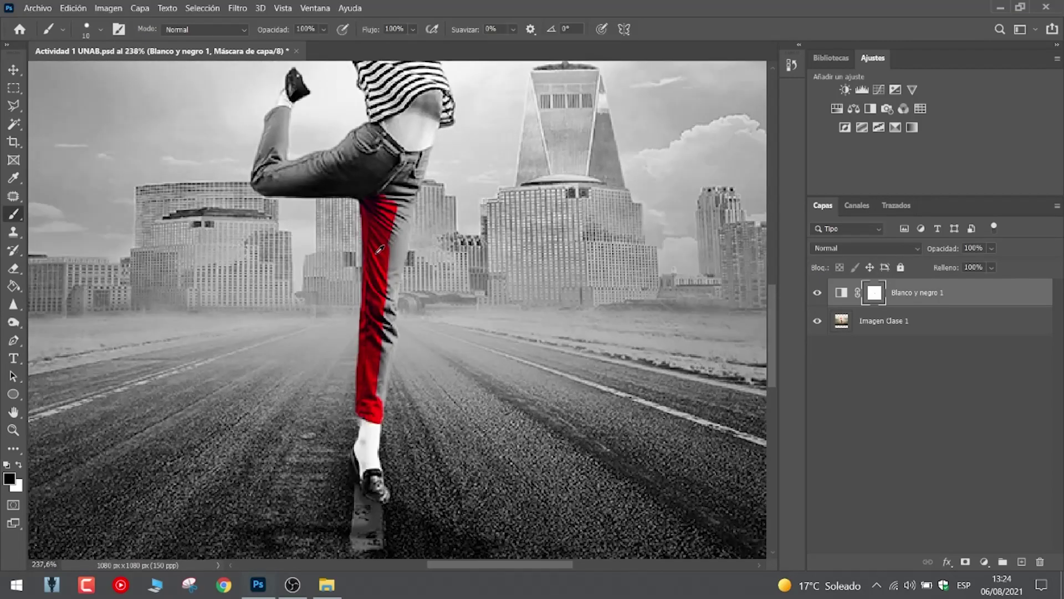
scroll(380, 250, down, 6)
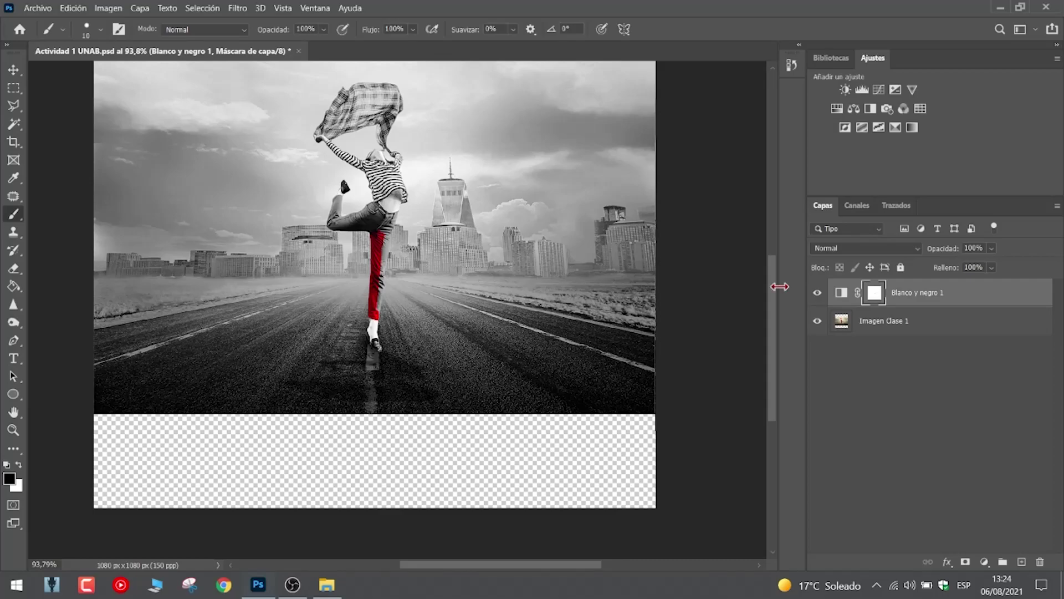
Paint black on the mask along the outer side of the standing trouser leg, refining the knee and calf edge with brush size 5.
scroll(383, 255, up, 6)
scroll(403, 215, up, 2)
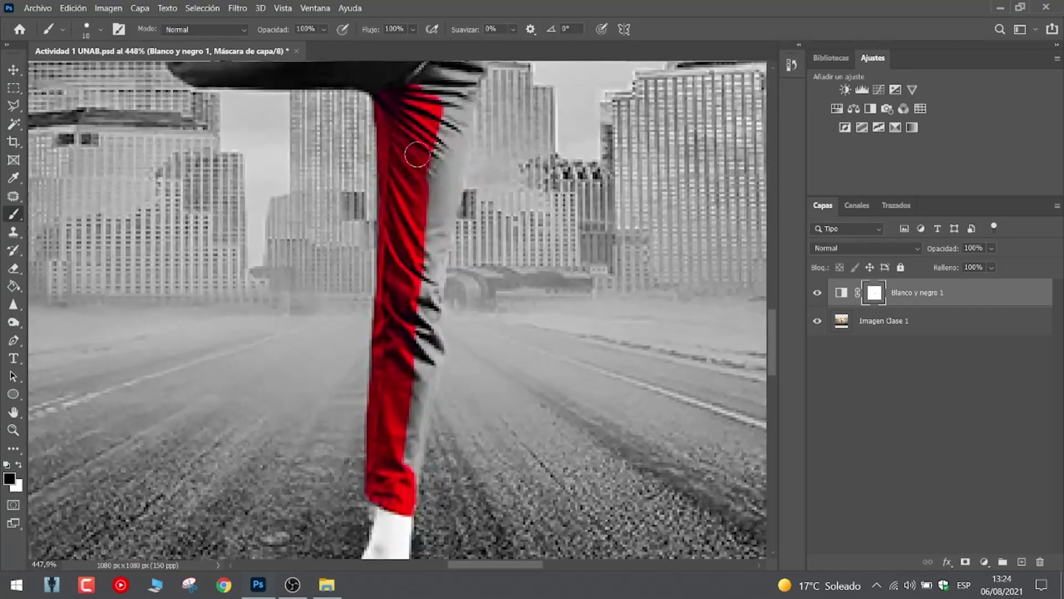
mouse_move(447, 118)
mouse_down()
mouse_move(445, 193)
mouse_move(426, 280)
mouse_up()
scroll(428, 177, down, 2)
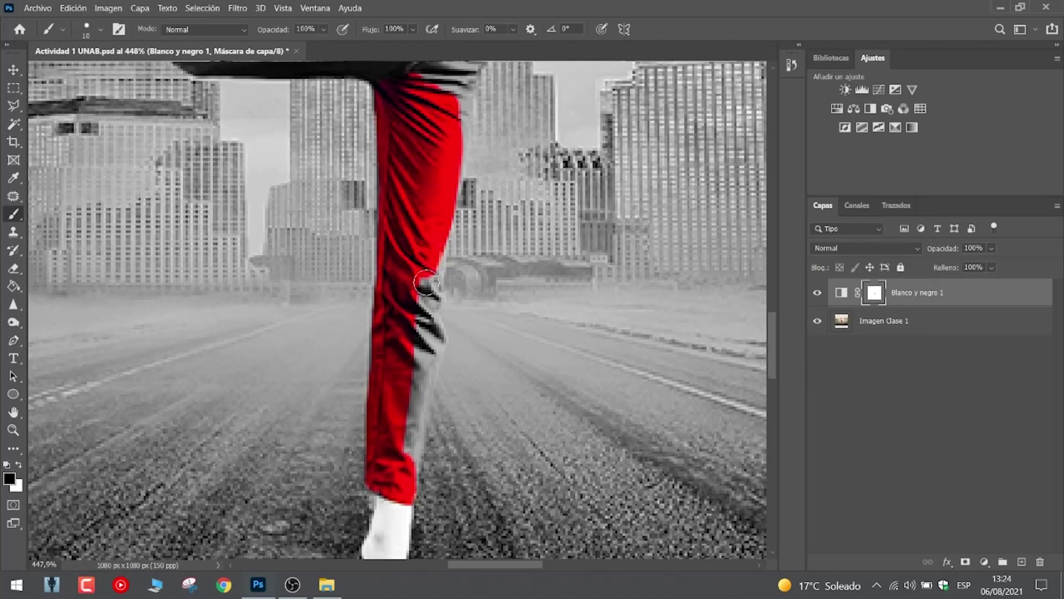
scroll(407, 421, up, 1)
mouse_move(401, 423)
mouse_down()
mouse_move(403, 439)
mouse_move(409, 320)
mouse_move(430, 252)
mouse_move(426, 203)
mouse_move(424, 236)
mouse_up()
alt+right_click(413, 288)
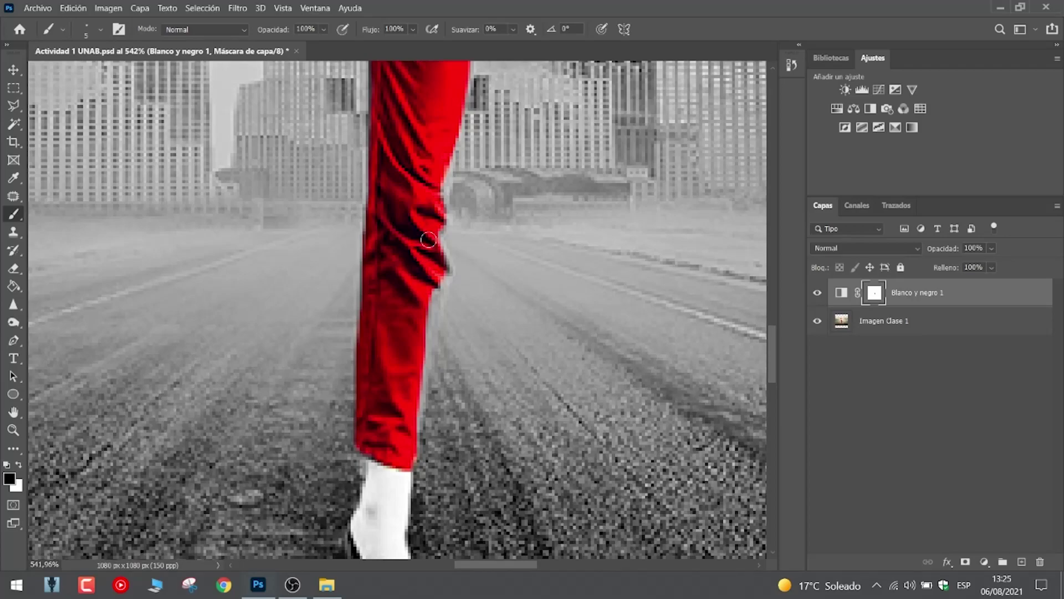
drag(448, 276, 428, 330)
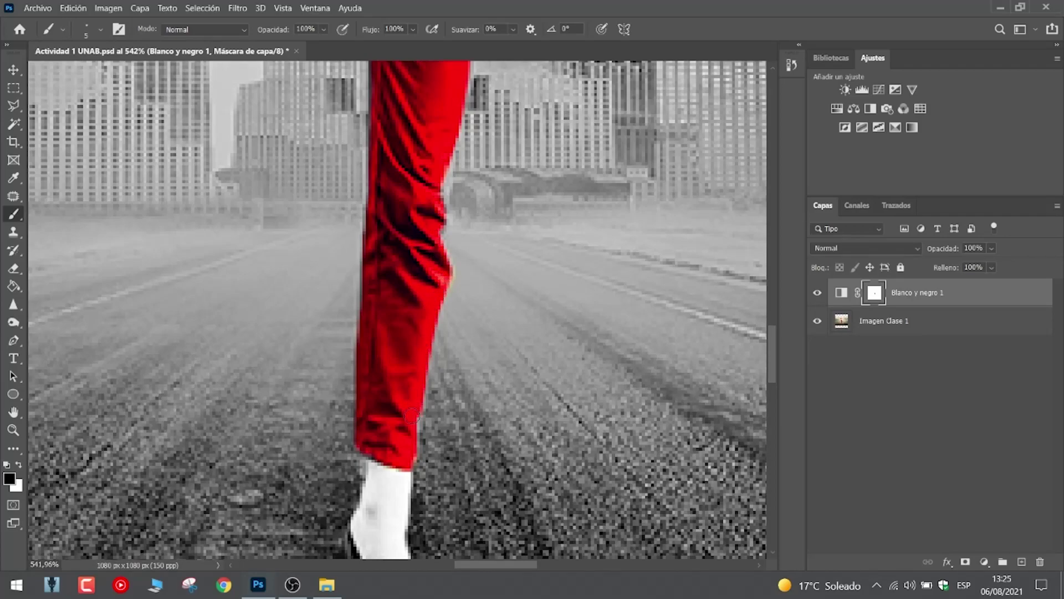
Paint black on the mask over the trousers' upper thigh, waistband and hip, enlarging the brush to 13 for the hip.
scroll(407, 445, down, 3)
scroll(438, 332, up, 2)
scroll(453, 210, up, 1)
scroll(453, 211, up, 2)
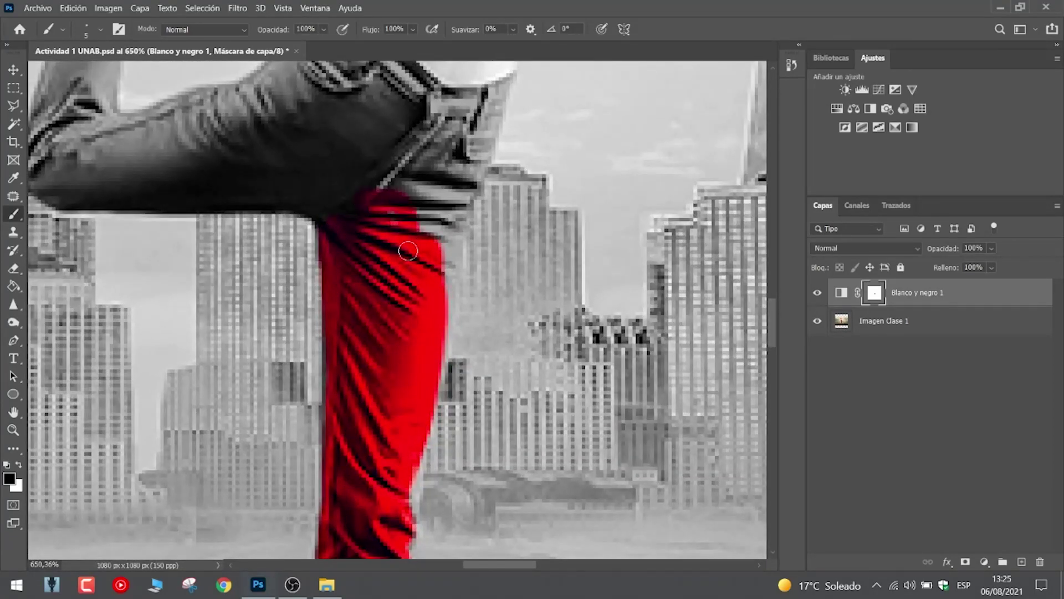
scroll(438, 221, up, 3)
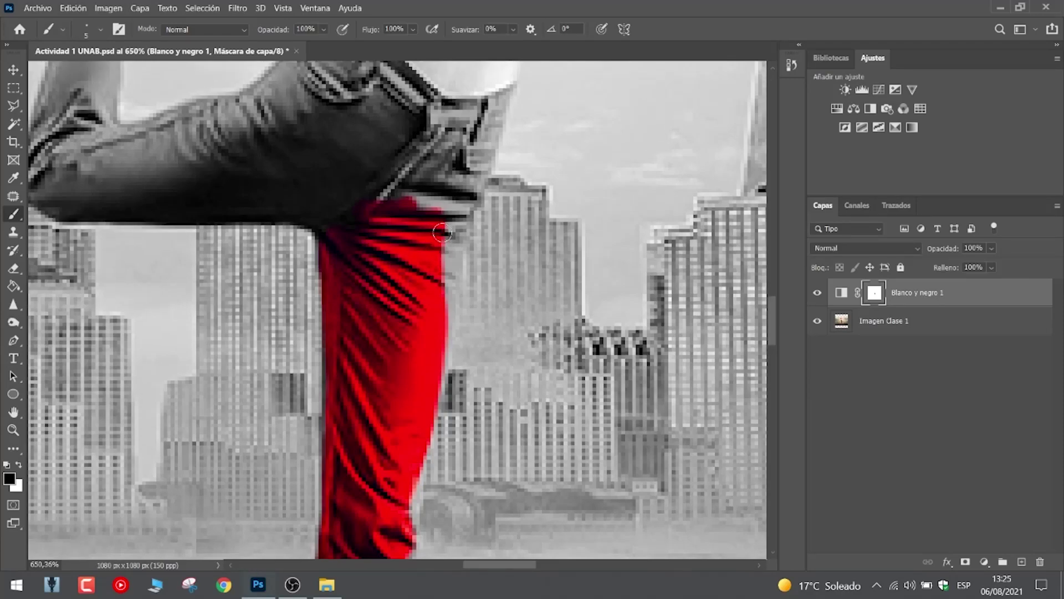
scroll(416, 183, up, 1)
mouse_move(363, 131)
mouse_down()
mouse_move(426, 206)
mouse_move(495, 205)
mouse_move(470, 299)
mouse_move(438, 333)
mouse_up()
scroll(449, 274, up, 1)
scroll(319, 123, up, 1)
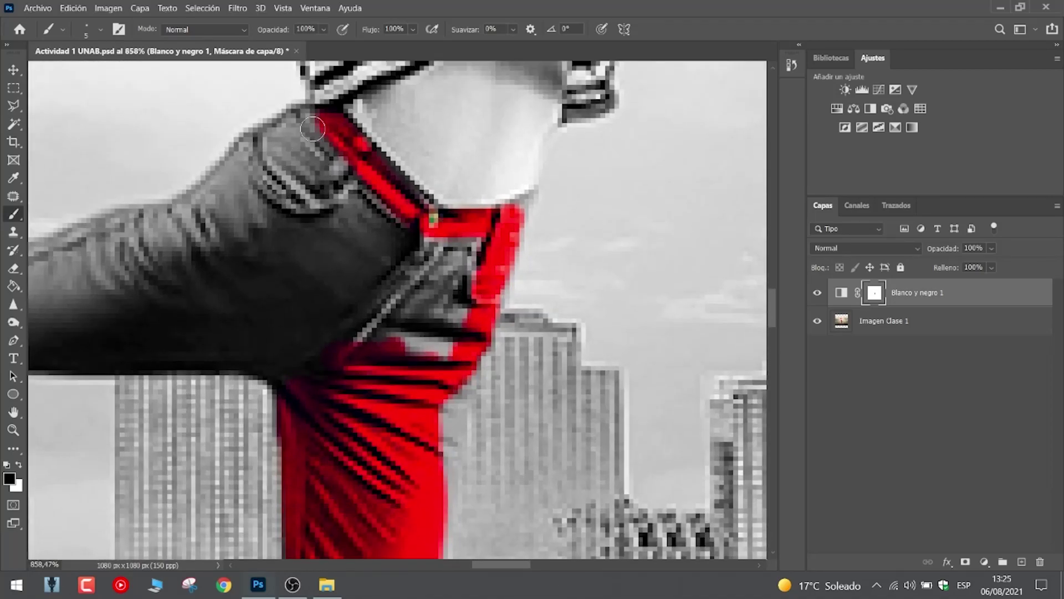
mouse_move(313, 119)
mouse_down()
mouse_move(253, 143)
mouse_move(205, 206)
mouse_move(181, 211)
mouse_move(228, 170)
mouse_move(238, 213)
mouse_move(264, 207)
mouse_move(221, 215)
mouse_move(274, 191)
mouse_move(303, 159)
mouse_move(364, 229)
mouse_move(397, 235)
mouse_move(424, 347)
mouse_move(459, 258)
mouse_move(371, 323)
mouse_move(257, 306)
mouse_up()
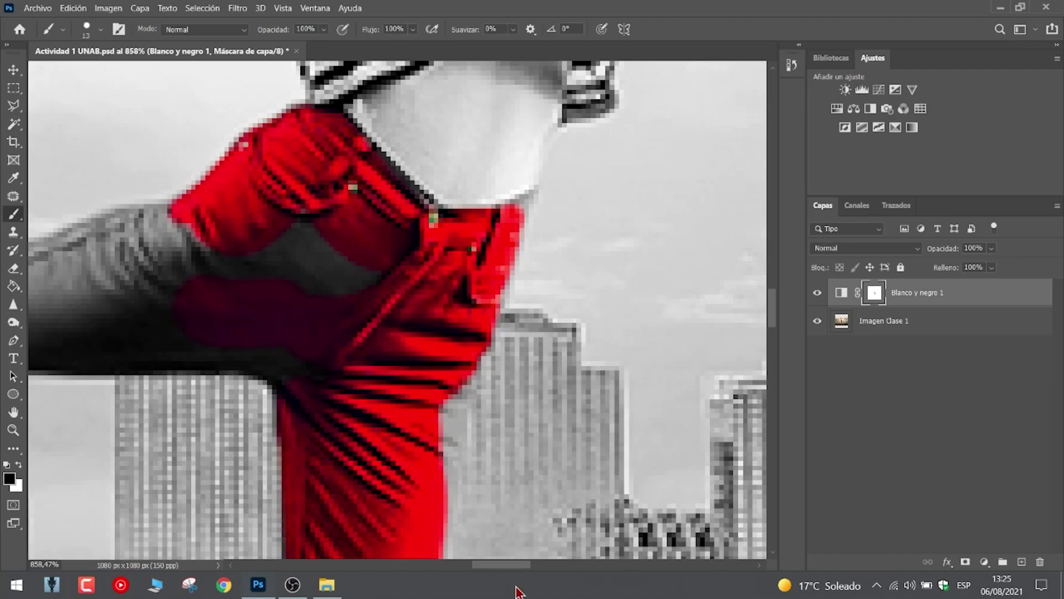
Paint black on the mask over the raised thigh up to the knee, using brush size 4 for the edges and 16 for the inside.
drag(496, 569, 467, 570)
drag(519, 176, 494, 171)
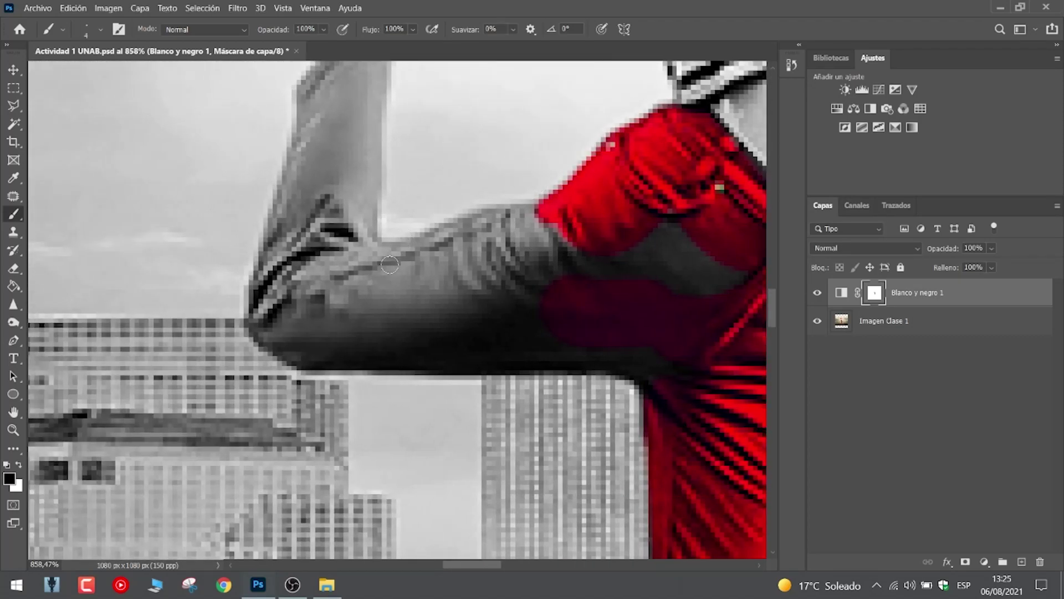
click(380, 251)
mouse_move(380, 251)
mouse_down()
mouse_move(418, 253)
mouse_move(482, 217)
mouse_move(554, 213)
mouse_up()
drag(345, 360, 491, 365)
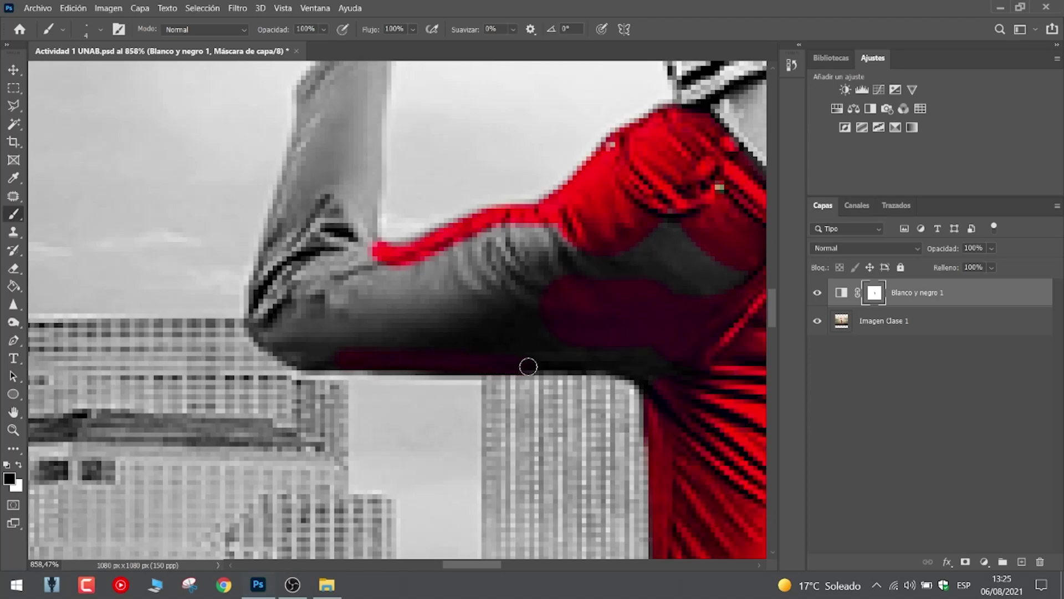
mouse_move(614, 304)
mouse_down()
mouse_move(671, 301)
mouse_move(653, 287)
mouse_move(706, 261)
mouse_move(723, 285)
mouse_up()
mouse_move(541, 262)
mouse_down()
mouse_move(570, 262)
mouse_move(517, 258)
mouse_move(374, 295)
mouse_move(364, 312)
mouse_move(538, 309)
mouse_move(446, 307)
mouse_up()
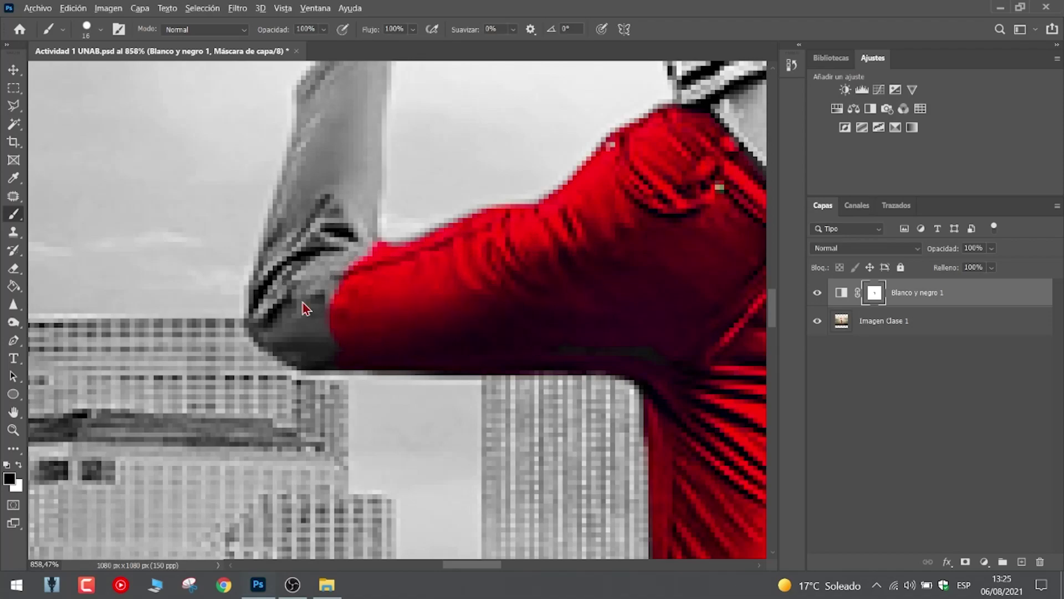
drag(306, 296, 262, 310)
Paint black on the mask over the raised leg's lower part, and reduce the brush size to 1 for fine edge work.
scroll(288, 249, up, 3)
mouse_move(308, 181)
mouse_down()
mouse_move(299, 383)
mouse_move(382, 144)
mouse_move(371, 321)
mouse_up()
scroll(310, 299, up, 3)
key(bracketleft)
key(bracketleft)
key(bracketleft)
key(bracketleft)
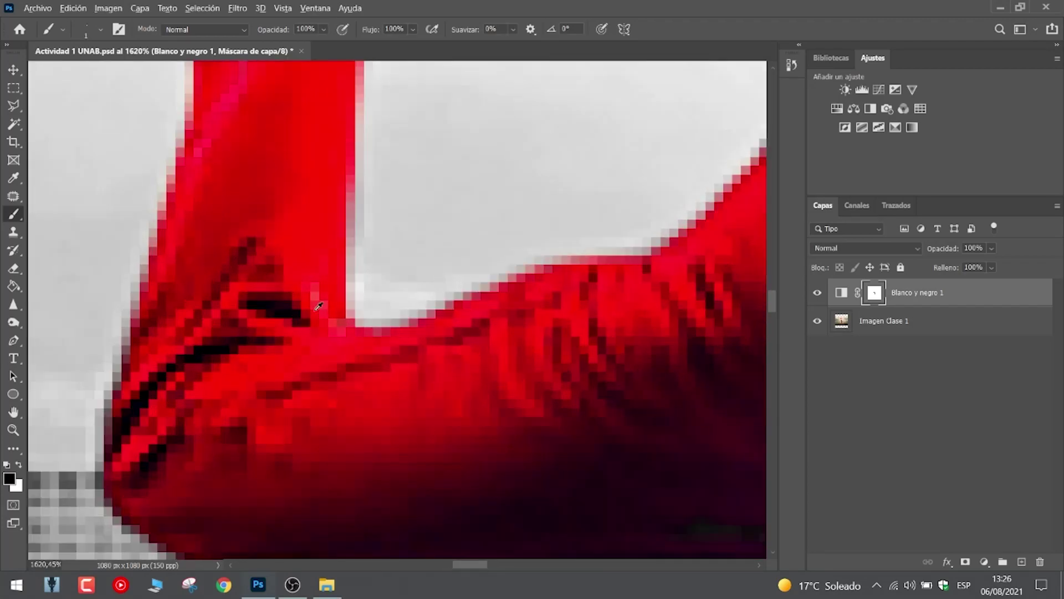
scroll(323, 256, down, 3)
scroll(444, 400, up, 3)
scroll(381, 344, down, 3)
scroll(358, 219, up, 2)
Paint black on the Blanco y negro 1 mask over the plaid cloth above the woman to restore its red colour.
drag(358, 220, 408, 219)
drag(358, 167, 472, 244)
scroll(127, 377, up, 3)
mouse_move(319, 329)
mouse_down()
mouse_move(264, 349)
mouse_move(398, 116)
mouse_move(480, 372)
mouse_move(626, 332)
mouse_up()
drag(416, 166, 383, 410)
scroll(388, 333, down, 2)
drag(440, 205, 465, 183)
drag(499, 415, 351, 197)
key(bracketleft)
key(bracketleft)
key(bracketleft)
mouse_move(410, 341)
mouse_down()
mouse_move(624, 397)
mouse_move(687, 371)
mouse_up()
scroll(665, 332, down, 2)
scroll(715, 266, up, 3)
drag(601, 352, 713, 167)
scroll(682, 183, up, 3)
drag(704, 288, 654, 100)
scroll(640, 233, up, 1)
scroll(640, 233, up, 2)
drag(663, 169, 458, 113)
Paint black on the mask along the cloth's narrow tail down to the hand with brush size 2.
scroll(287, 245, up, 2)
scroll(287, 245, down, 4)
scroll(377, 354, up, 5)
key(bracketleft)
key(bracketleft)
key(bracketleft)
drag(379, 368, 468, 457)
drag(452, 438, 397, 358)
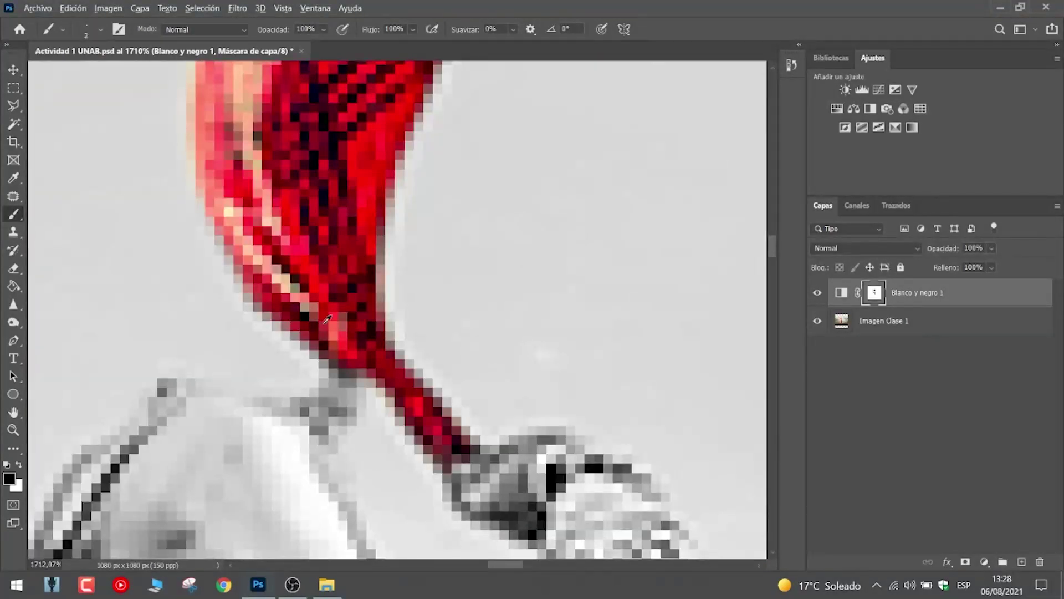
Enlarge the brush to 8 and paint black on the mask along the plaid cloth's grey upper edge.
scroll(327, 319, down, 8)
scroll(276, 269, up, 8)
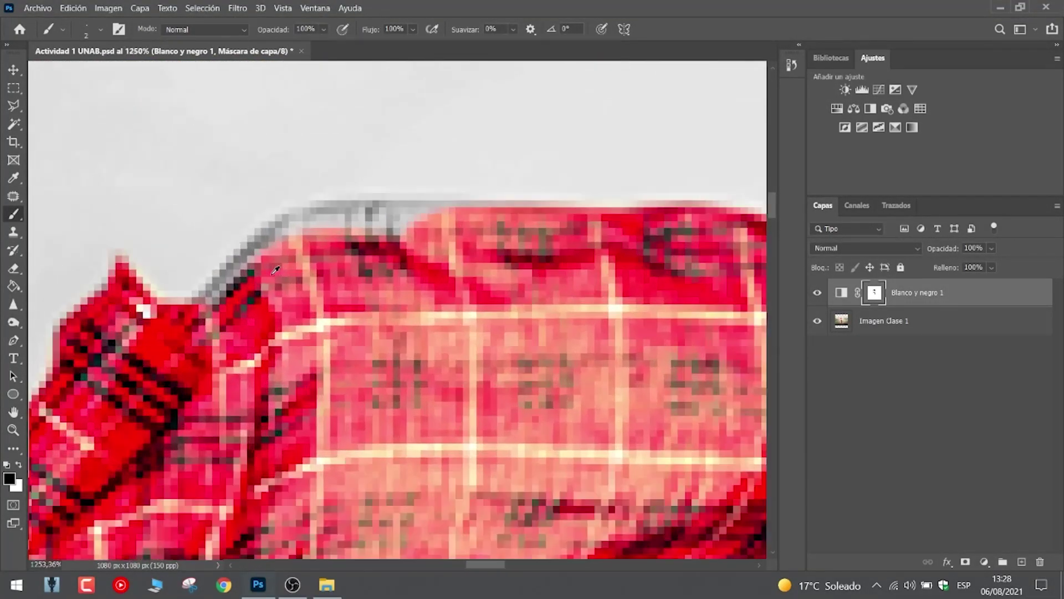
scroll(276, 270, up, 1)
key(bracketright)
key(bracketright)
key(bracketright)
key(bracketright)
key(bracketright)
key(bracketright)
mouse_move(226, 324)
mouse_down()
mouse_move(211, 288)
mouse_move(261, 241)
mouse_move(304, 224)
mouse_move(328, 185)
mouse_move(314, 194)
mouse_move(340, 194)
mouse_move(336, 181)
mouse_move(449, 116)
mouse_move(382, 211)
mouse_move(470, 207)
mouse_move(551, 185)
mouse_move(712, 191)
mouse_up()
Paint white on the mask to remove the colour spill above the cloth's upper edge, and restore black as foreground colour.
scroll(522, 302, down, 3)
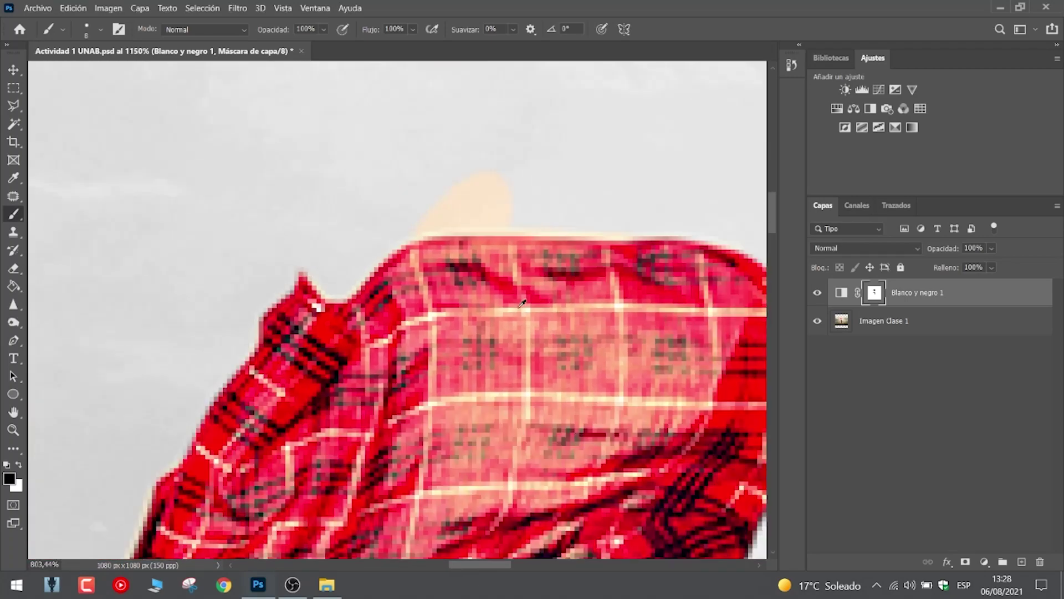
scroll(522, 302, down, 3)
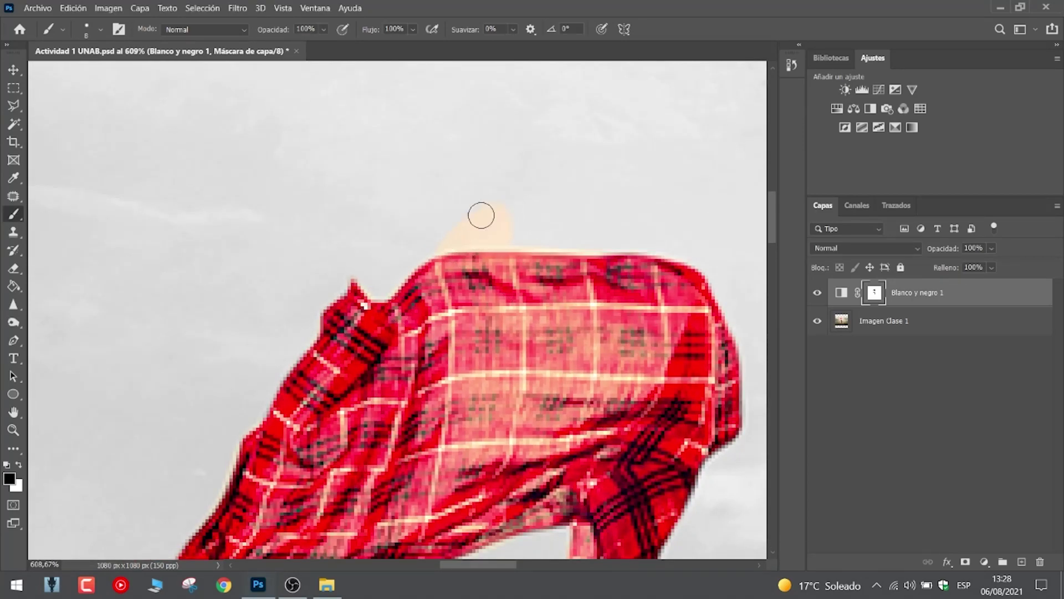
scroll(509, 219, up, 2)
scroll(508, 219, up, 1)
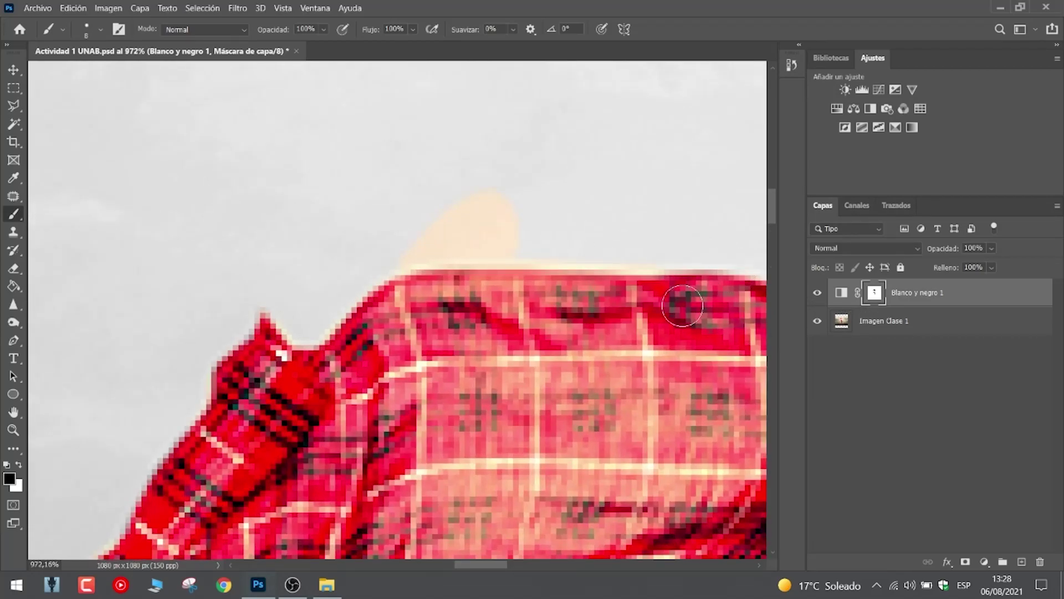
scroll(512, 294, up, 1)
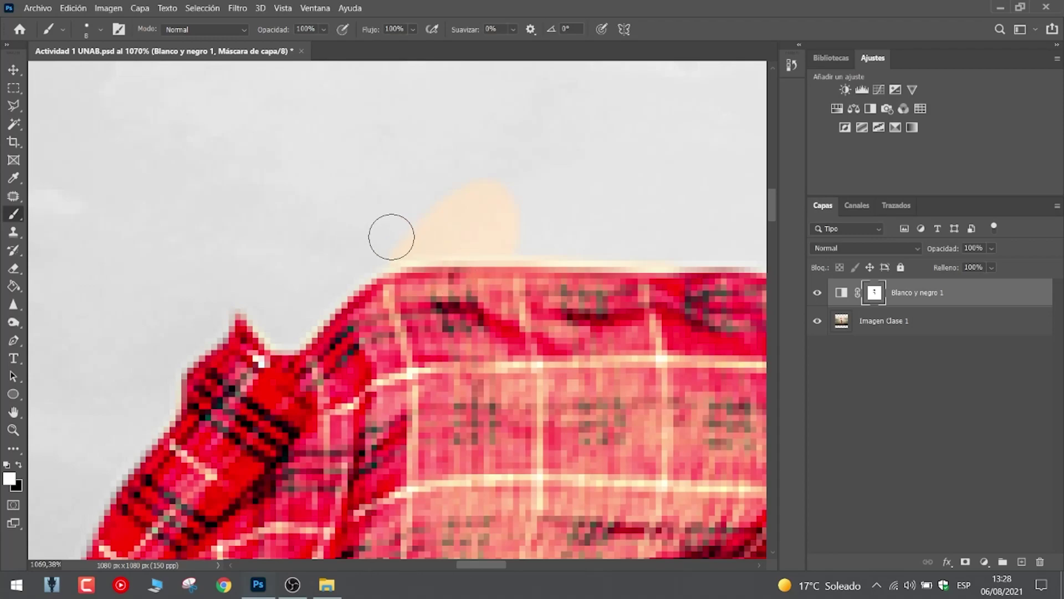
mouse_move(390, 237)
mouse_down()
mouse_move(376, 244)
mouse_move(500, 237)
mouse_up()
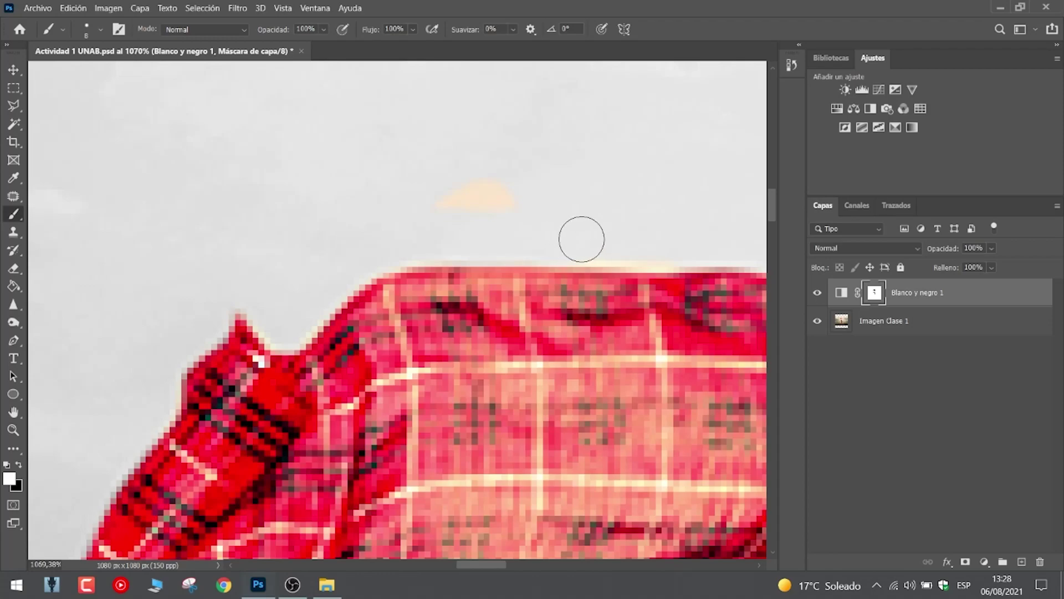
drag(482, 190, 421, 186)
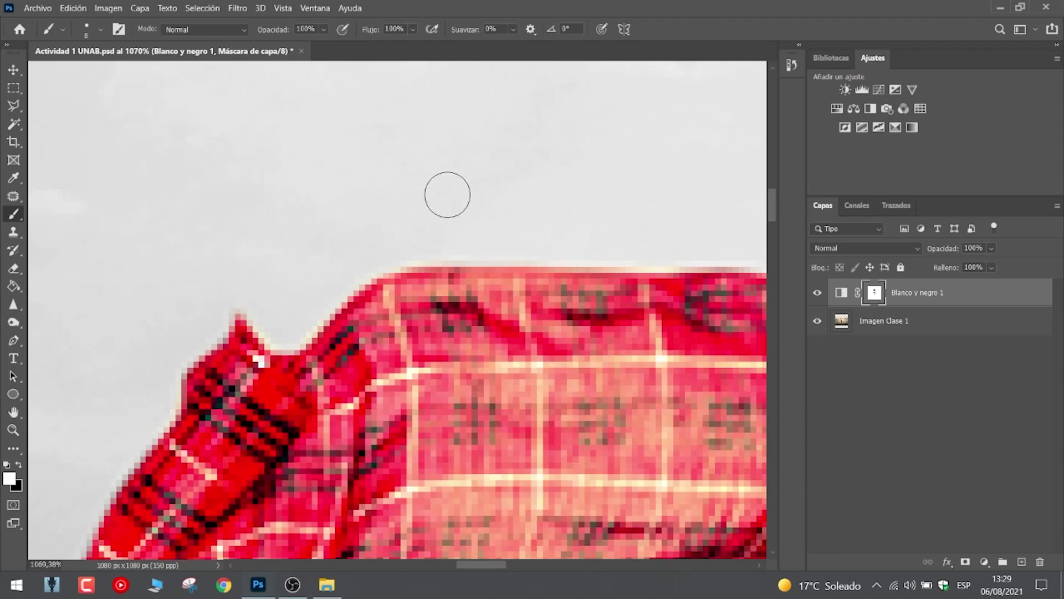
key(x)
Examine the recoloured cloth and trousers up close and in the whole composition.
scroll(470, 333, down, 2)
scroll(470, 333, down, 6)
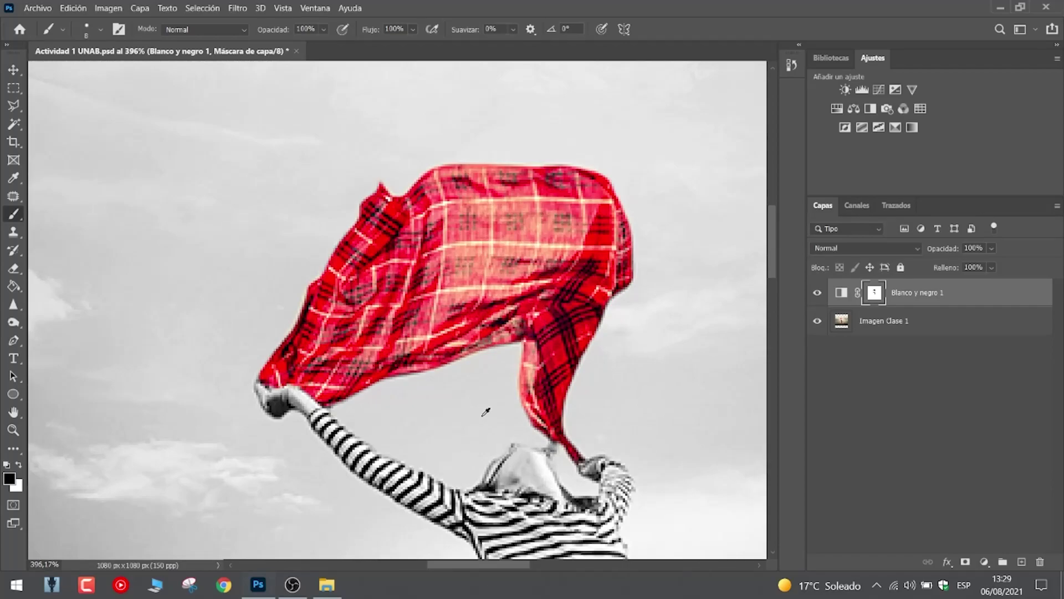
scroll(482, 417, down, 4)
scroll(479, 414, down, 4)
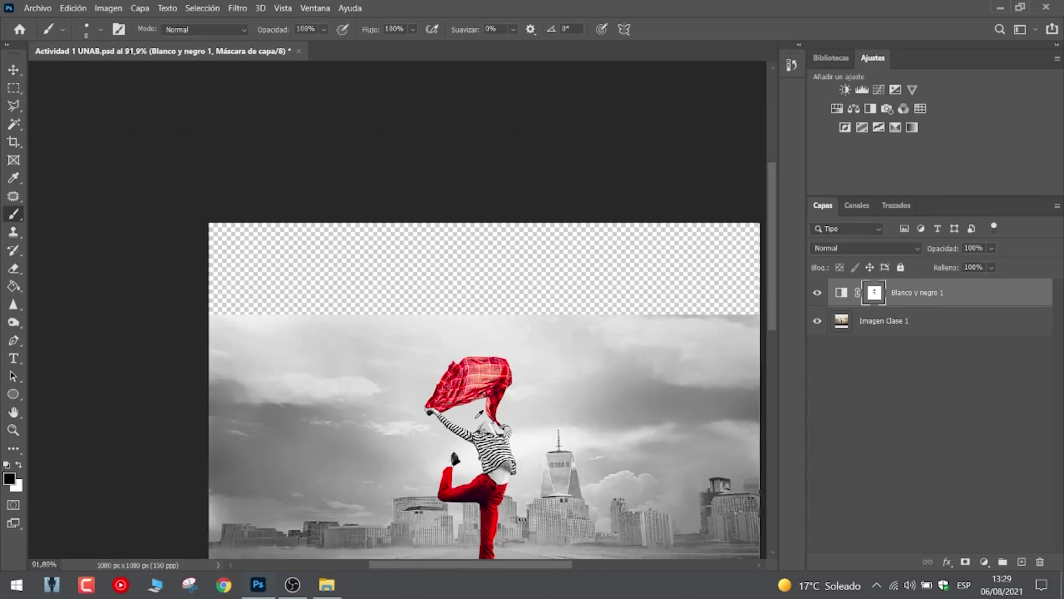
scroll(423, 327, up, 1)
scroll(424, 328, up, 1)
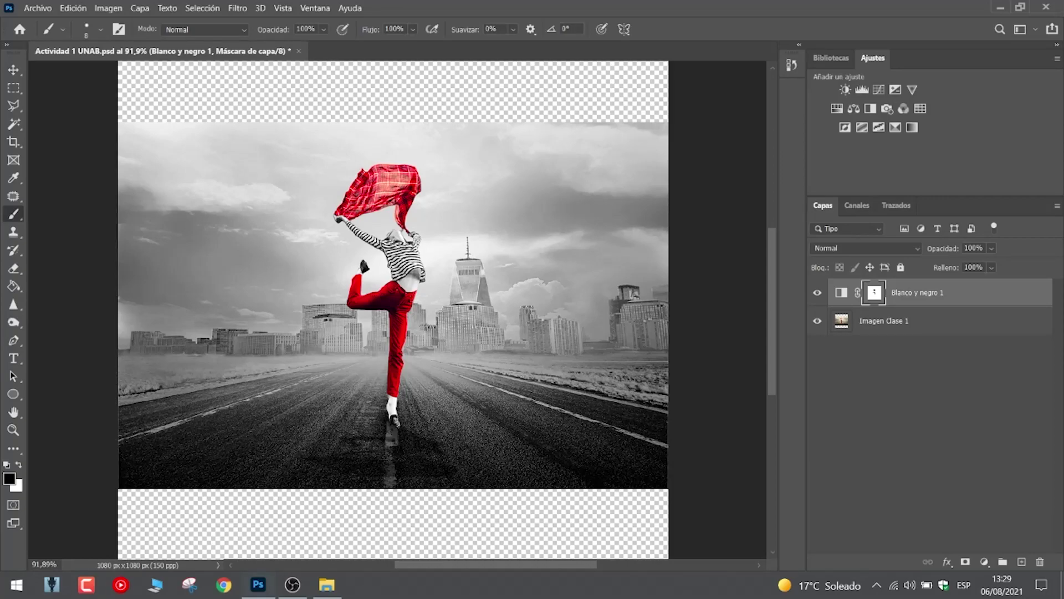
scroll(395, 327, up, 12)
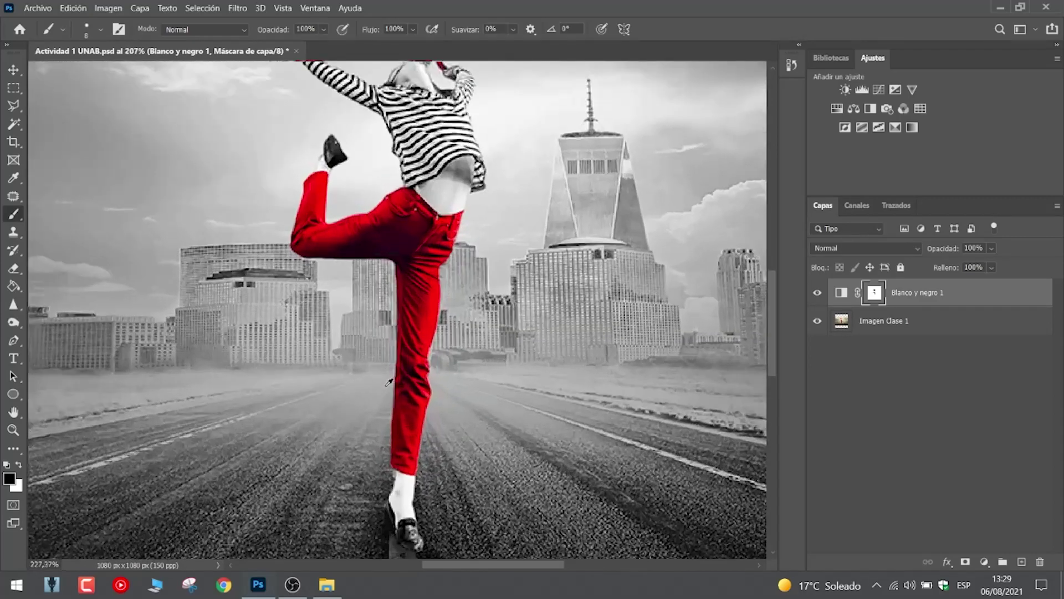
scroll(395, 327, up, 1)
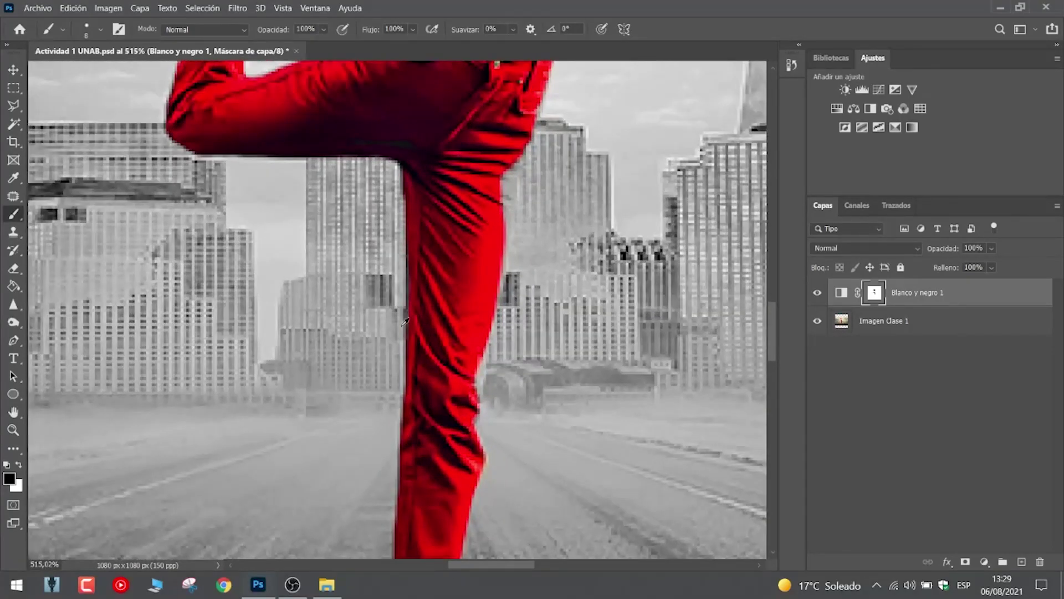
scroll(403, 332, up, 1)
scroll(404, 333, down, 12)
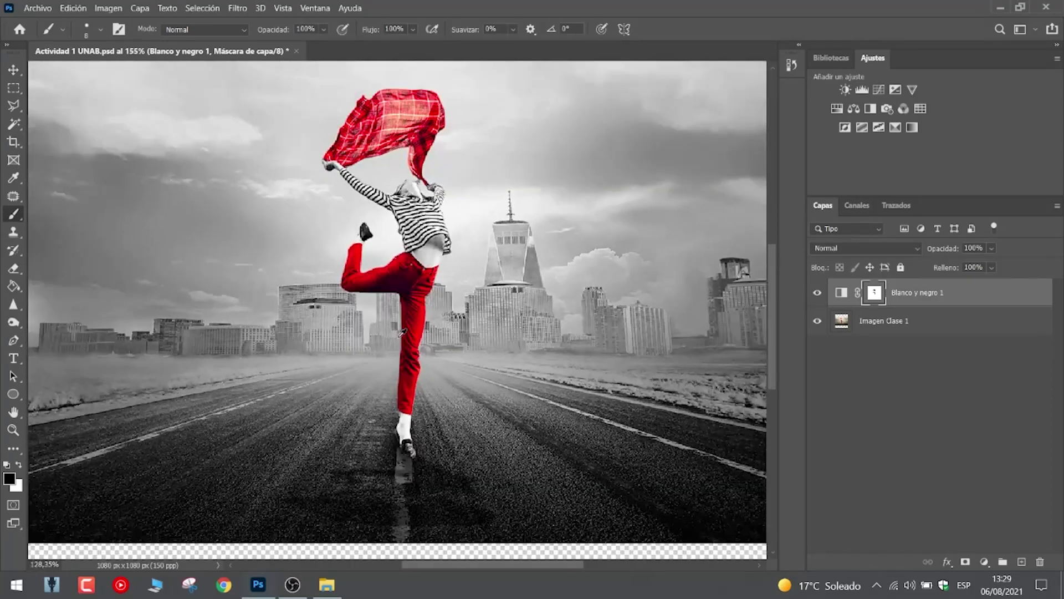
scroll(402, 332, down, 2)
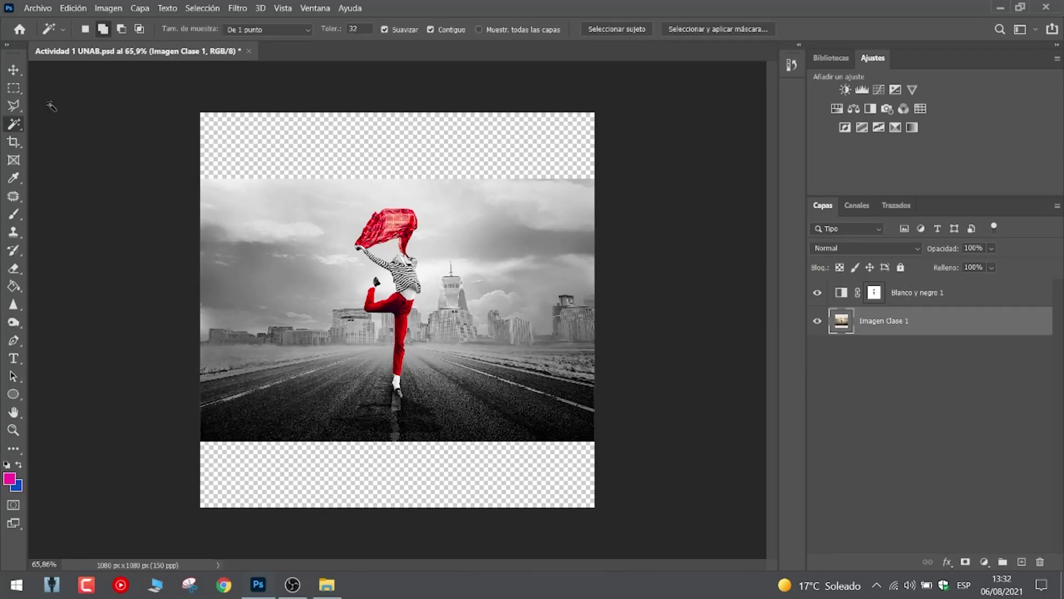
Create a new empty layer and move it beneath the Imagen Clase 1 layer.
click(10, 77)
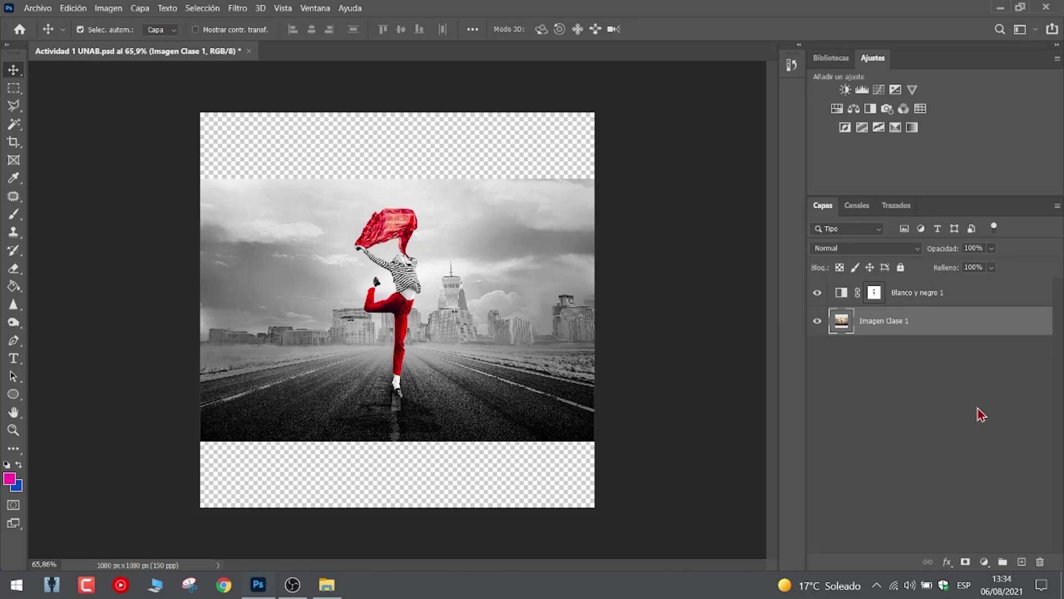
click(1023, 562)
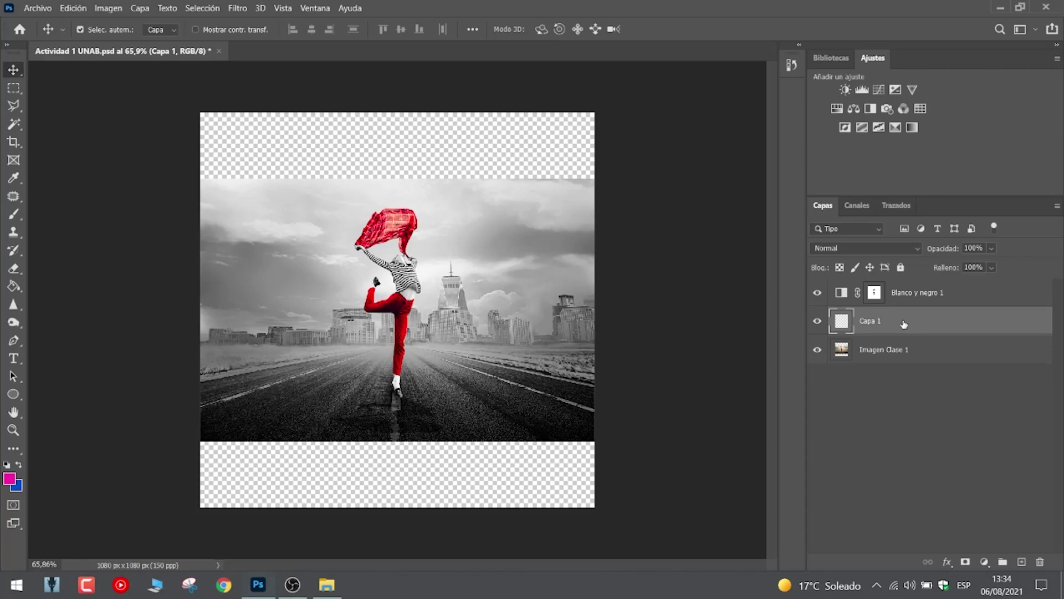
drag(905, 321, 969, 410)
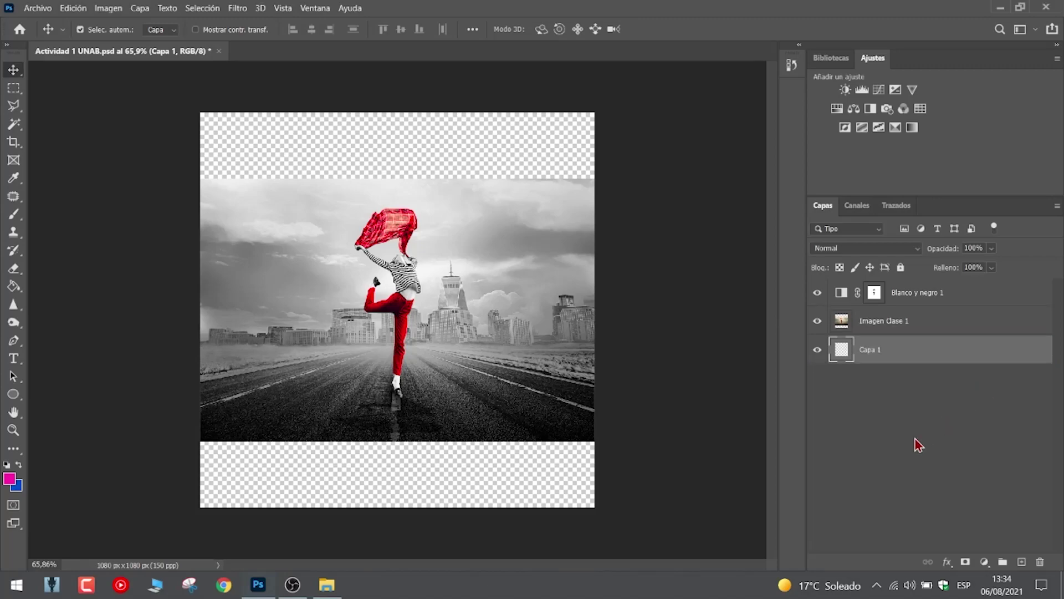
Rename the new lowest layer as Fondo and save the document.
double_click(869, 351)
text(Fondo)
key(Return)
click(34, 8)
click(89, 157)
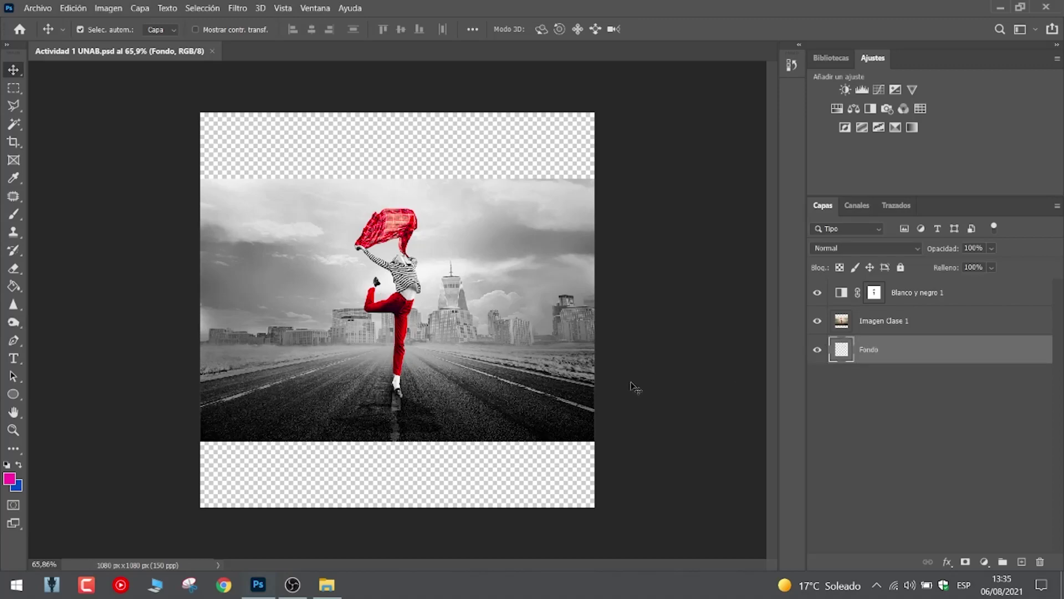
Choose the Brush tool and set the foreground colour to a red sampled from the woman's trousers.
click(14, 214)
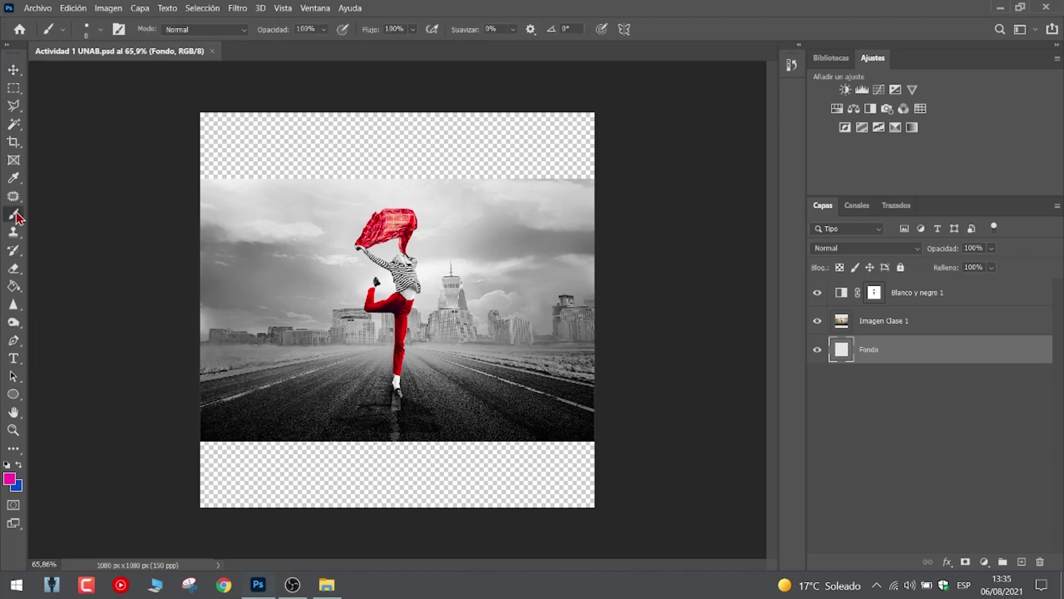
click(10, 480)
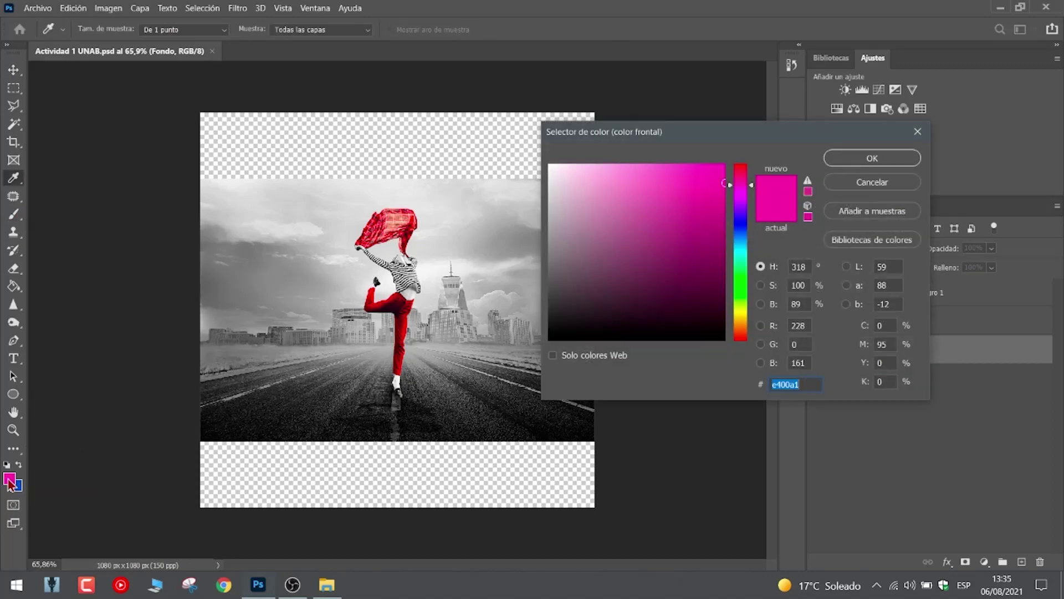
click(743, 168)
drag(745, 168, 749, 167)
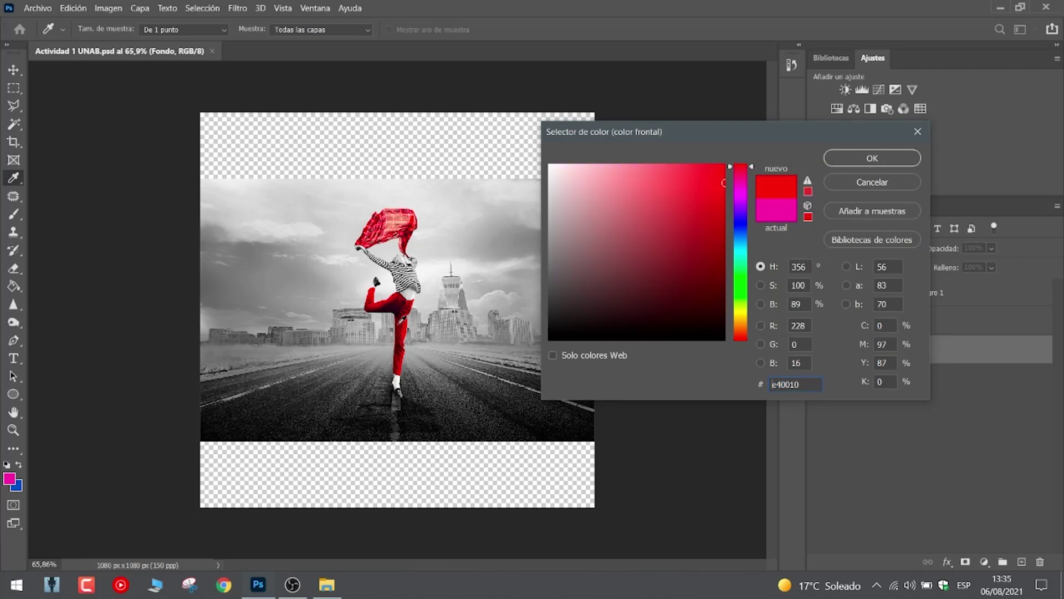
click(401, 325)
click(872, 158)
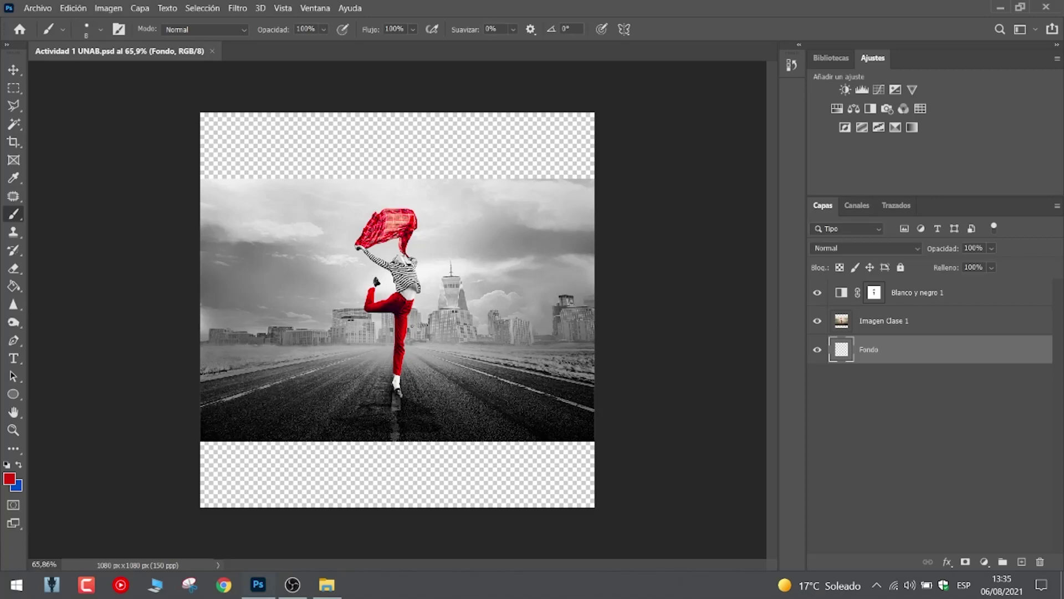
click(14, 286)
right_click(13, 286)
click(40, 284)
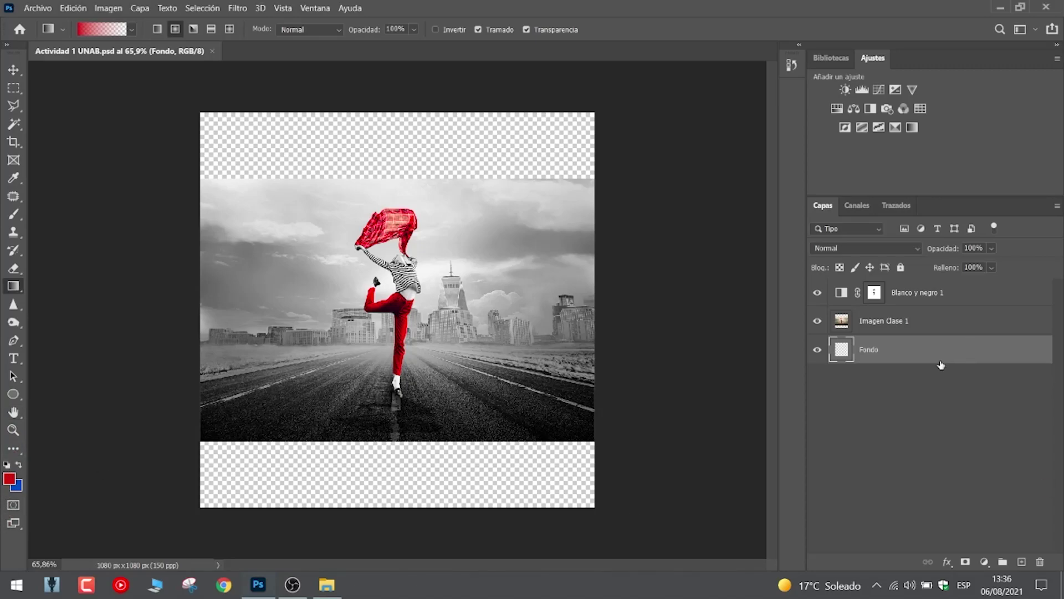
click(13, 215)
drag(323, 195, 413, 181)
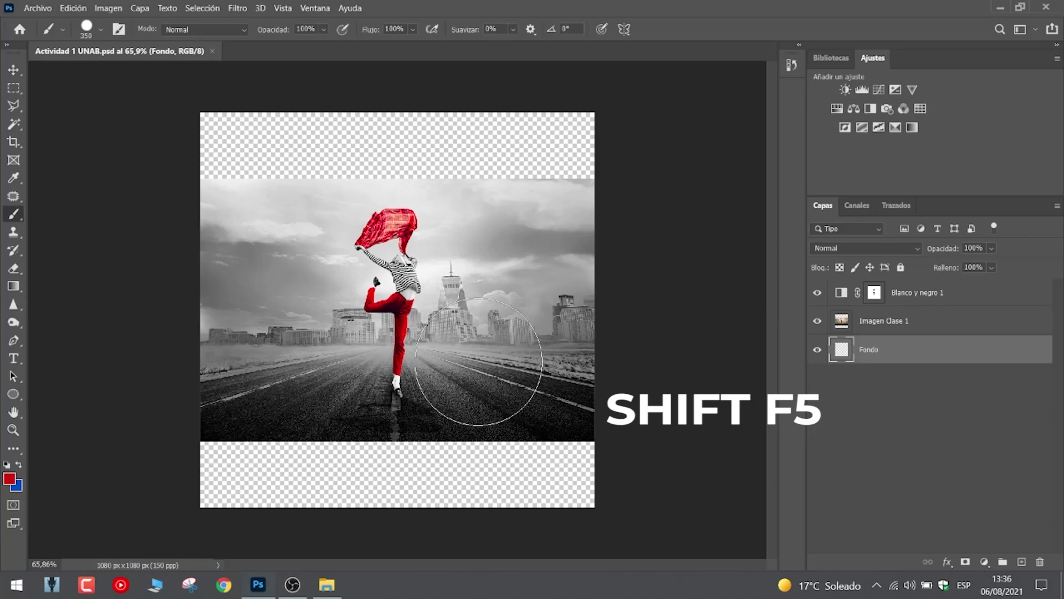
Fill the Fondo layer with the red foreground colour (Color frontal) in Normal mode at 100% opacity.
key(shift+F5)
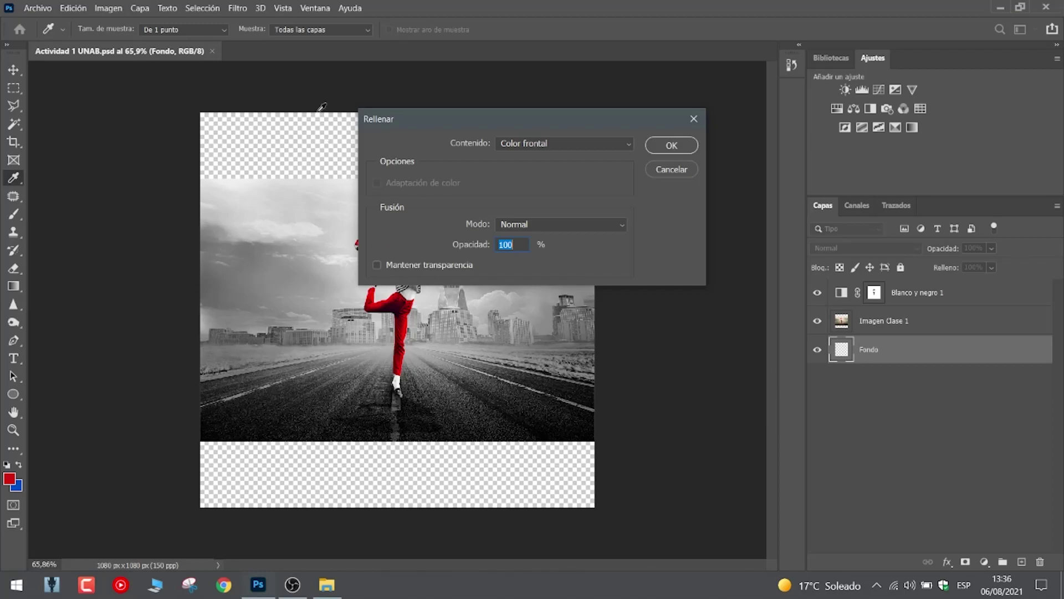
drag(551, 128, 794, 131)
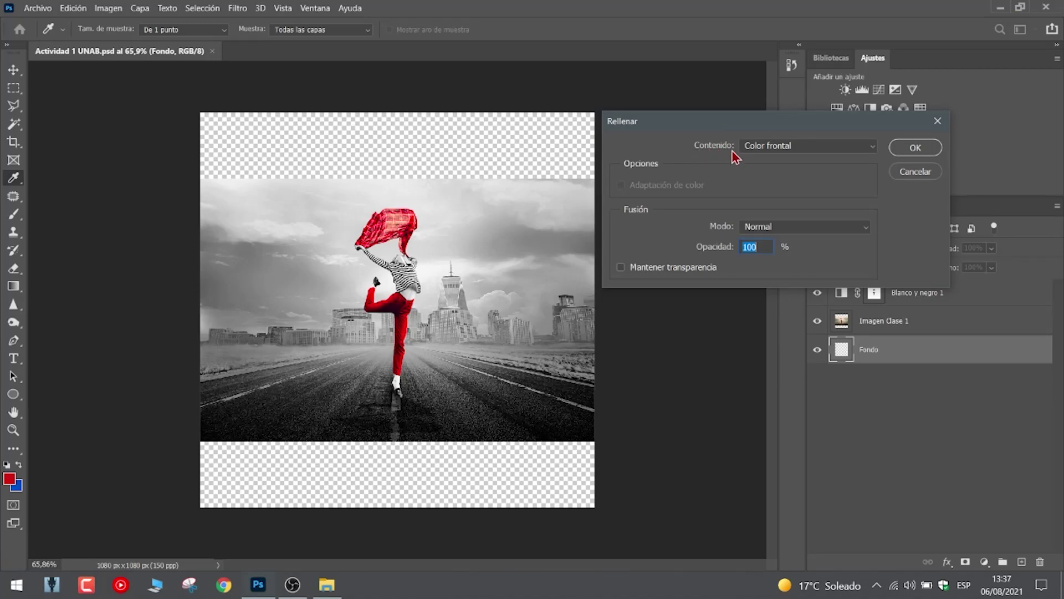
click(779, 147)
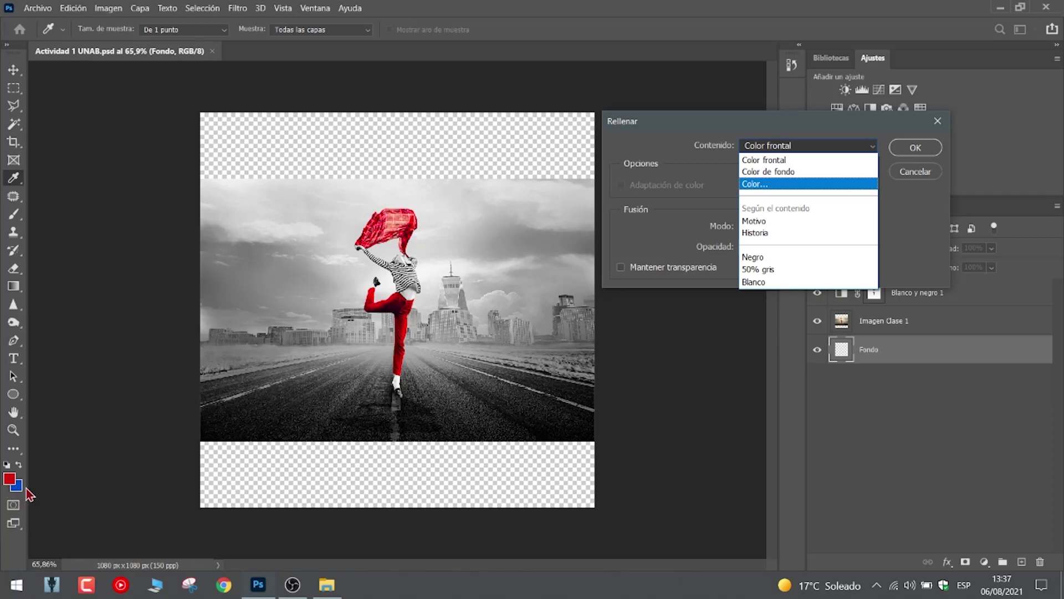
click(782, 187)
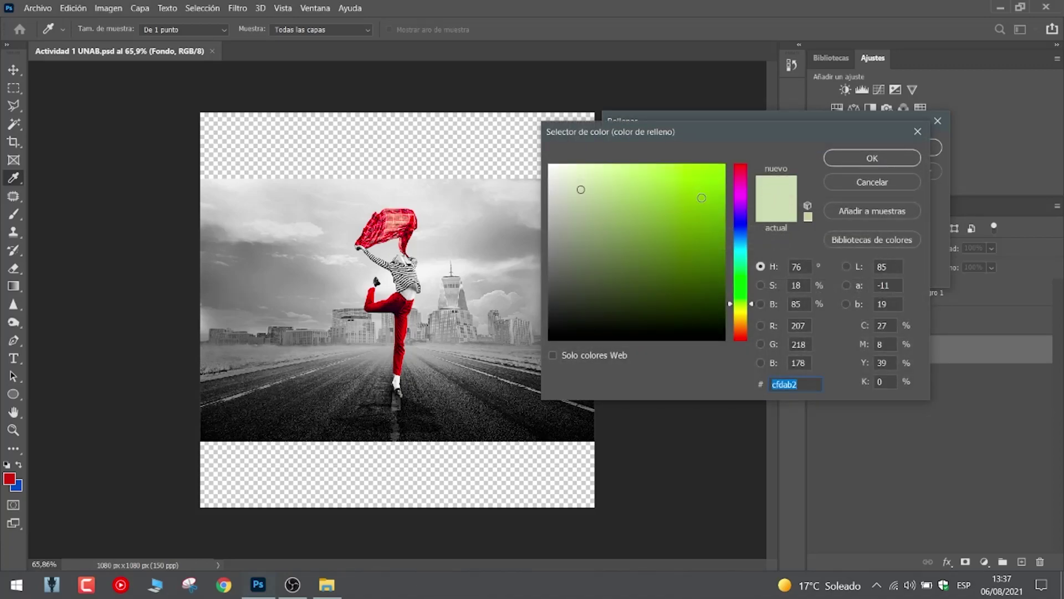
click(860, 183)
click(813, 146)
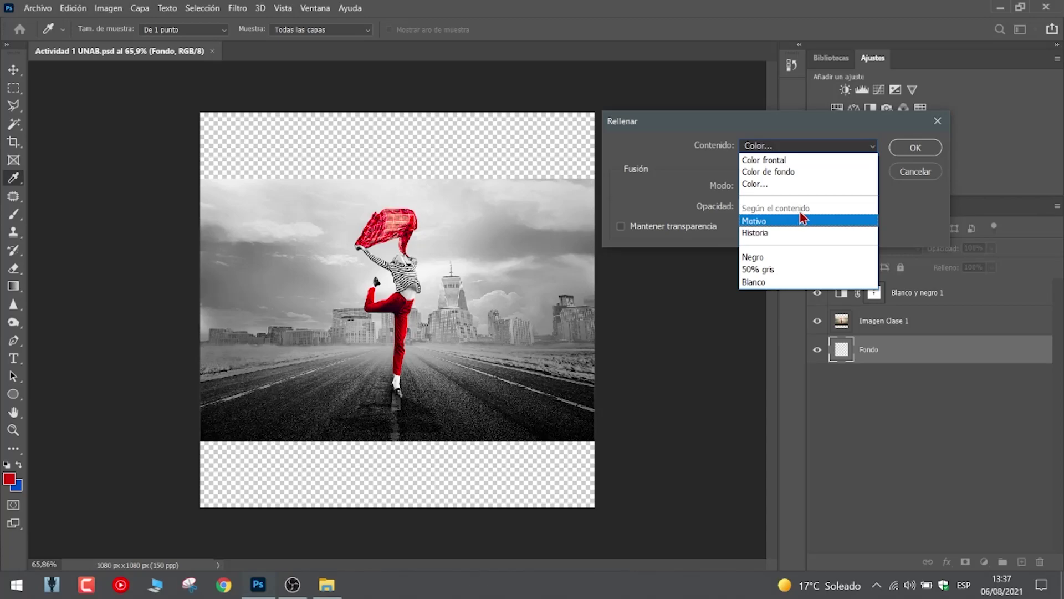
click(788, 161)
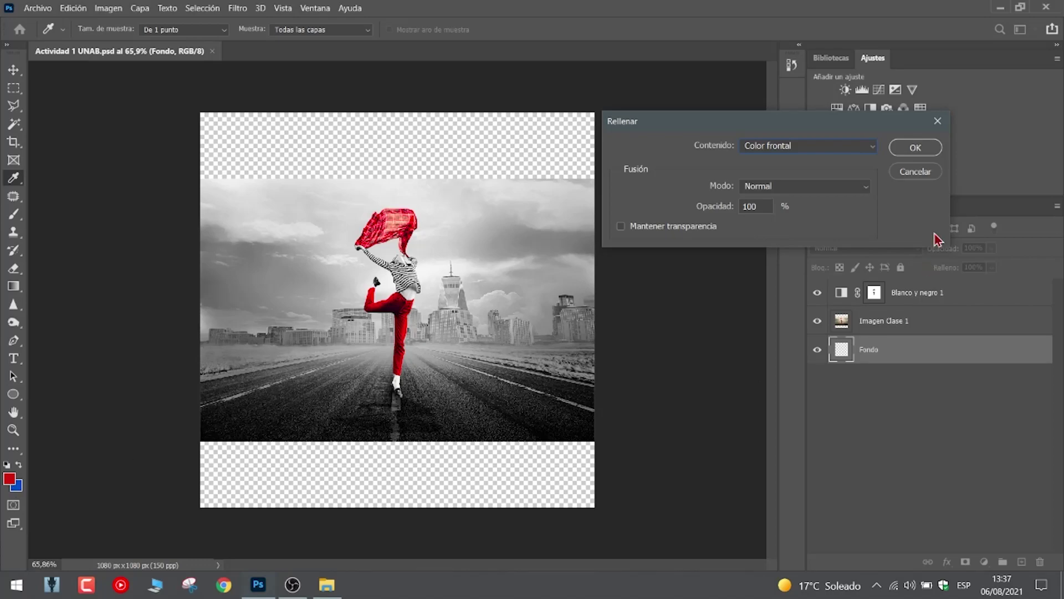
click(916, 149)
key(b)
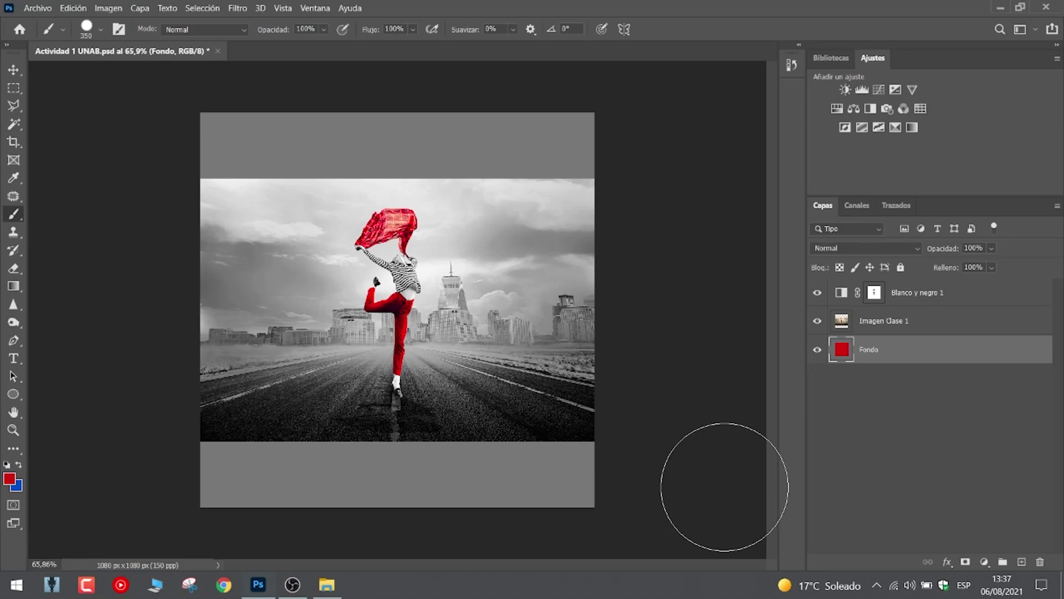
Clip the Blanco y negro 1 adjustment to the Imagen Clase 1 layer, and make Imagen Clase 1 the active layer.
click(10, 72)
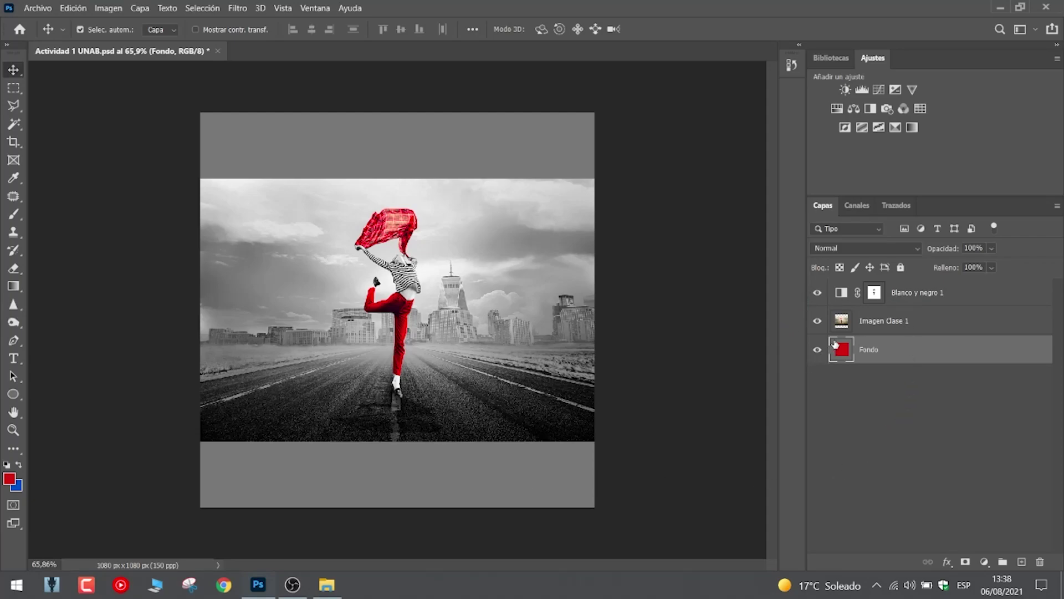
click(841, 295)
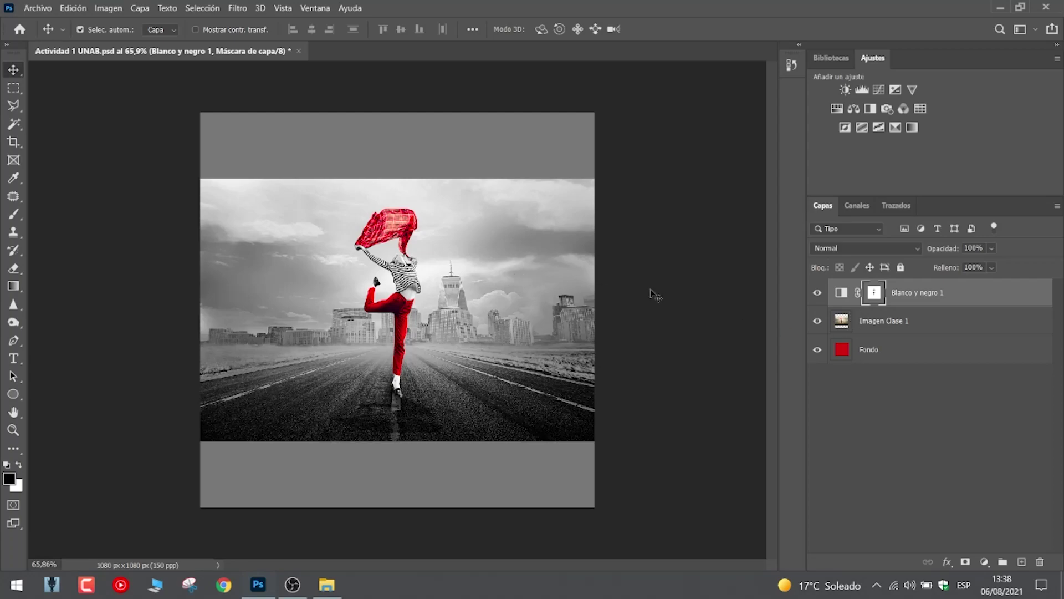
click(922, 328)
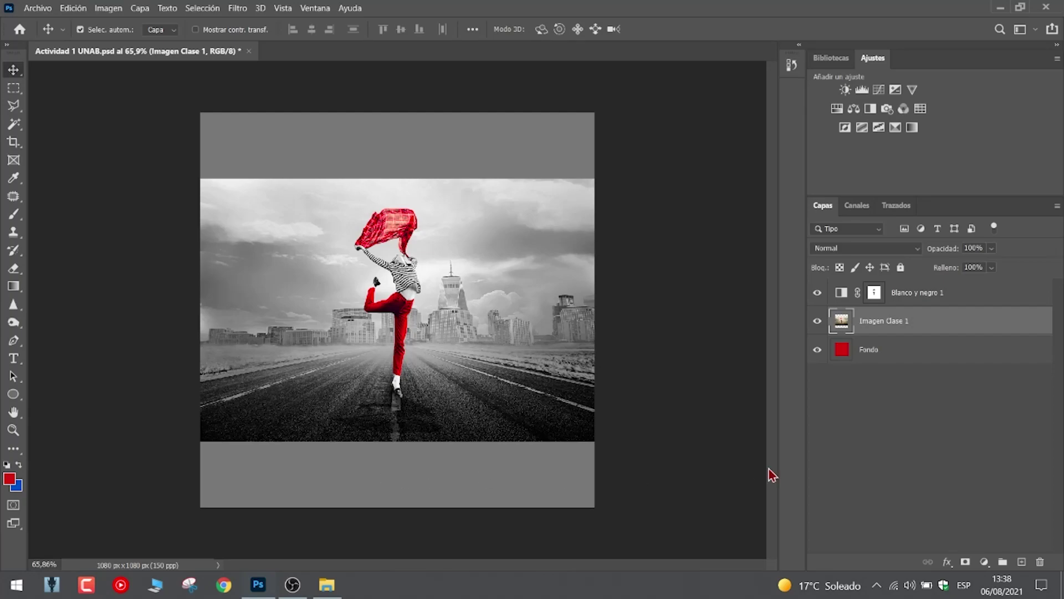
click(900, 354)
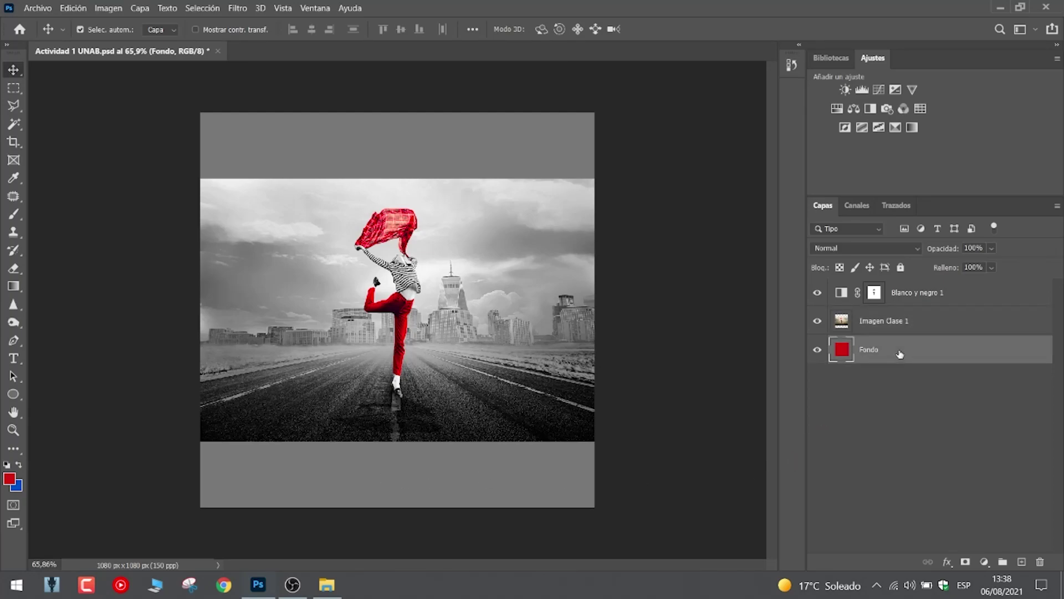
click(840, 293)
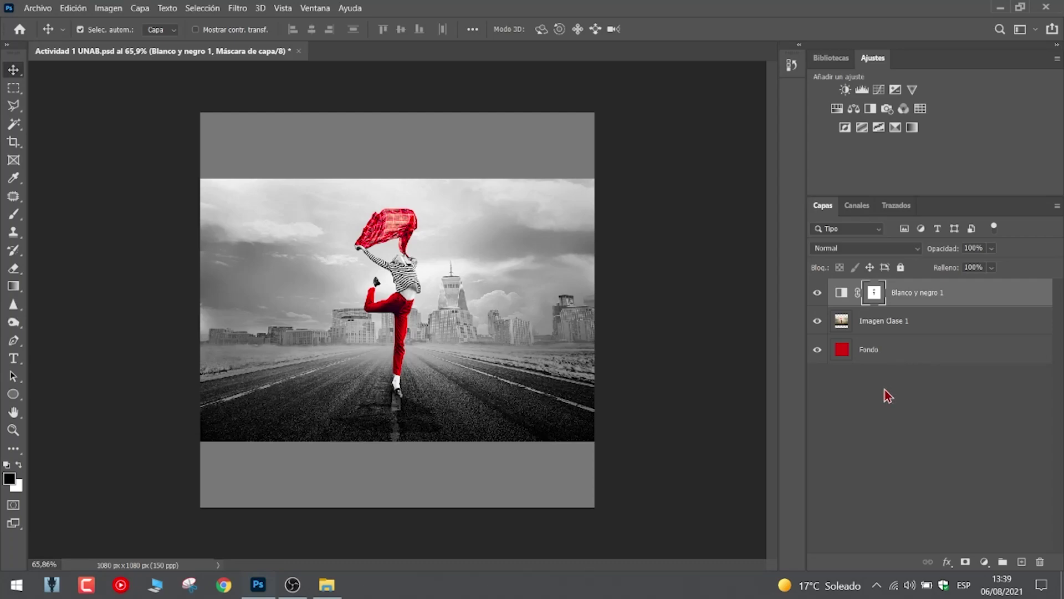
key(alt)
alt+click(852, 302)
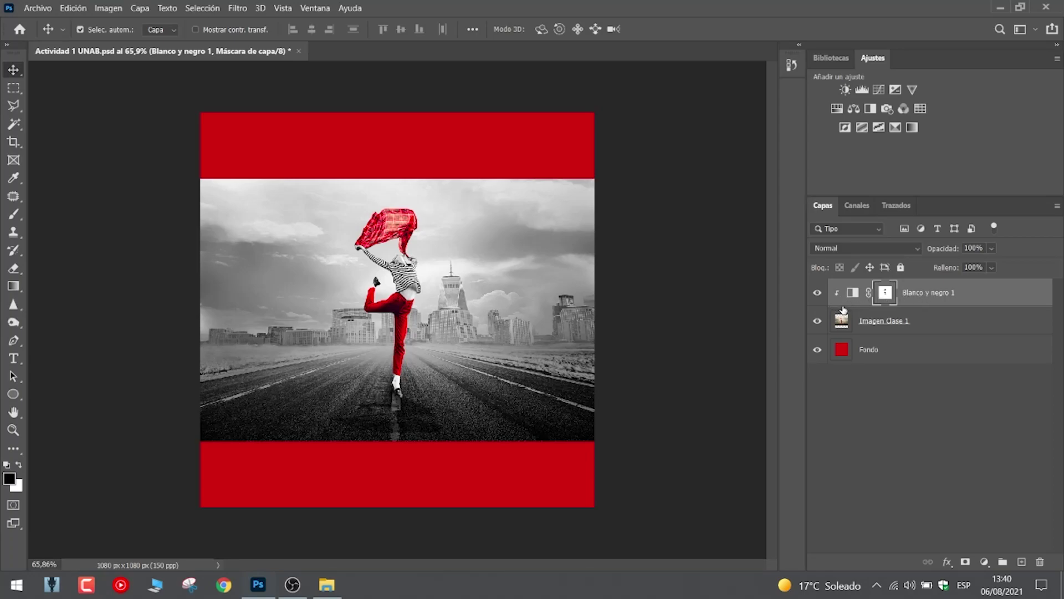
click(927, 328)
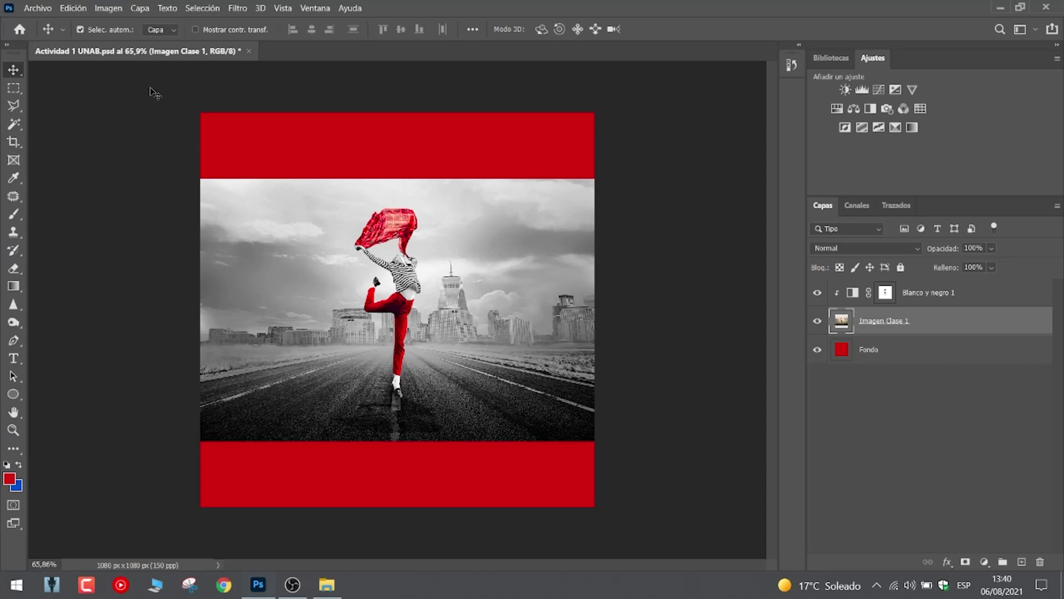
Save a JPEG copy of the composition on the computer's desktop under the name Actividad 1 UNAB.
click(37, 8)
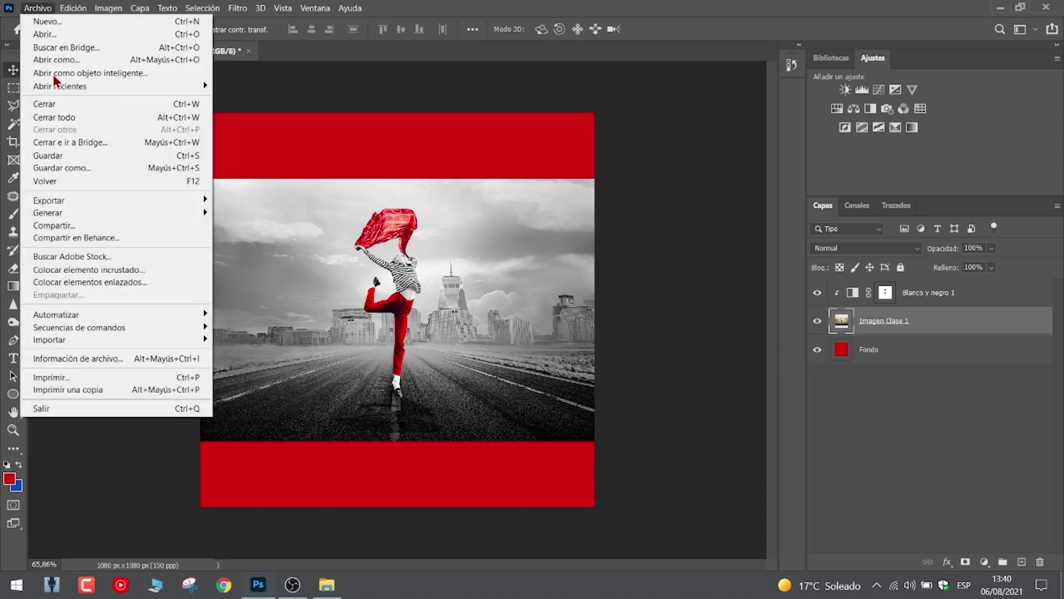
click(111, 174)
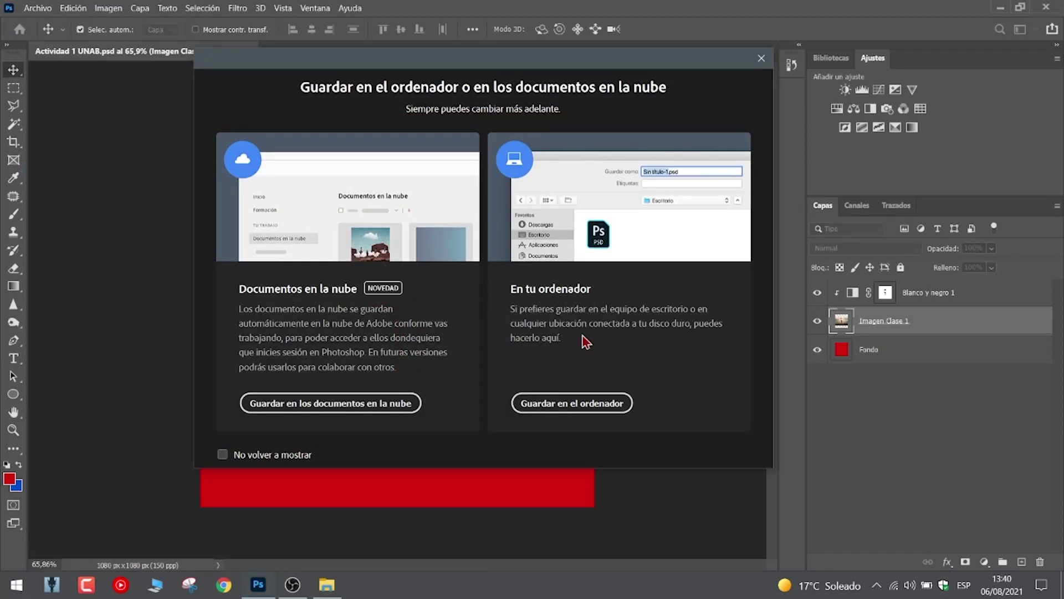
click(595, 401)
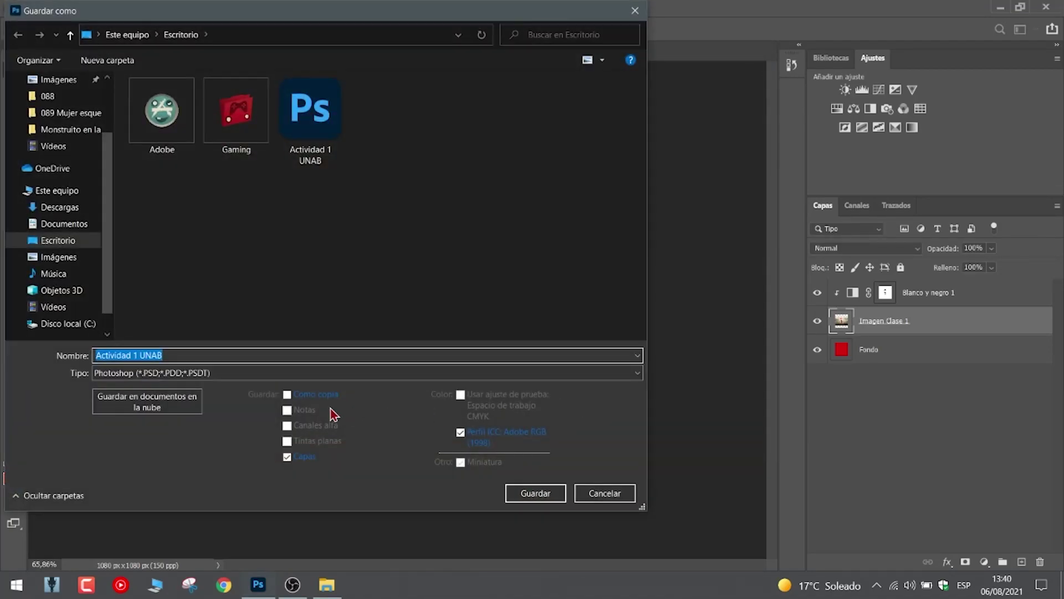
drag(252, 4, 387, 5)
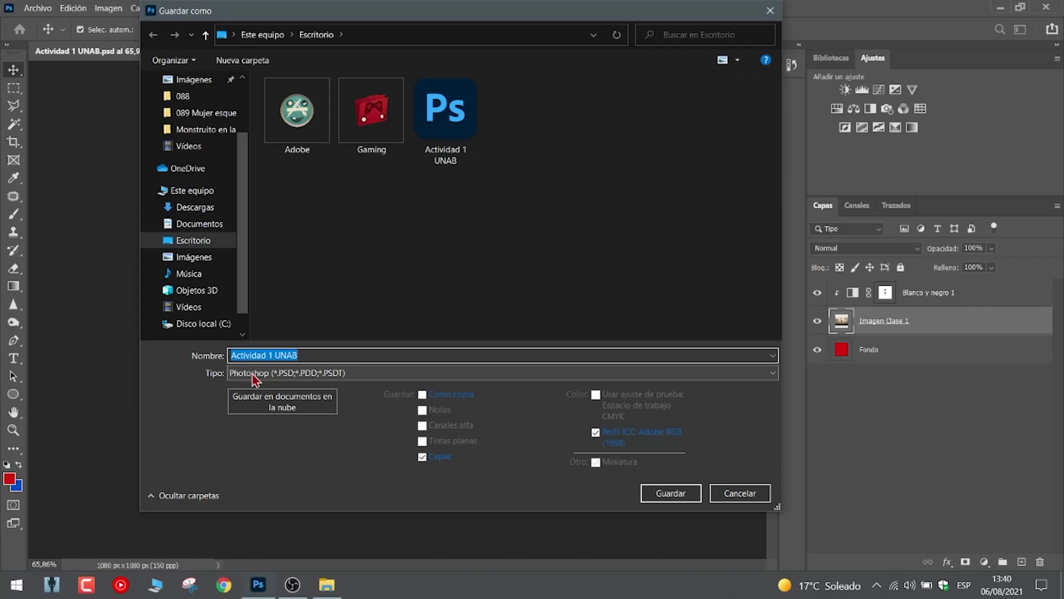
click(283, 377)
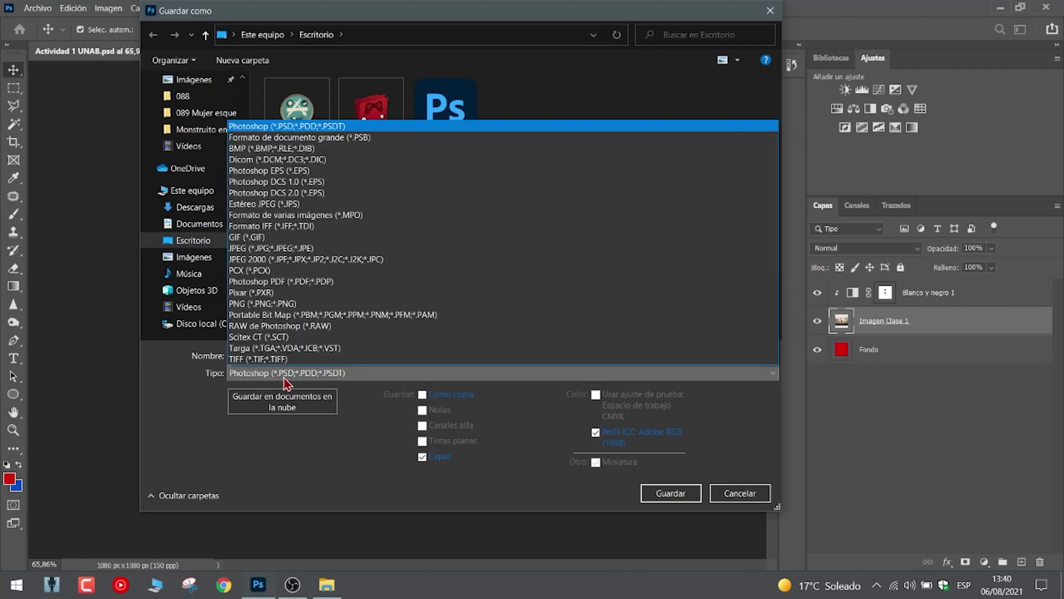
click(285, 251)
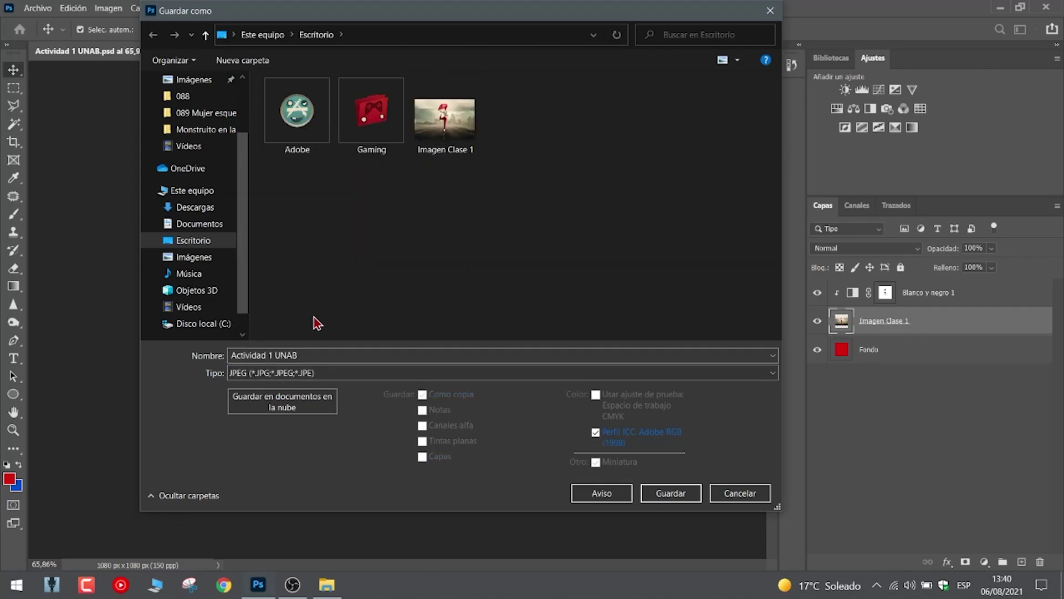
click(304, 355)
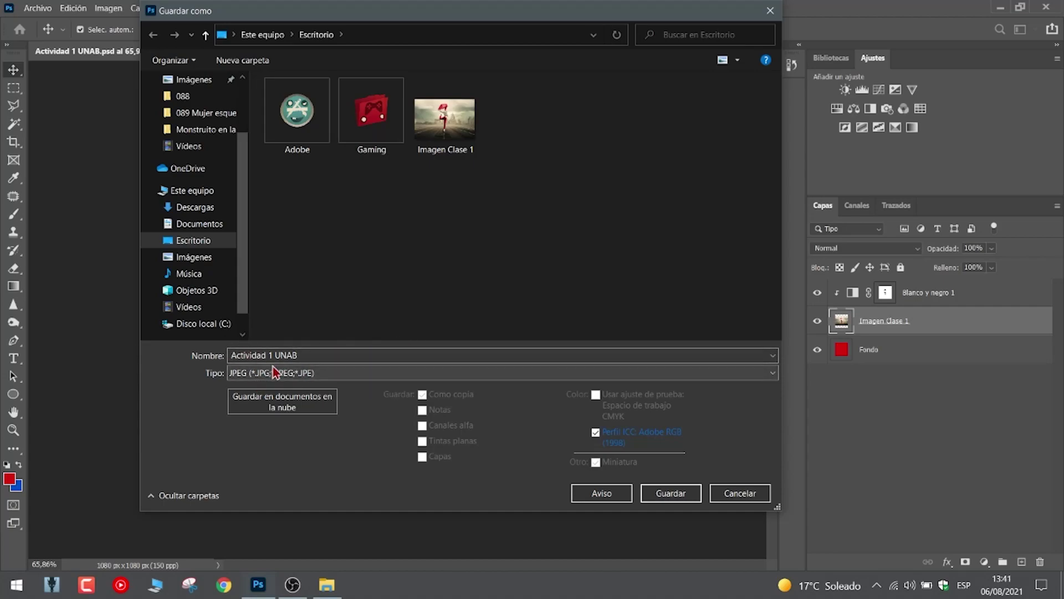
click(671, 498)
Set the JPEG quality to 3 (Baja) with the standard baseline format and complete the export.
drag(487, 105, 576, 123)
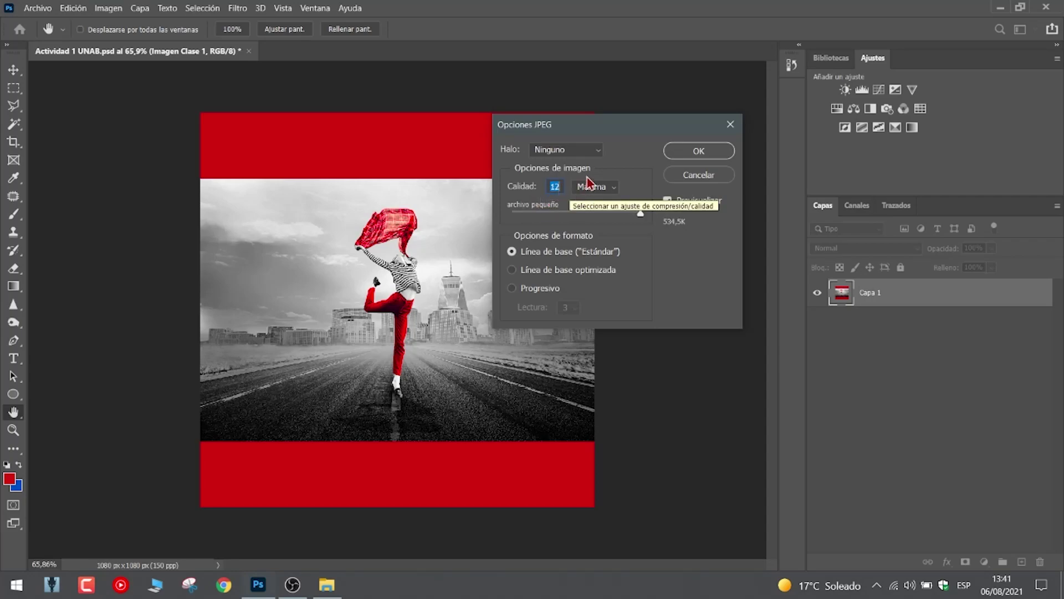
drag(643, 214, 547, 227)
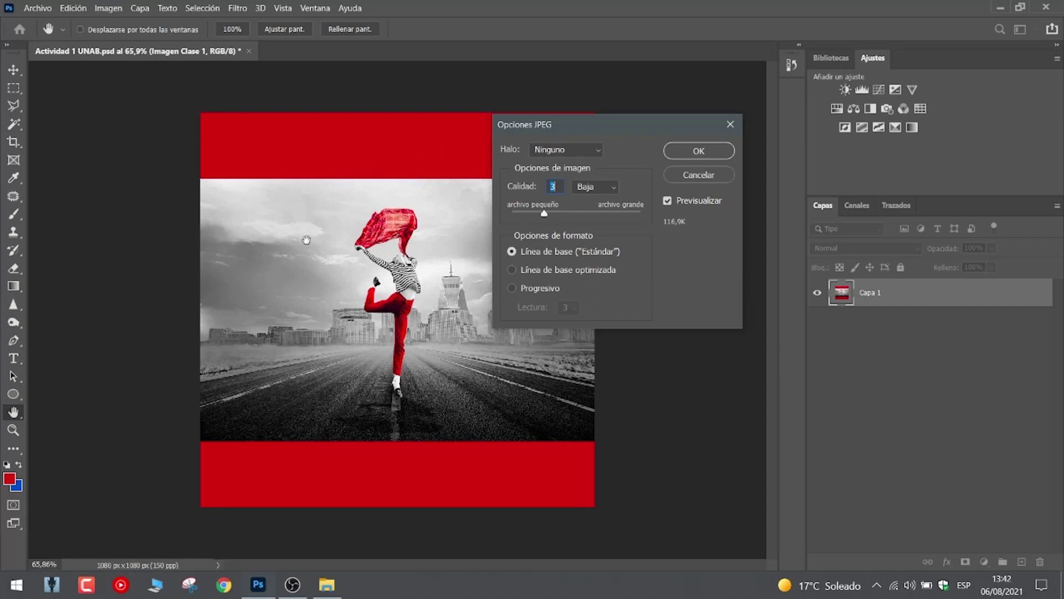
click(639, 214)
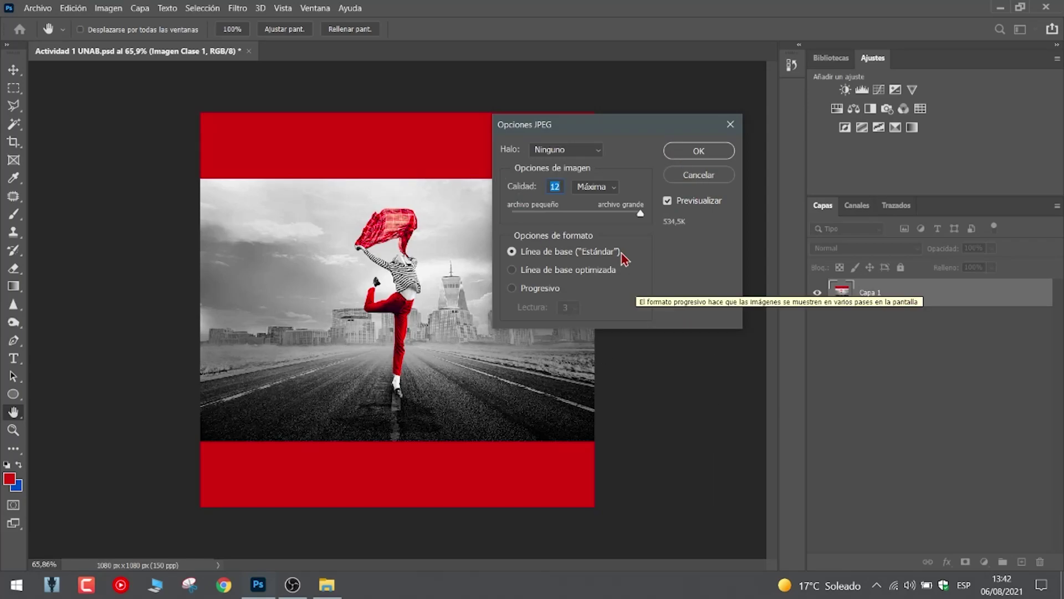
click(545, 213)
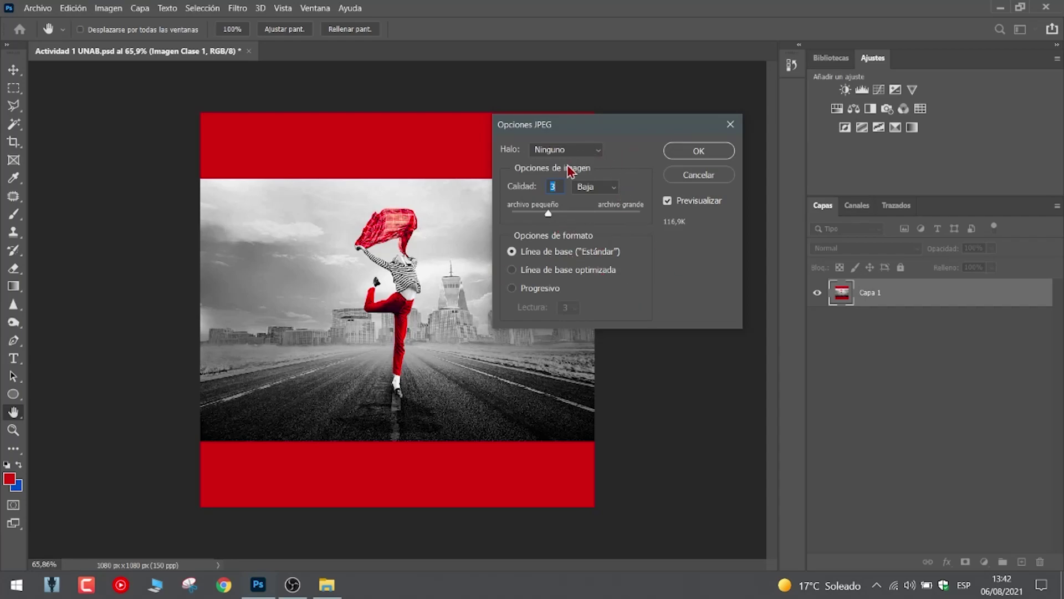
click(698, 151)
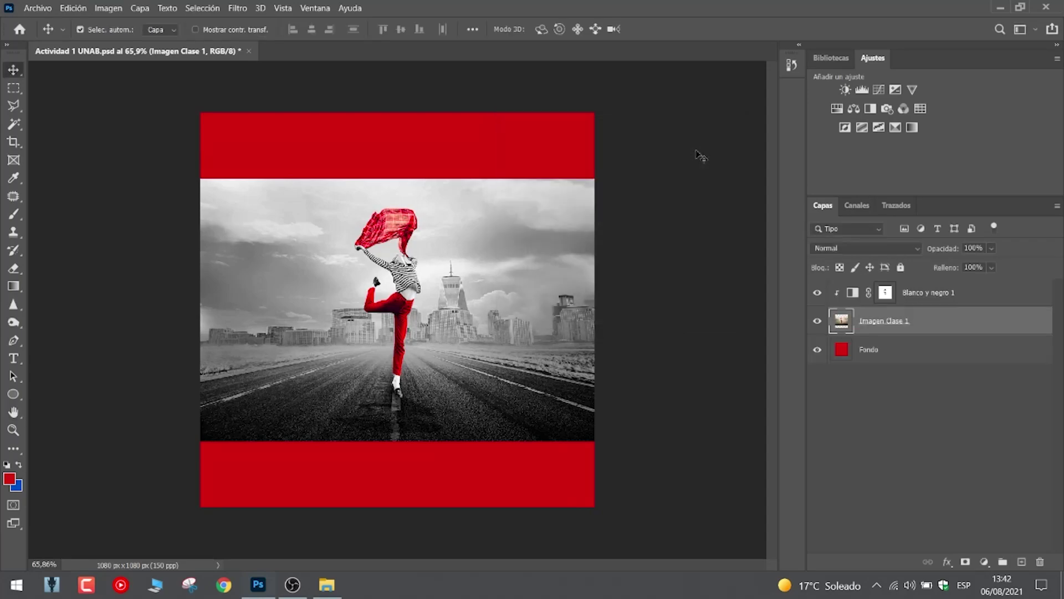
Open the exported Actividad 1 UNAB image from the desktop in Fotos and examine it up close and as a whole.
click(999, 9)
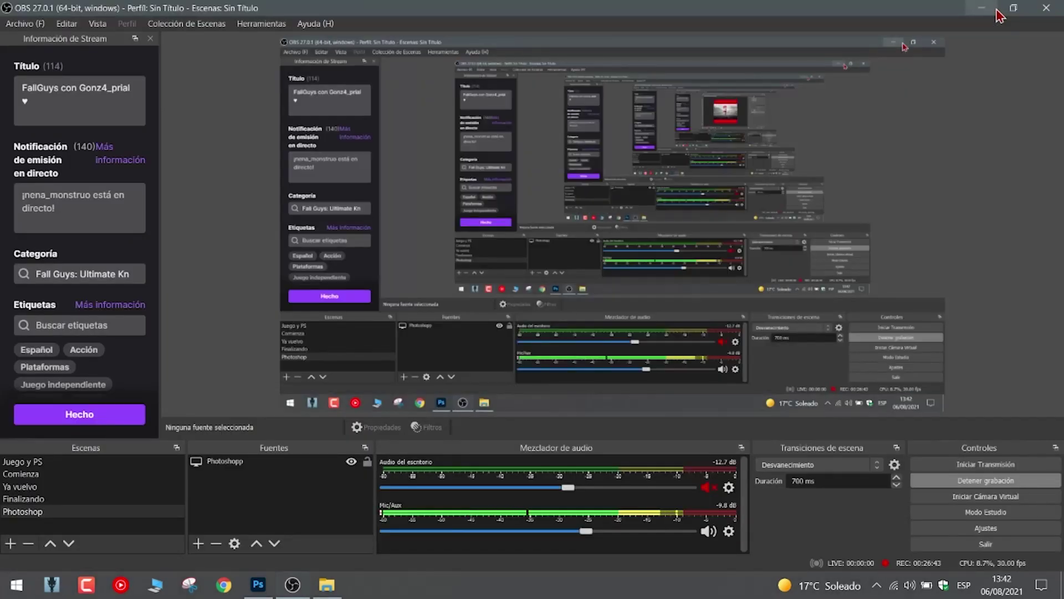
click(999, 6)
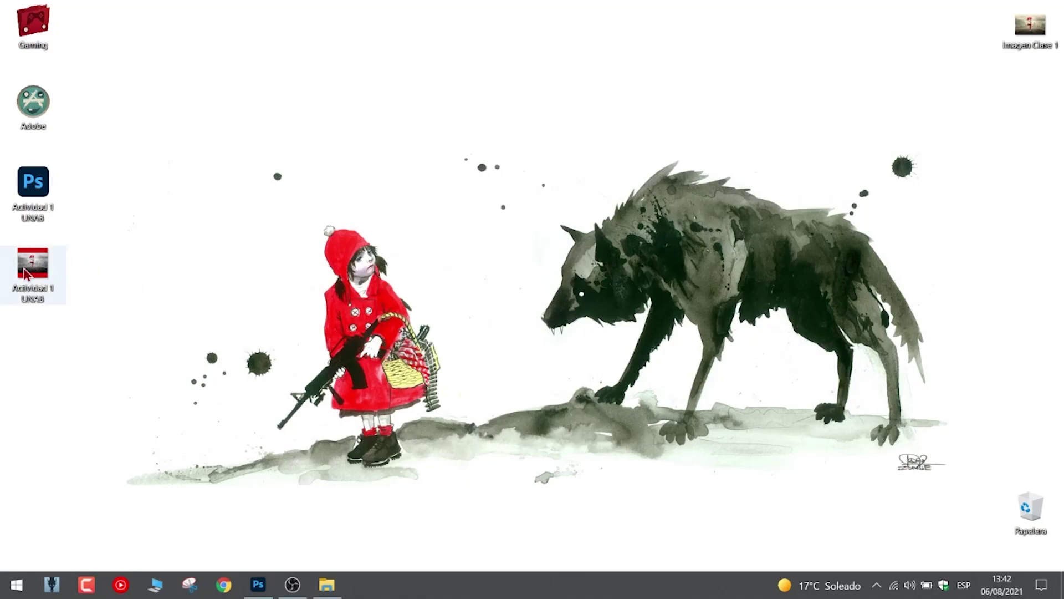
double_click(43, 270)
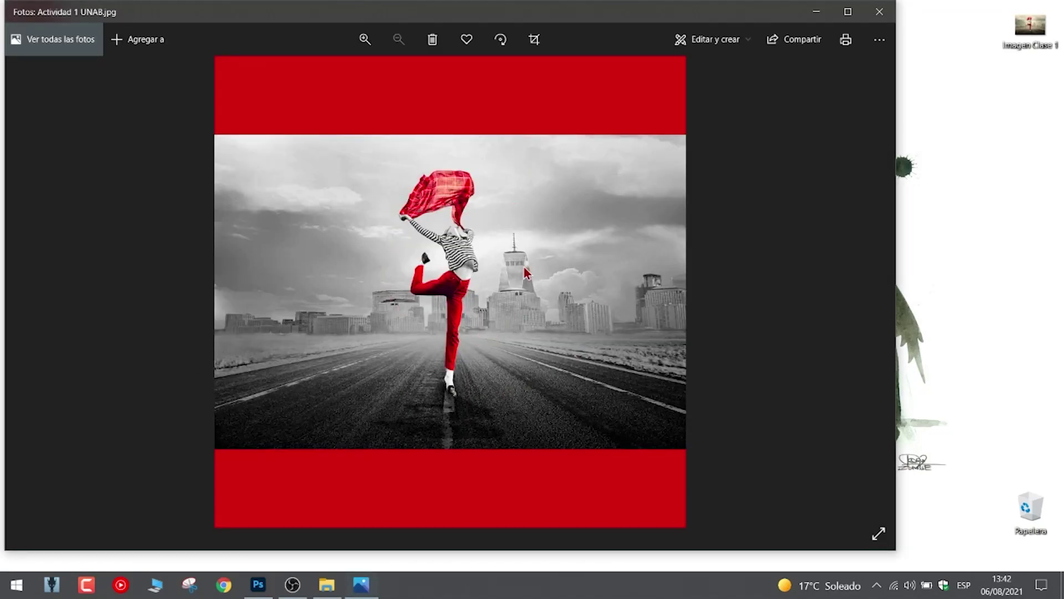
click(854, 15)
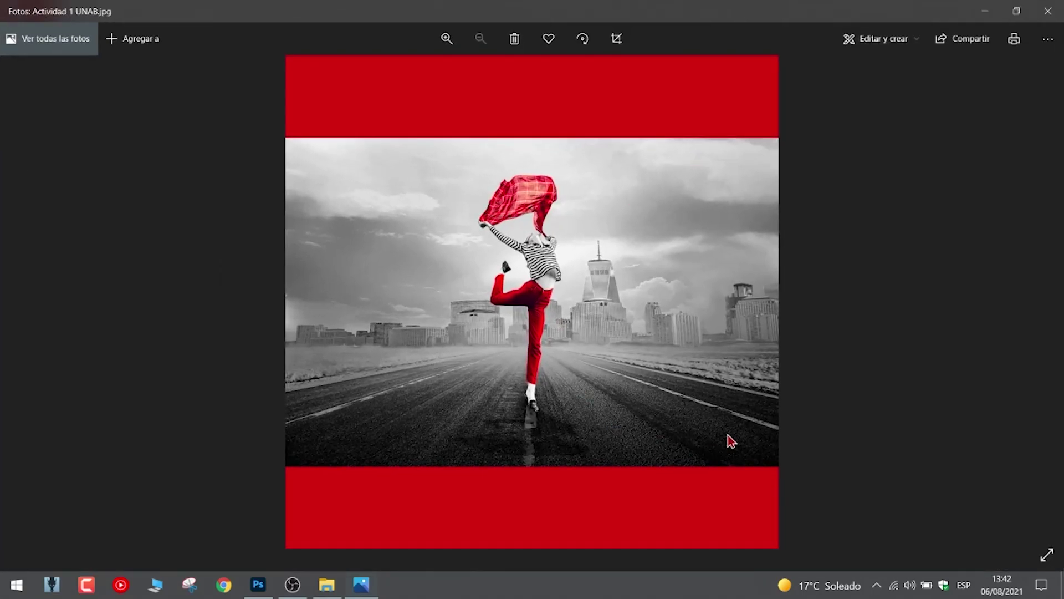
scroll(528, 265, up, 2)
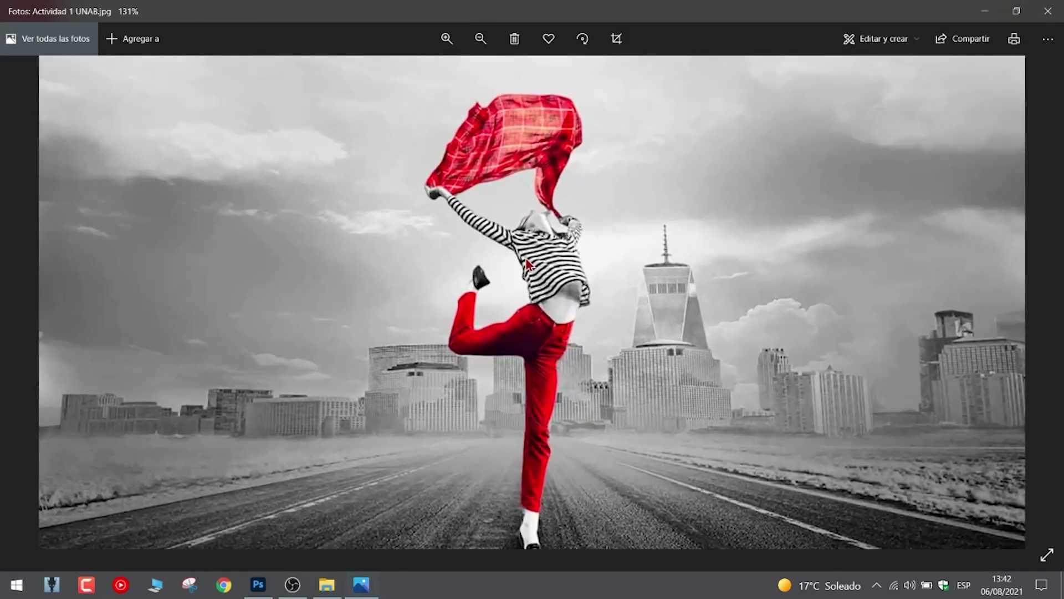
scroll(528, 265, down, 2)
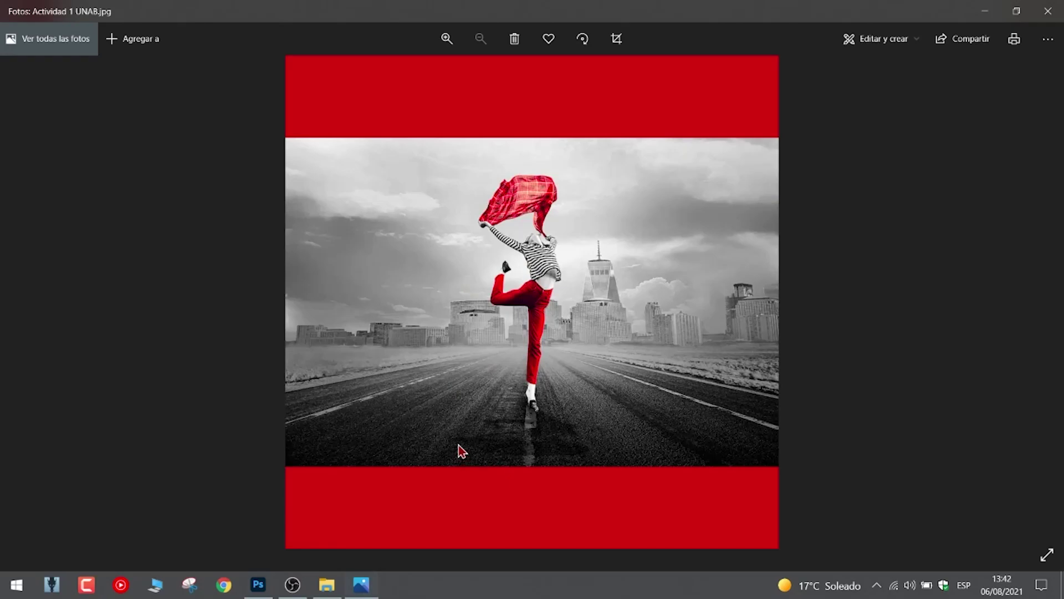